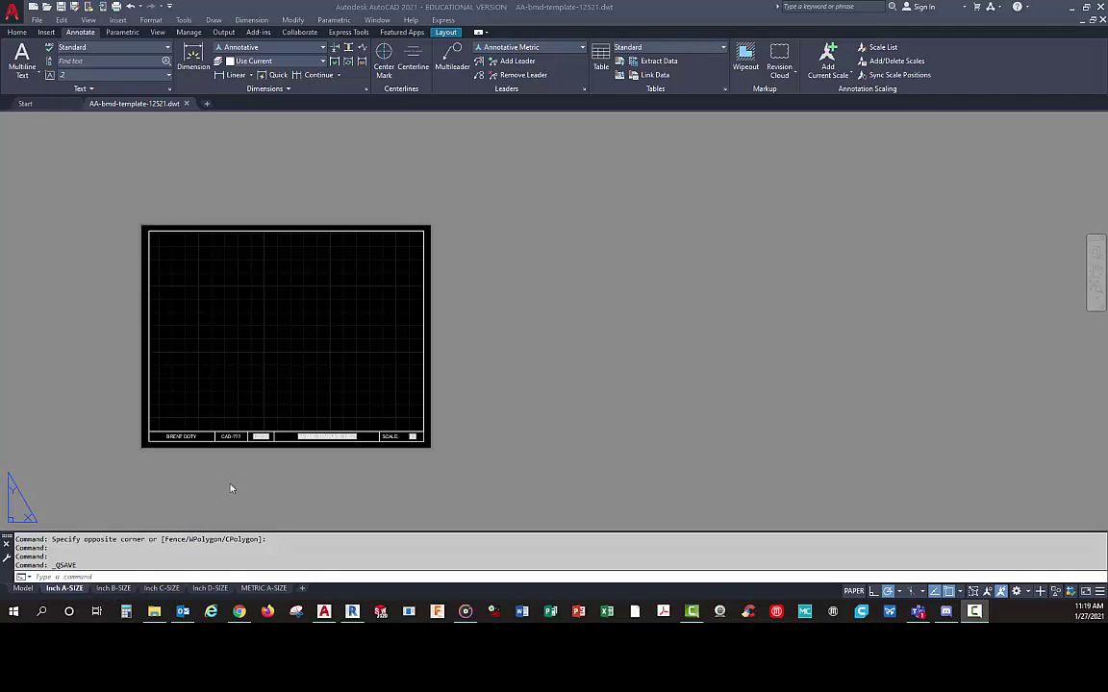
- Review the Inch A-SIZE layout's page setup and the available ANSI full bleed paper sizes, keeping the current settings
right_click(66, 590)
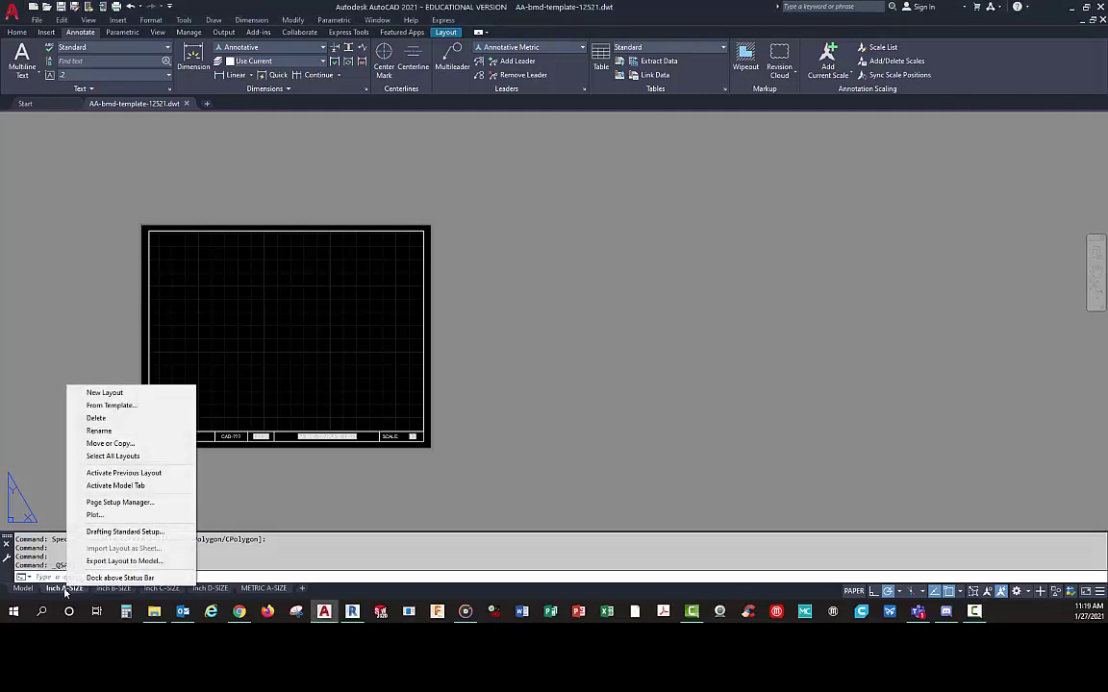
left_click(115, 502)
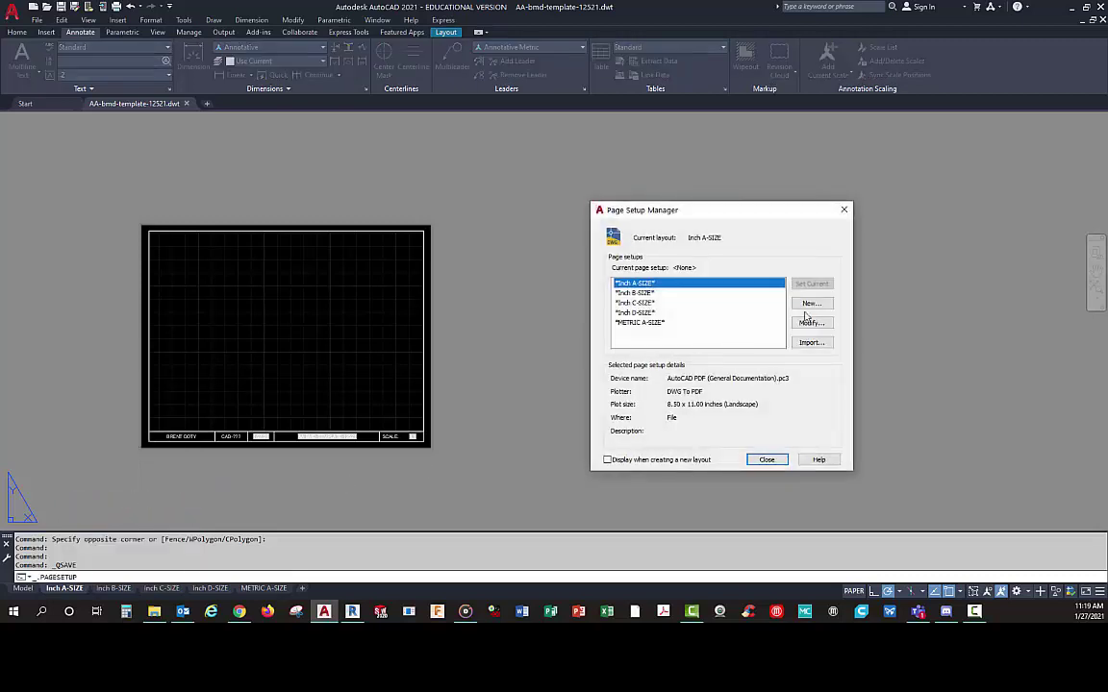
left_click(810, 323)
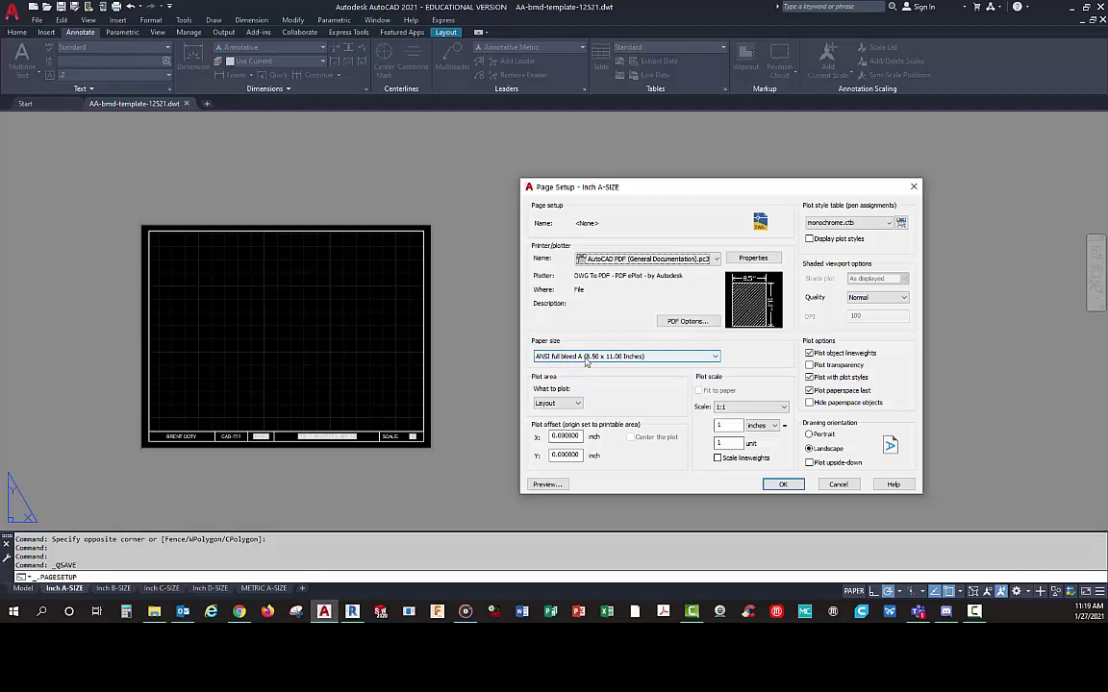
left_click(714, 356)
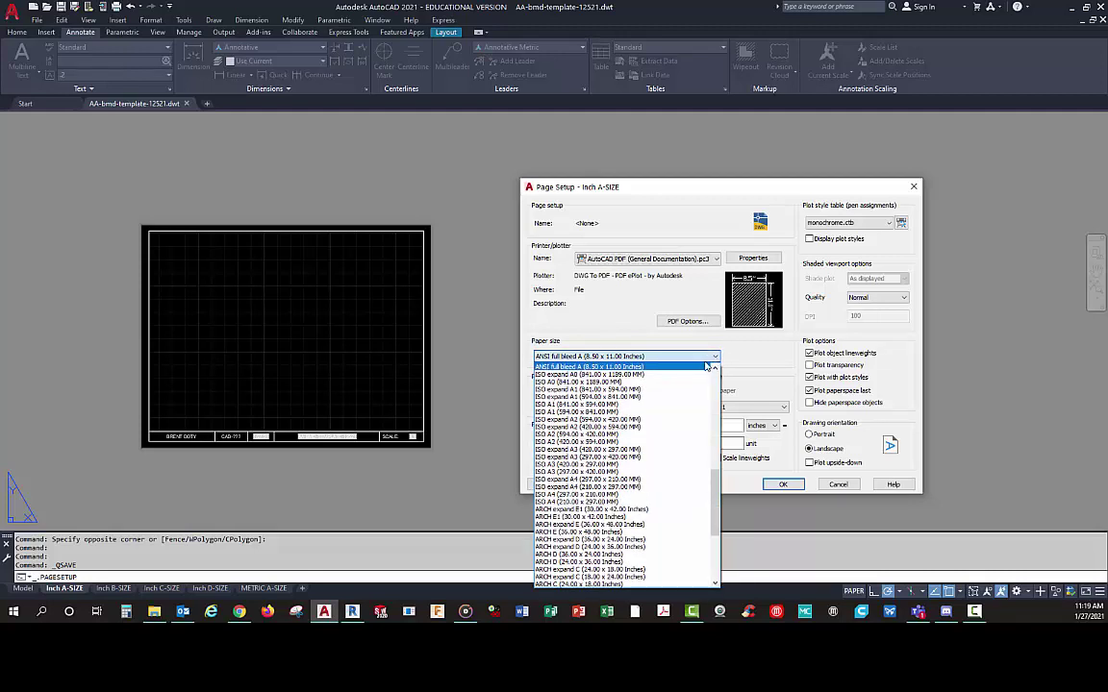
scroll(679, 417, "up", 2)
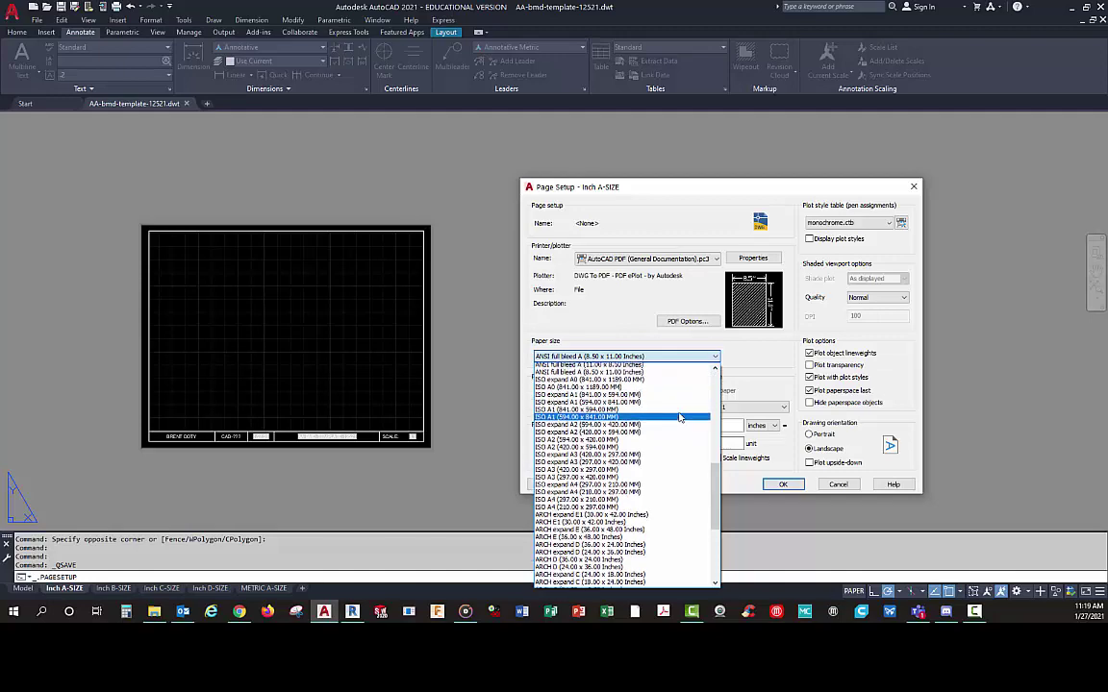
scroll(678, 416, "up", 2)
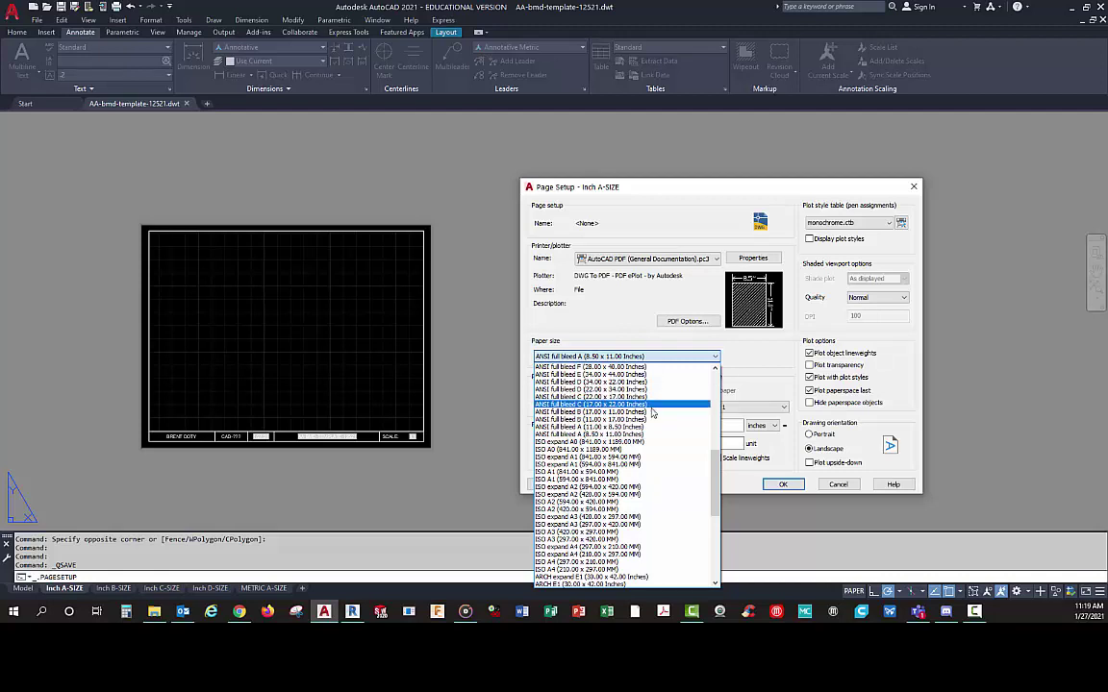
left_click(765, 382)
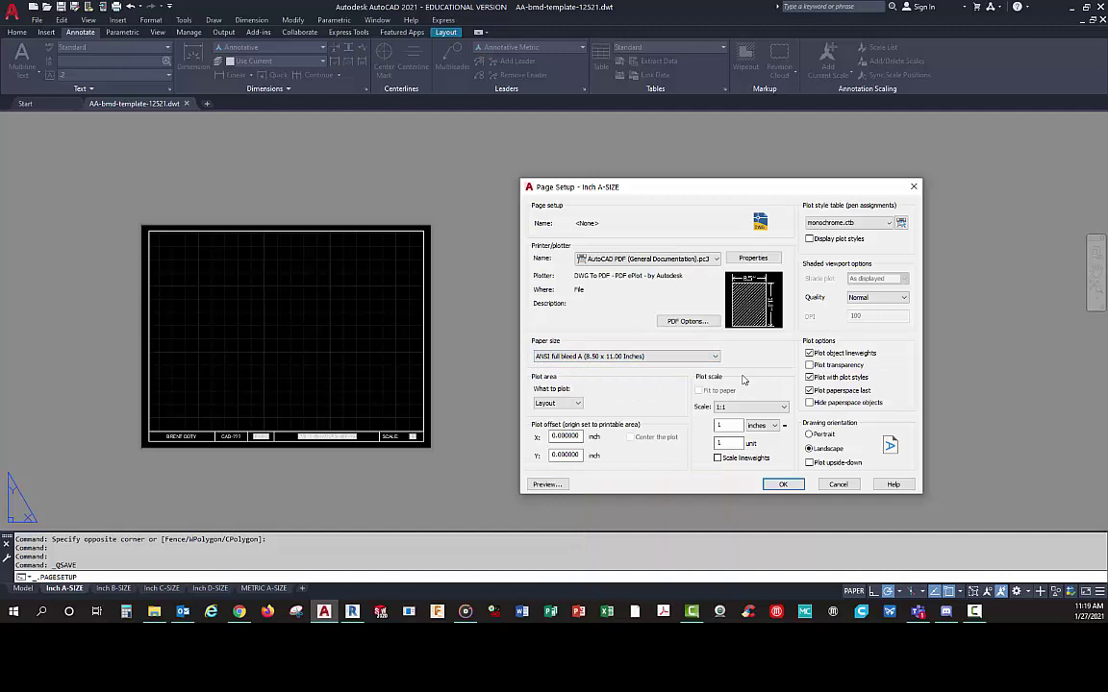
left_click(784, 486)
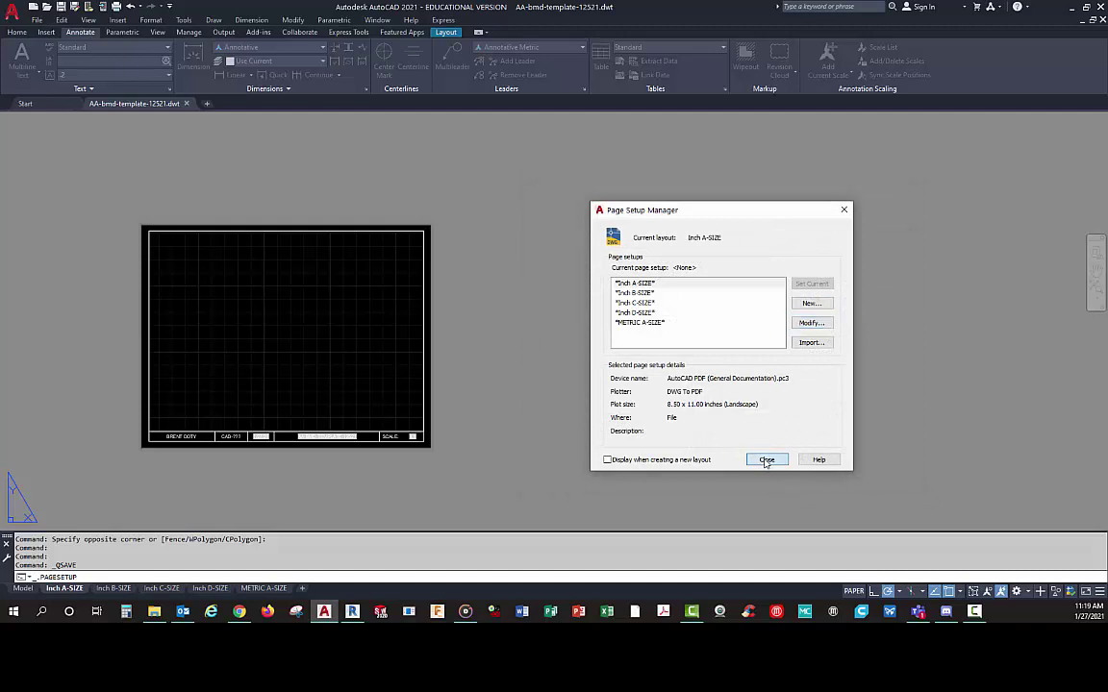
left_click(753, 458)
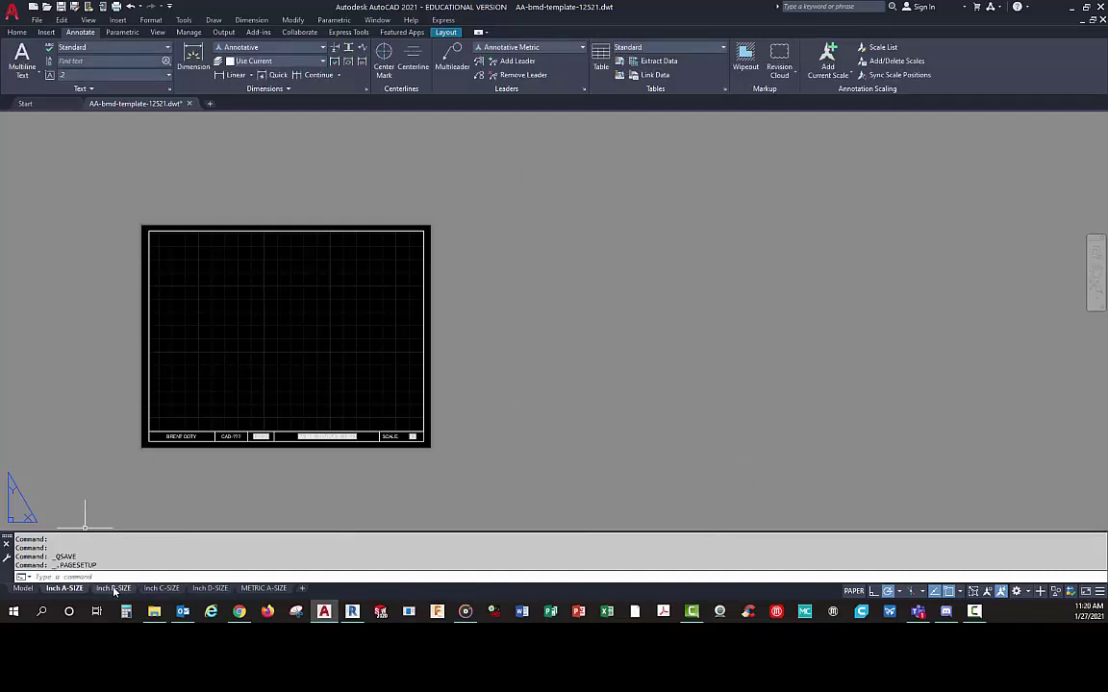
- Compare the borders and title blocks on the Inch B-SIZE, Inch A-SIZE and METRIC A-SIZE layouts
left_click(113, 588)
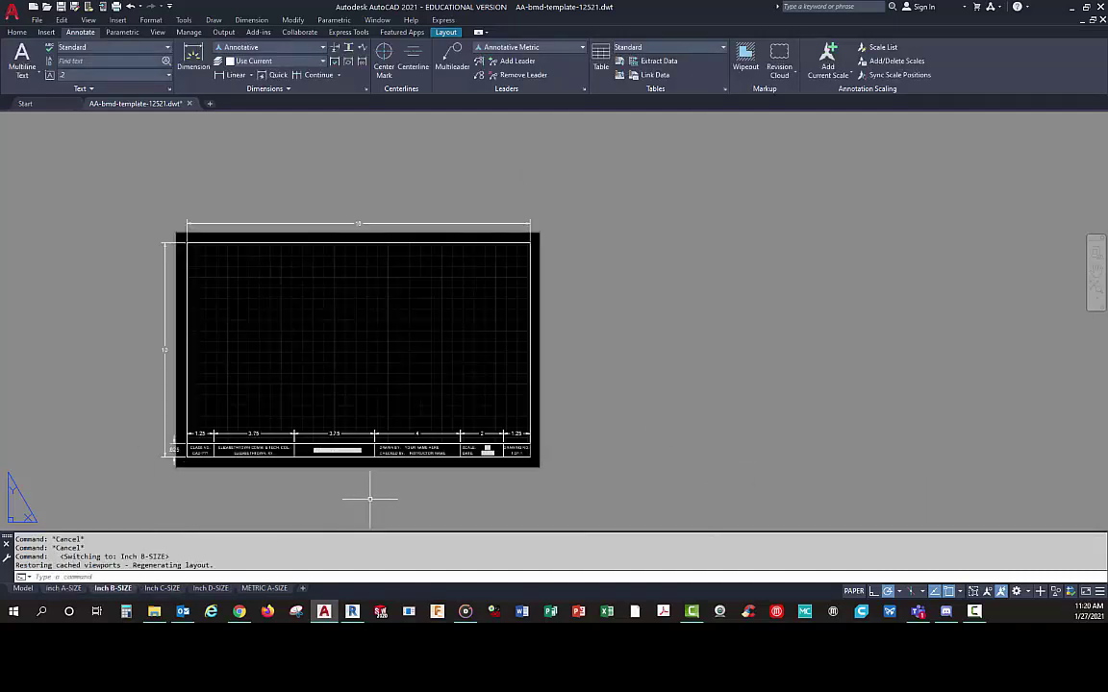
scroll(280, 395, "up", 2)
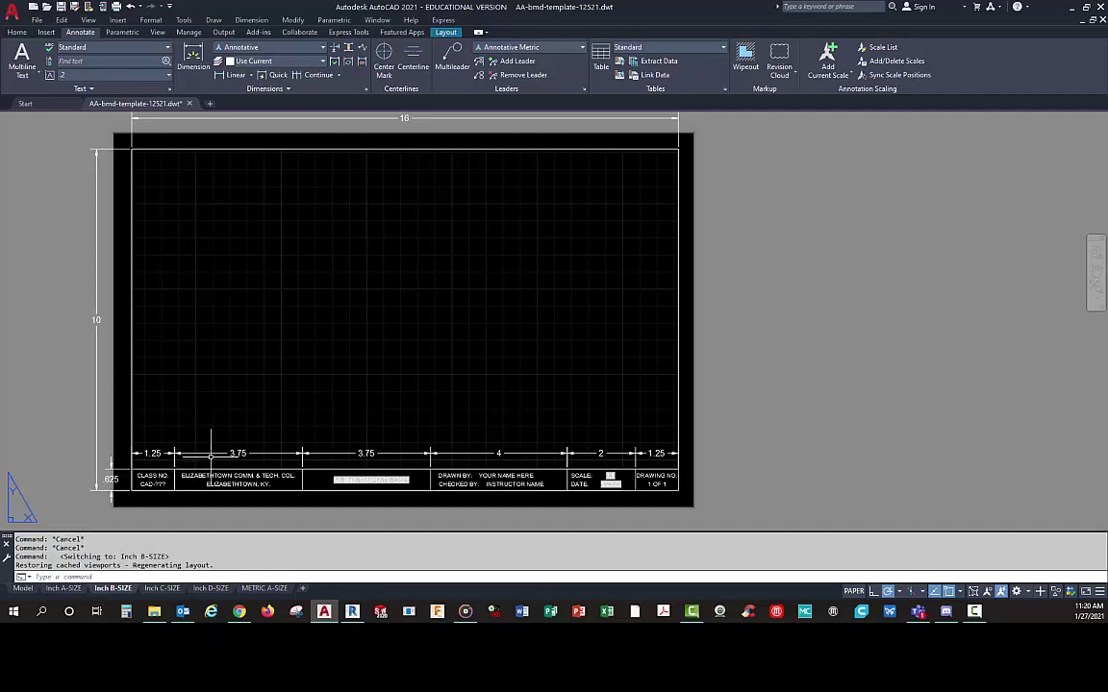
left_click(69, 588)
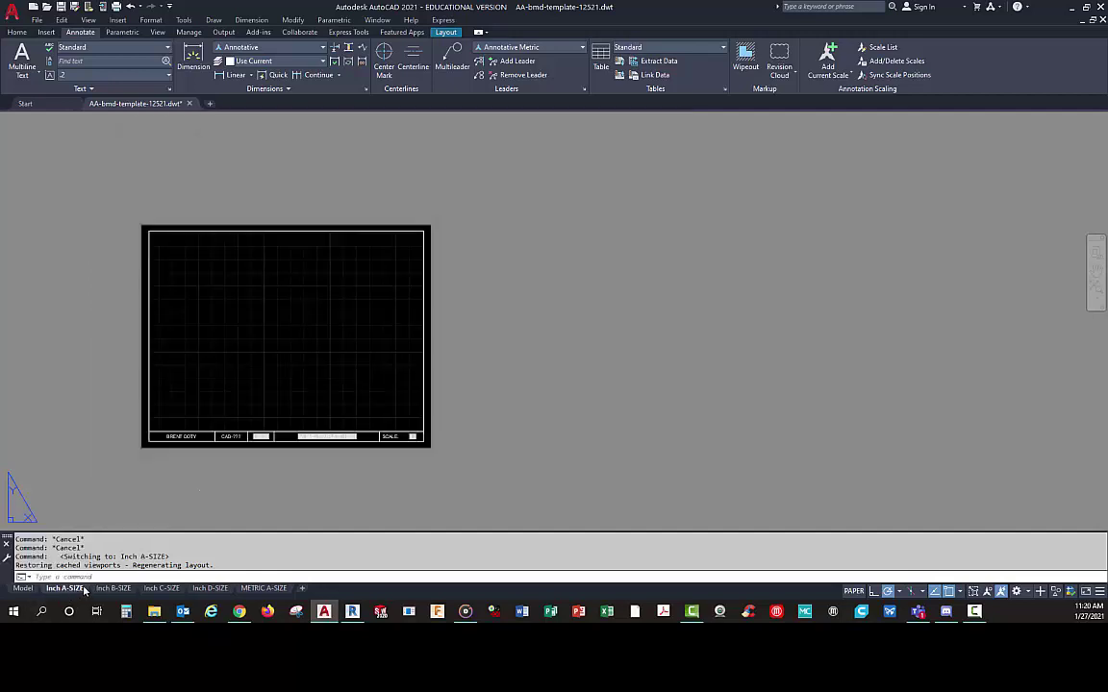
scroll(171, 347, "up", 2)
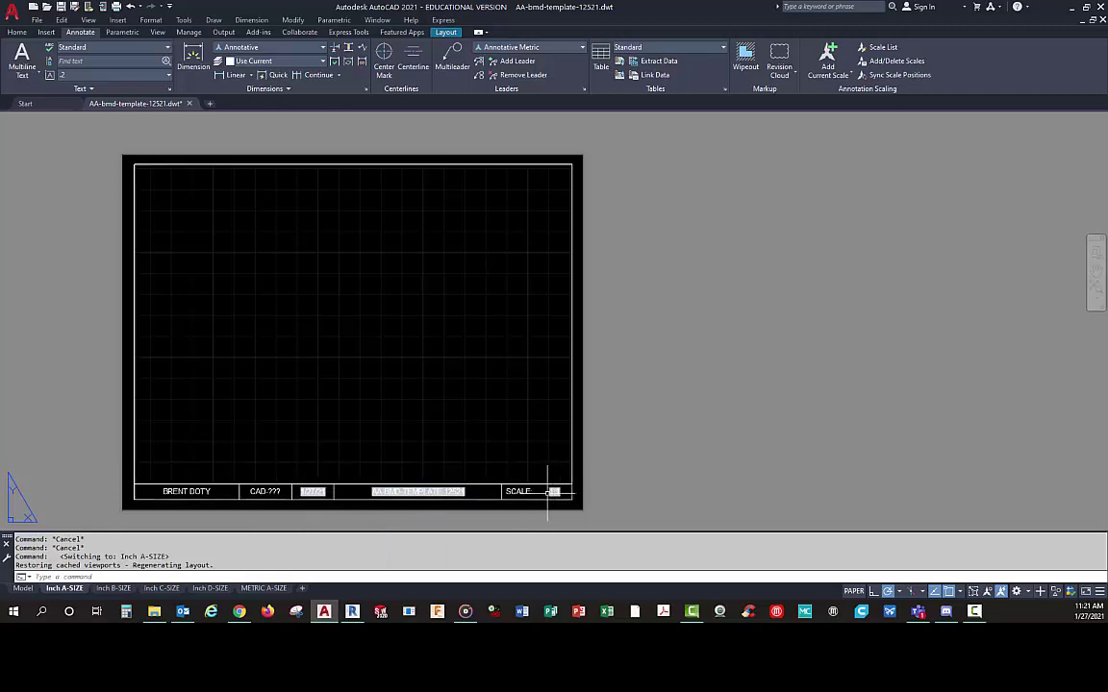
left_click(113, 588)
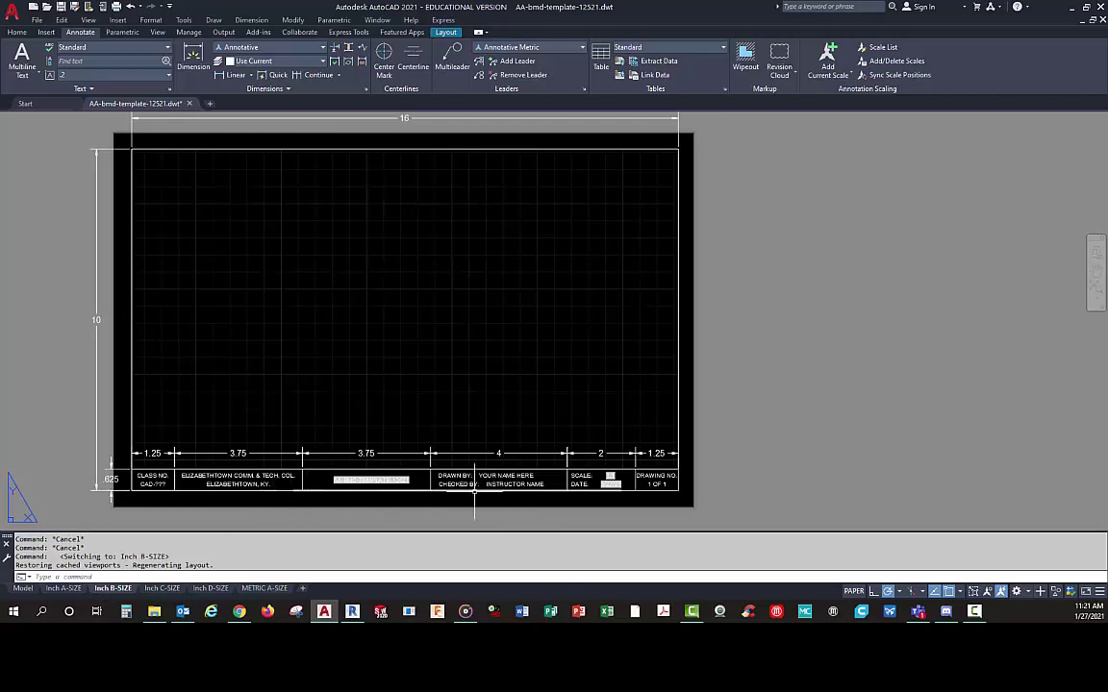
scroll(406, 515, "up", 2)
scroll(406, 515, "down", 2)
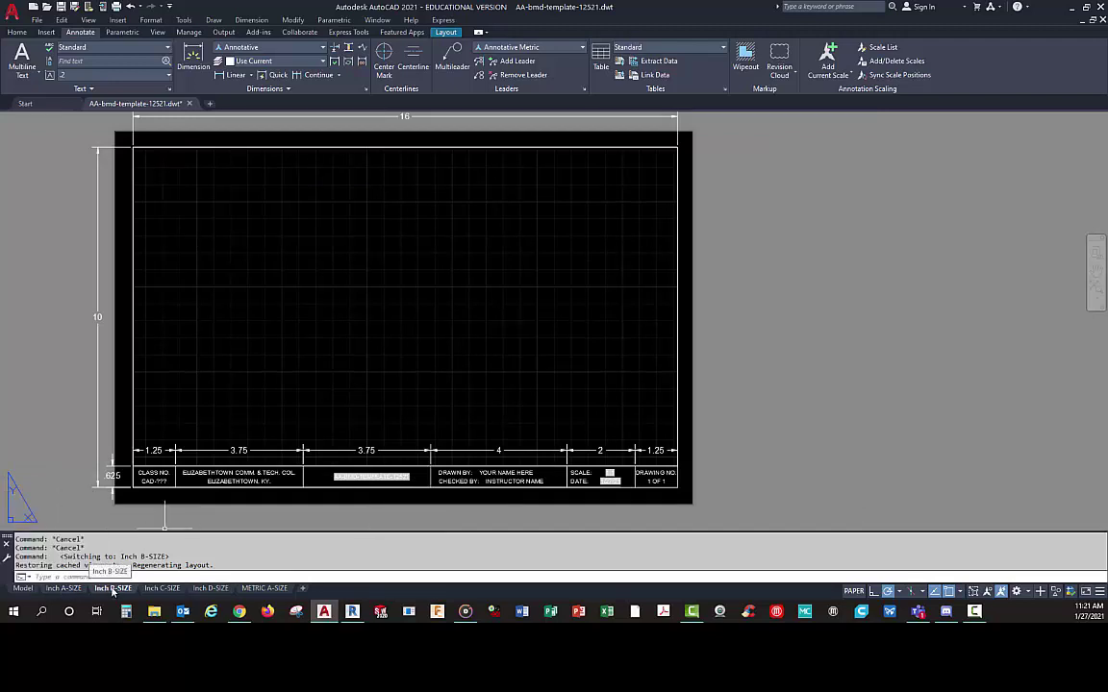
left_click(58, 589)
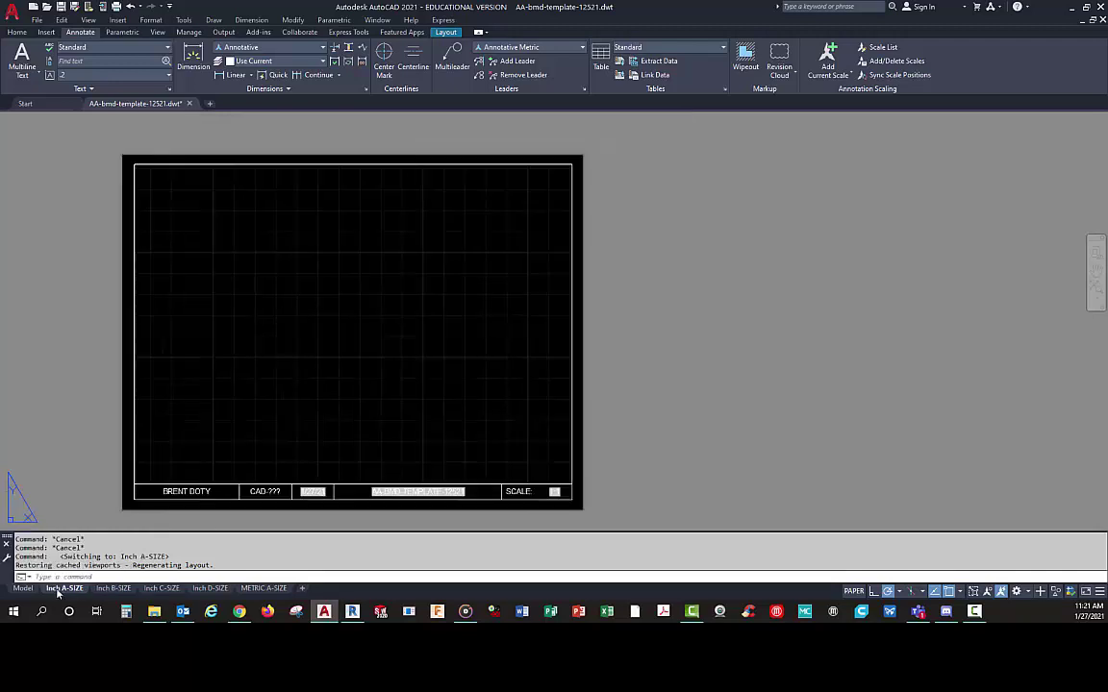
left_click(260, 590)
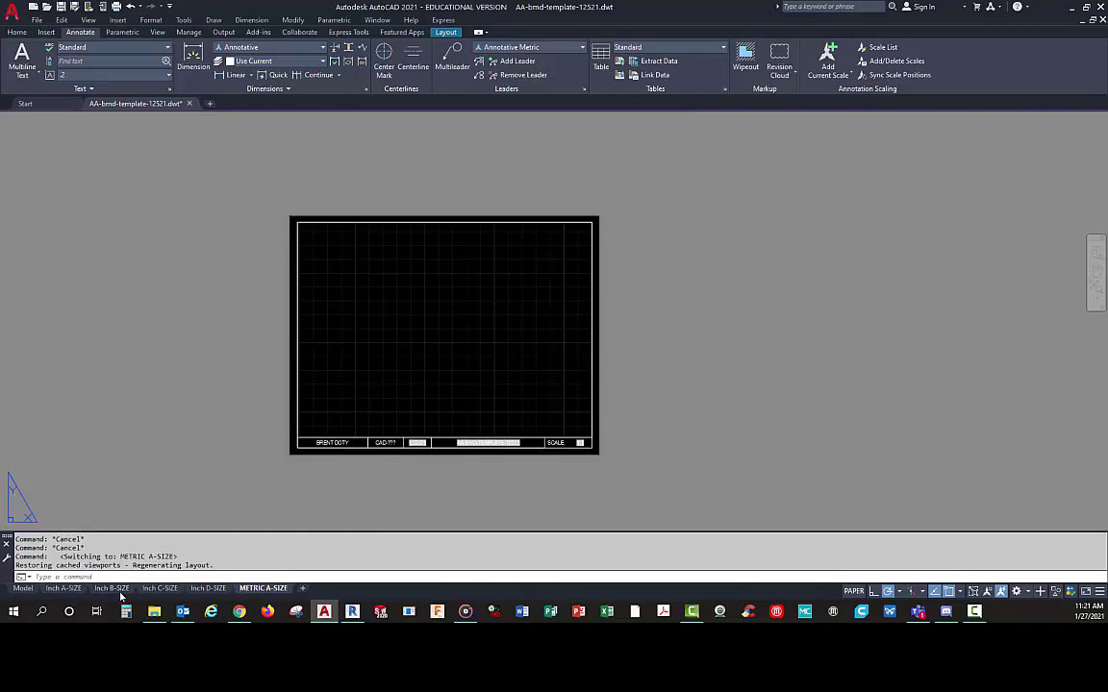
left_click(110, 589)
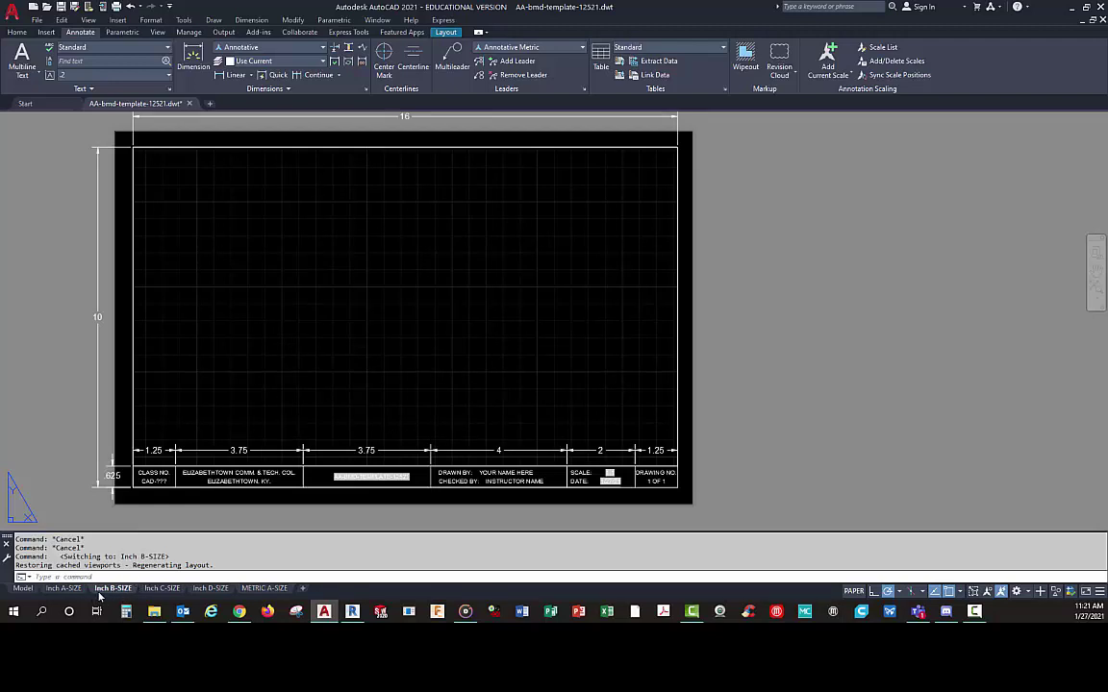
- Create a copy of the Inch A-SIZE layout and place it before the Inch B-SIZE layout
mouse_move(62, 592)
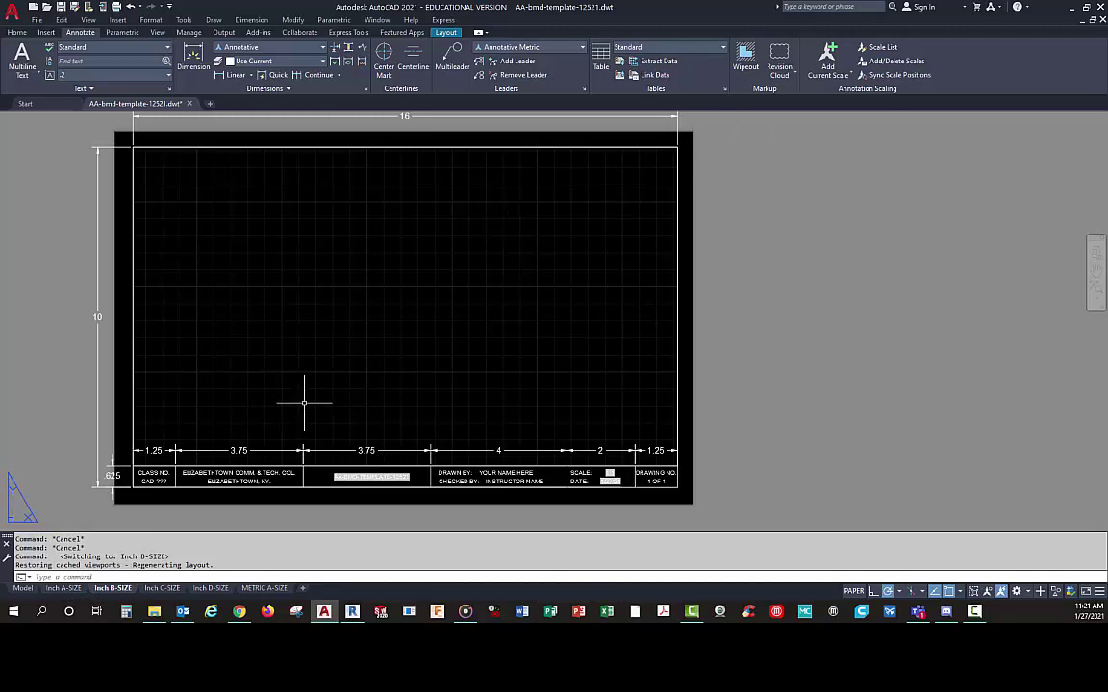
right_click(71, 588)
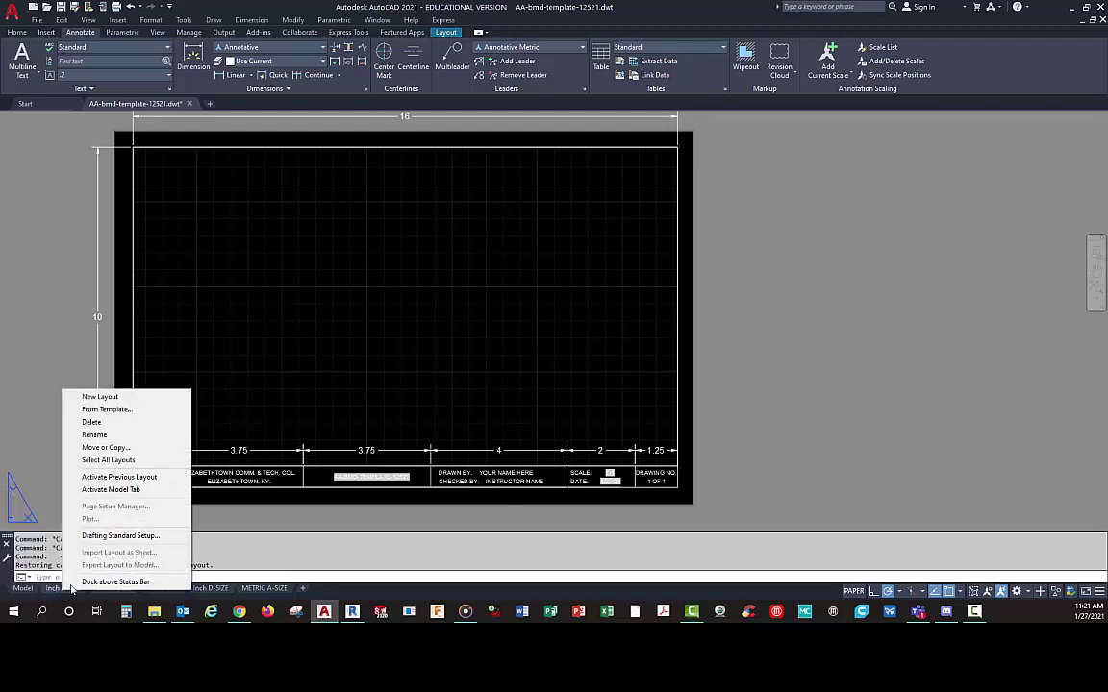
left_click(94, 448)
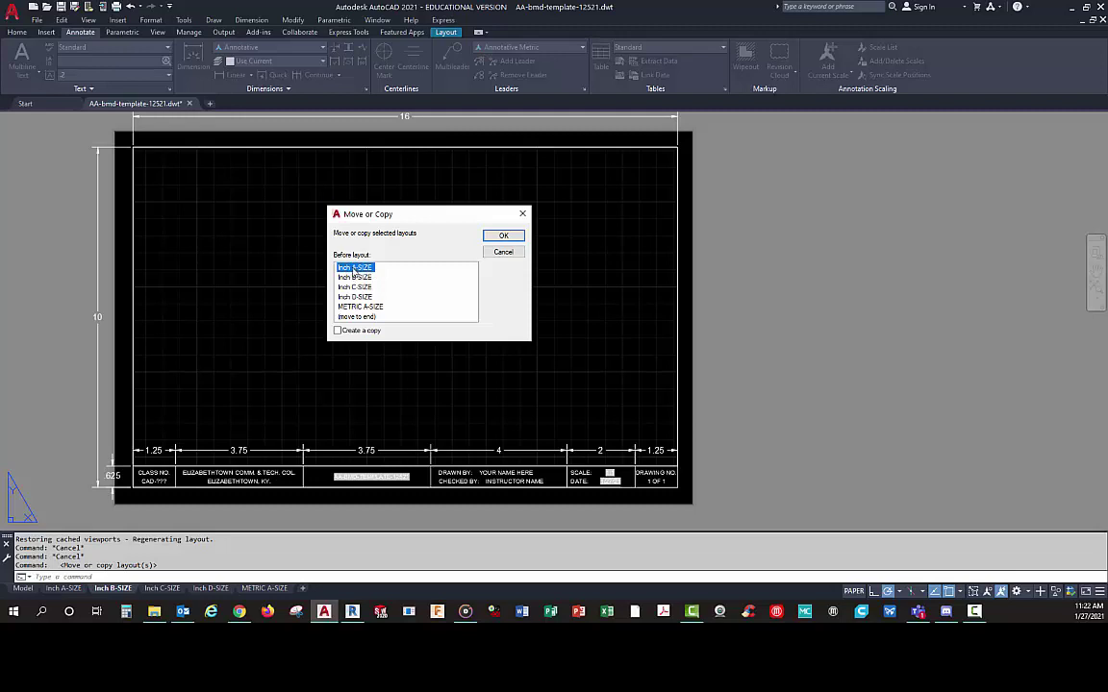
left_click(353, 277)
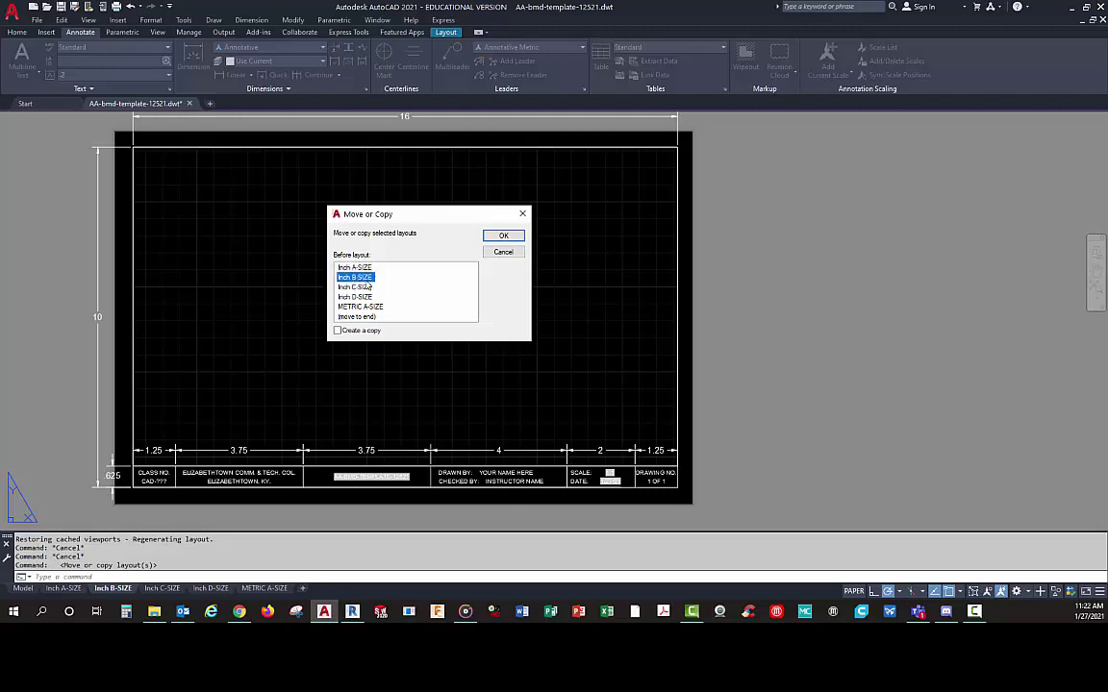
left_click(337, 331)
left_click(501, 238)
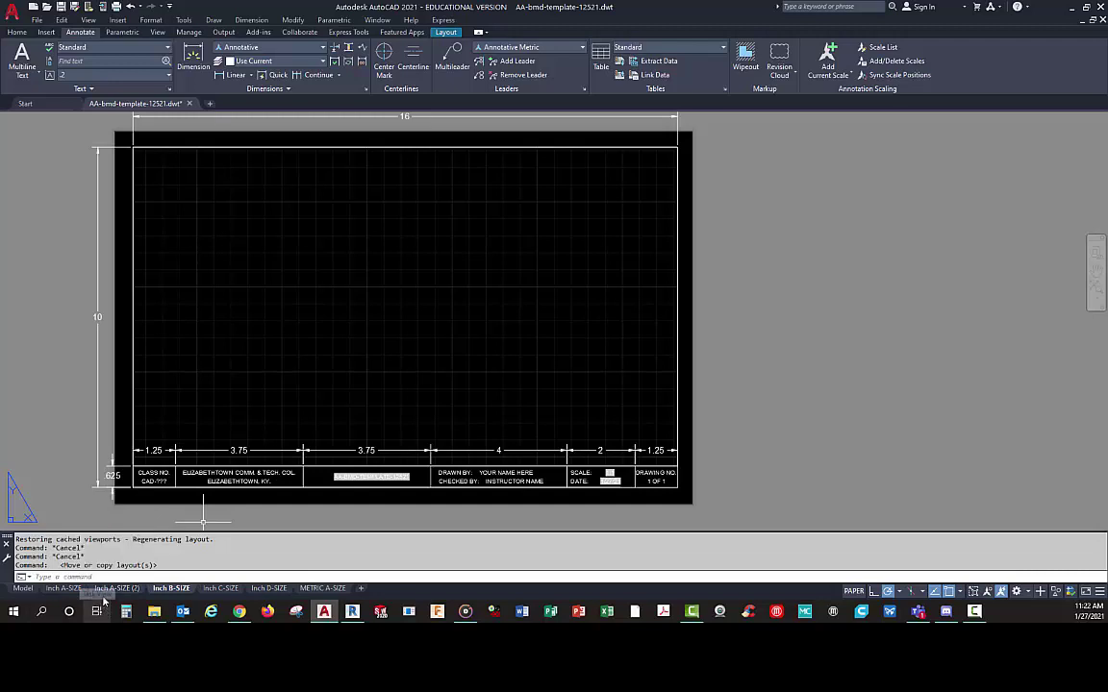
- Set the copied A-size layout's paper size to ANSI full bleed B (11.00 x 17.00 Inches) in its page setup
mouse_move(118, 591)
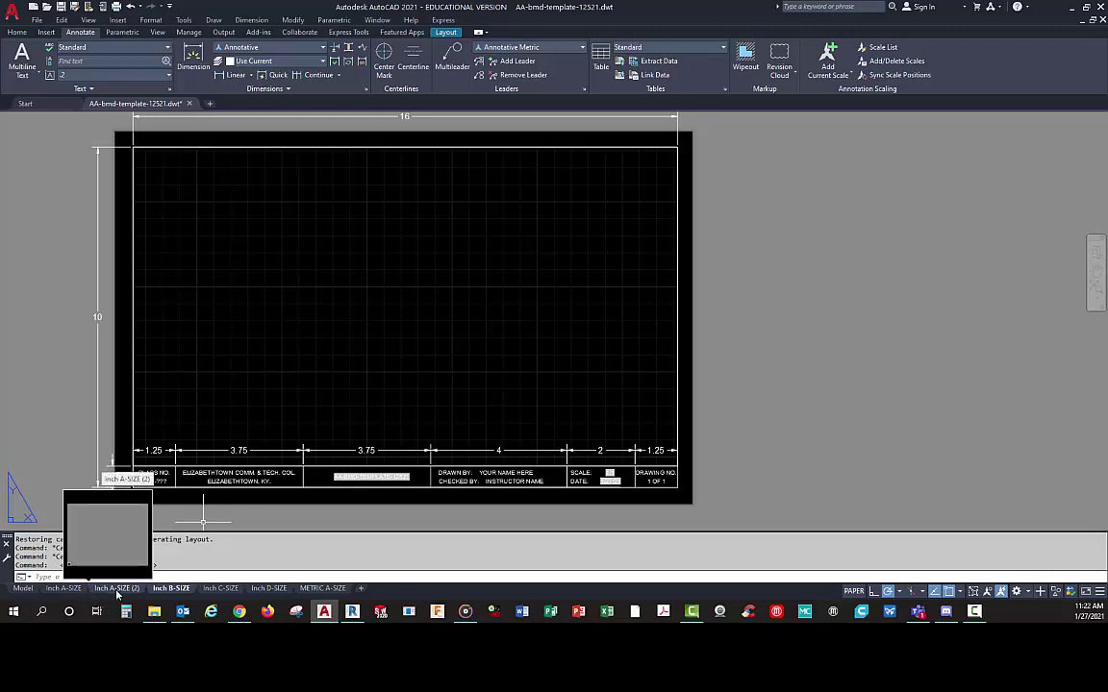
left_click(160, 591)
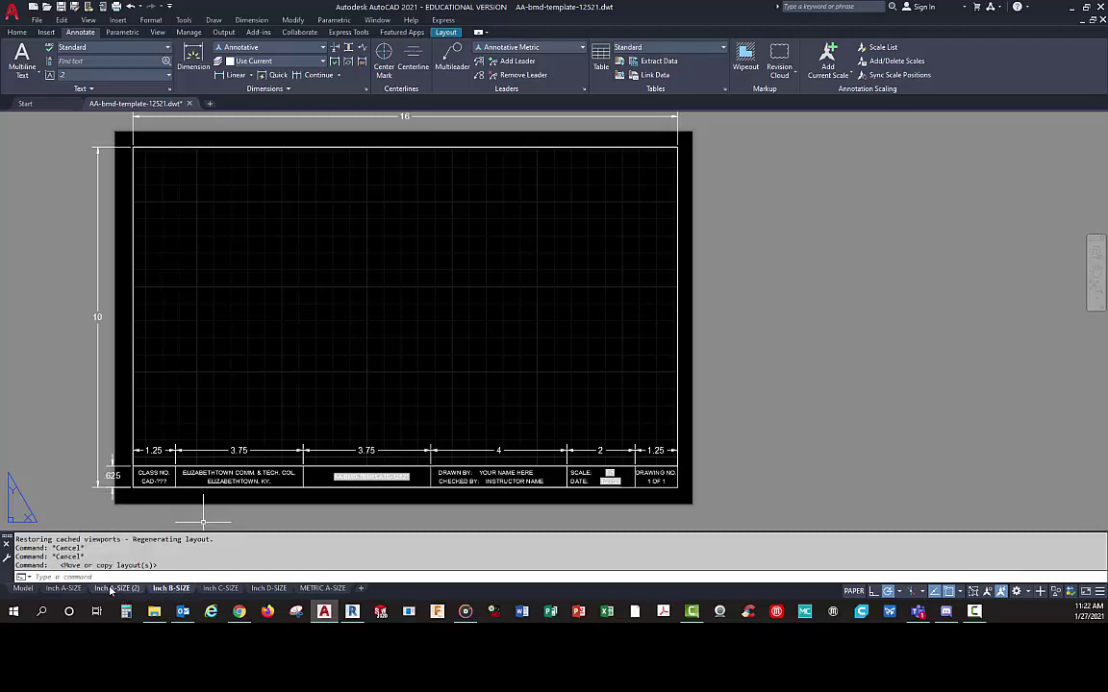
left_click(110, 590)
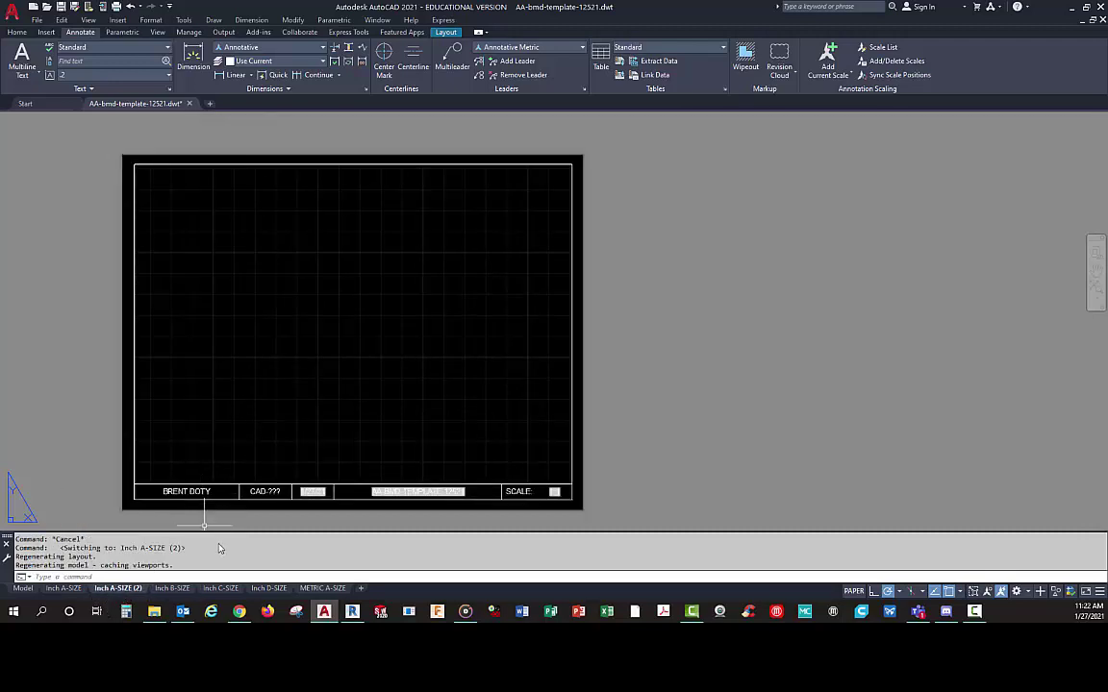
right_click(116, 590)
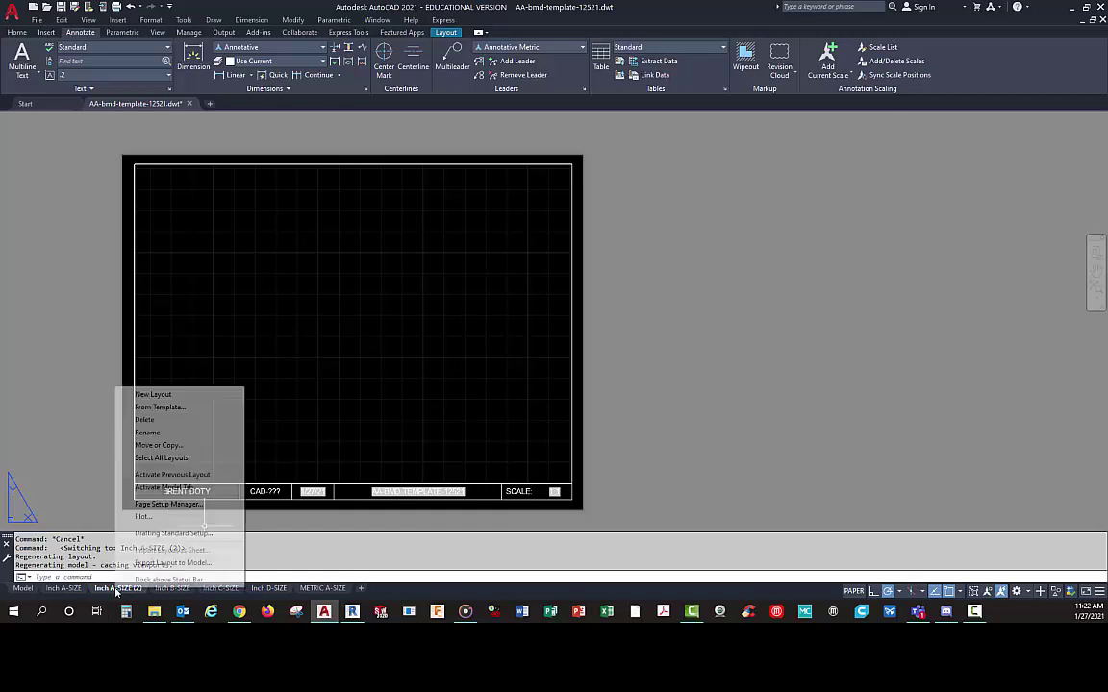
left_click(154, 504)
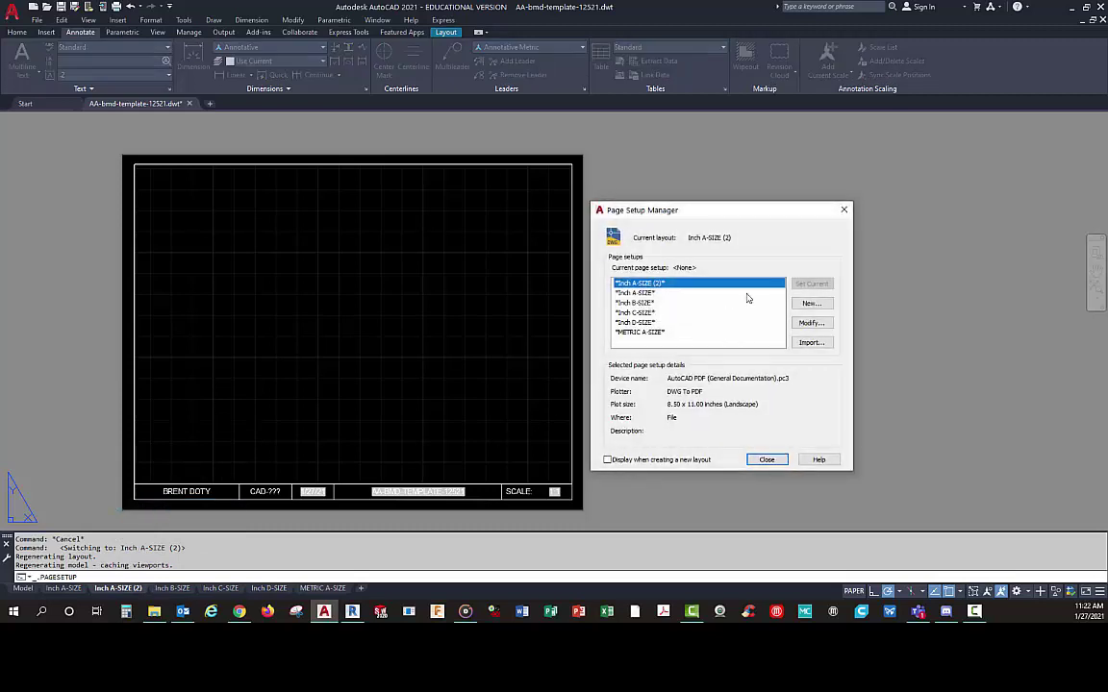
left_click(805, 322)
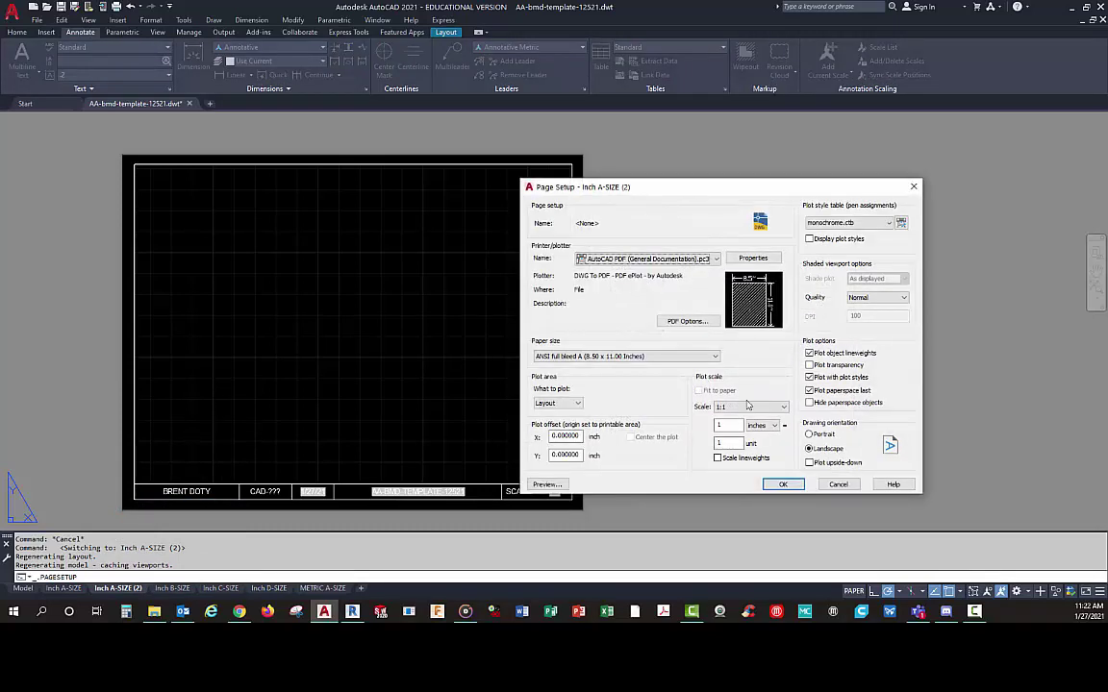
left_click(715, 359)
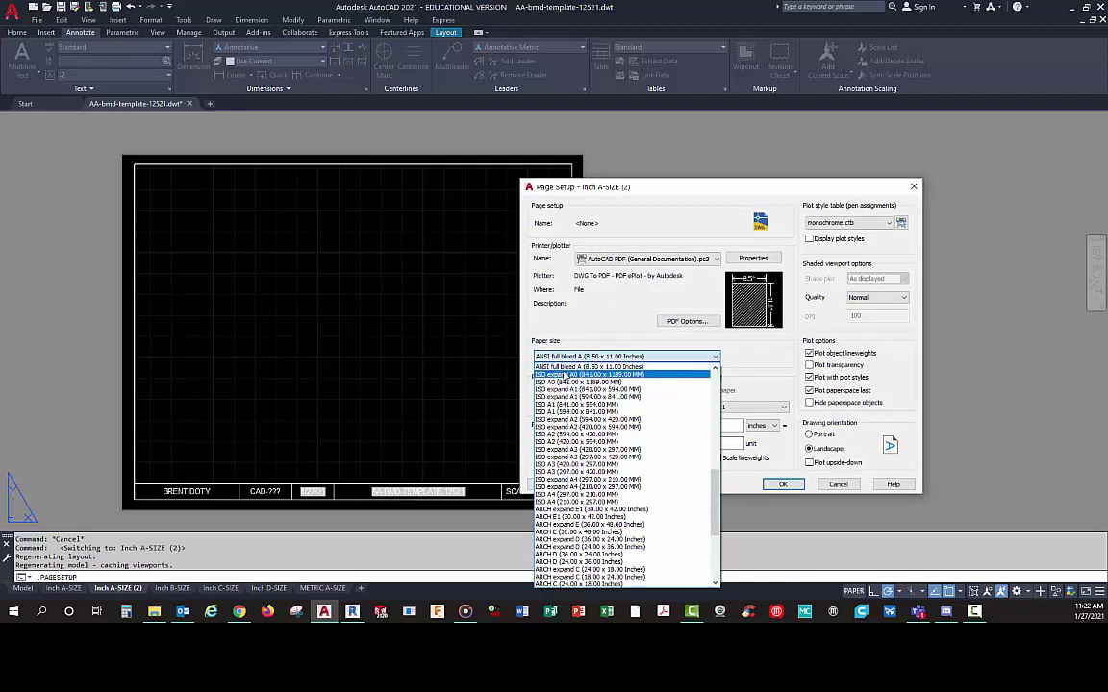
scroll(571, 390, "up", 1)
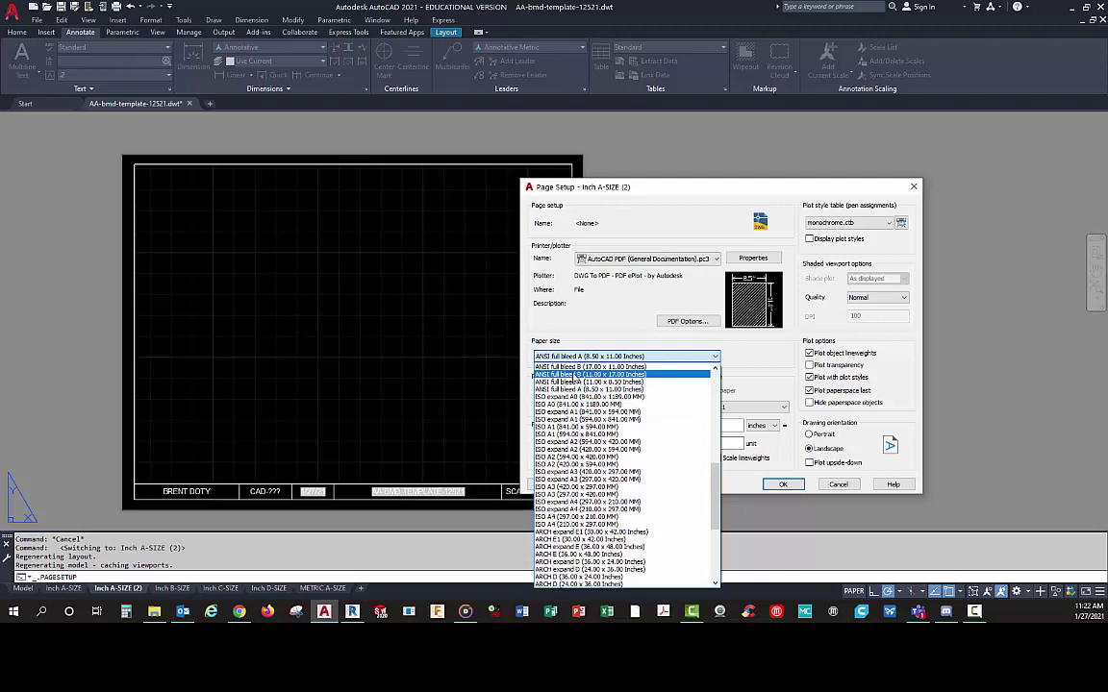
left_click(568, 375)
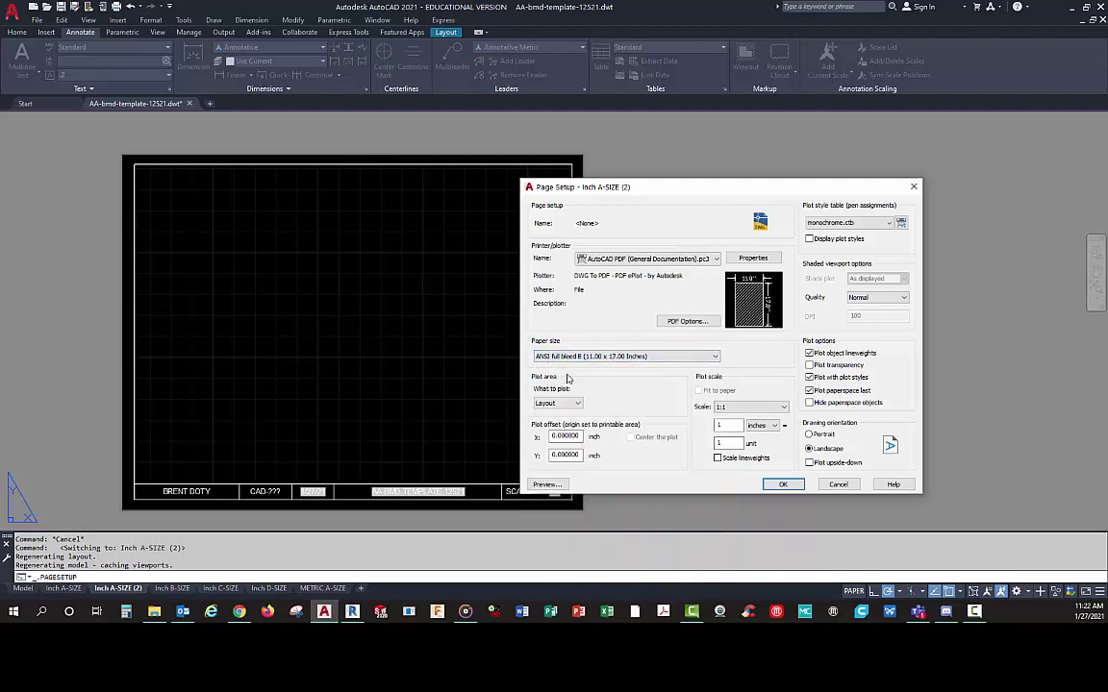
left_click(783, 484)
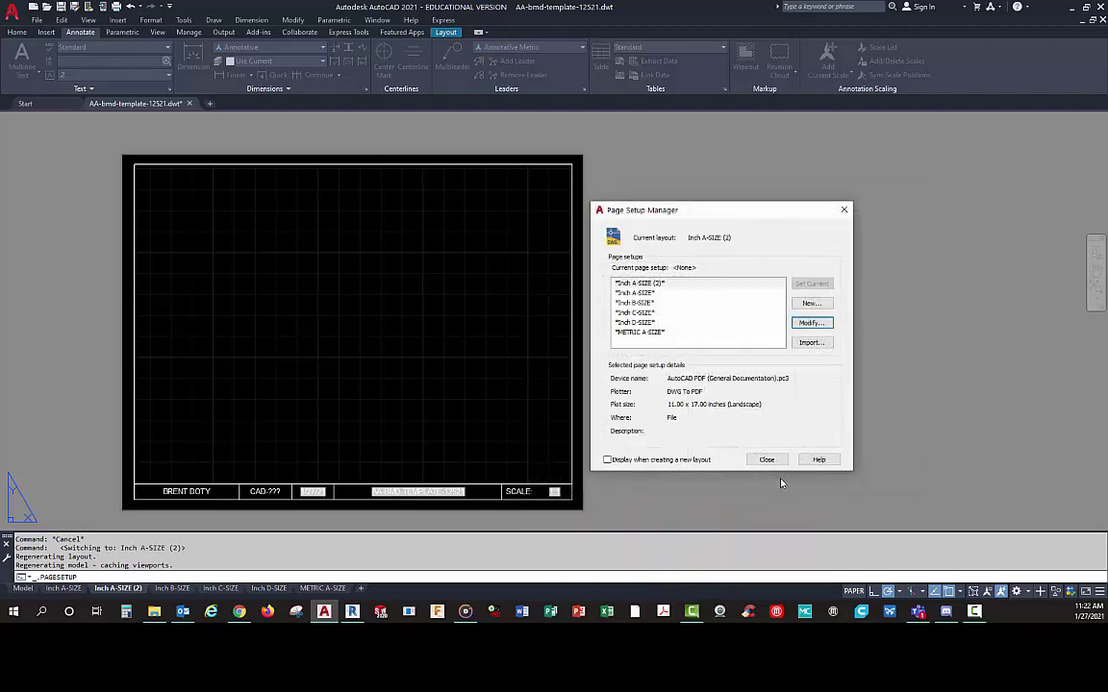
left_click(766, 461)
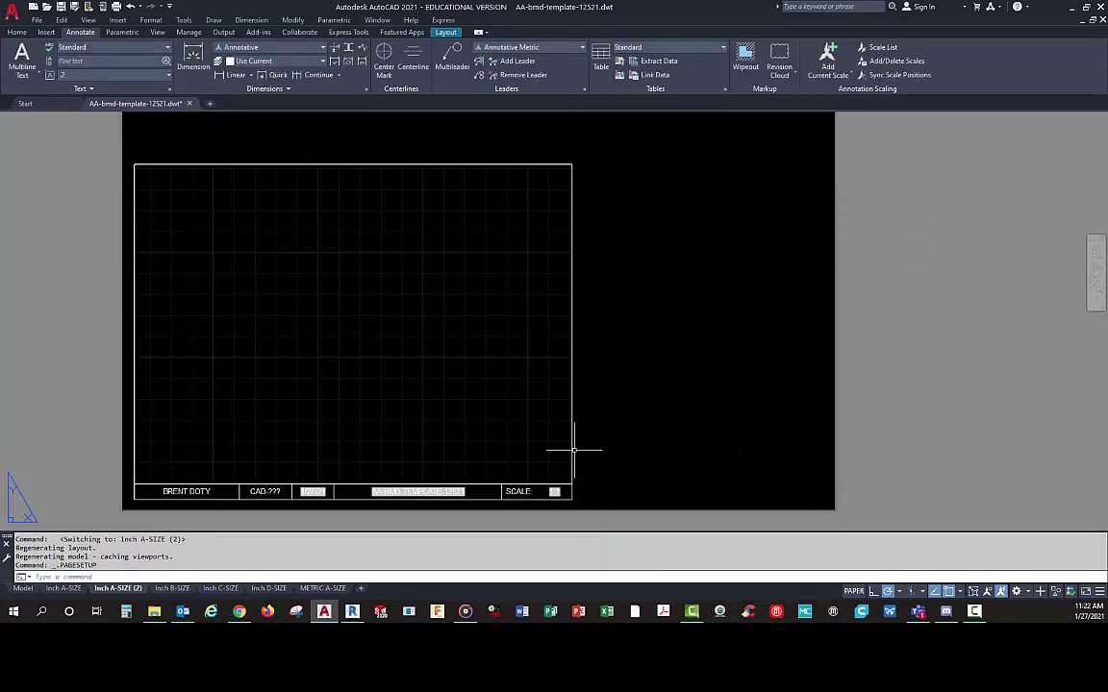
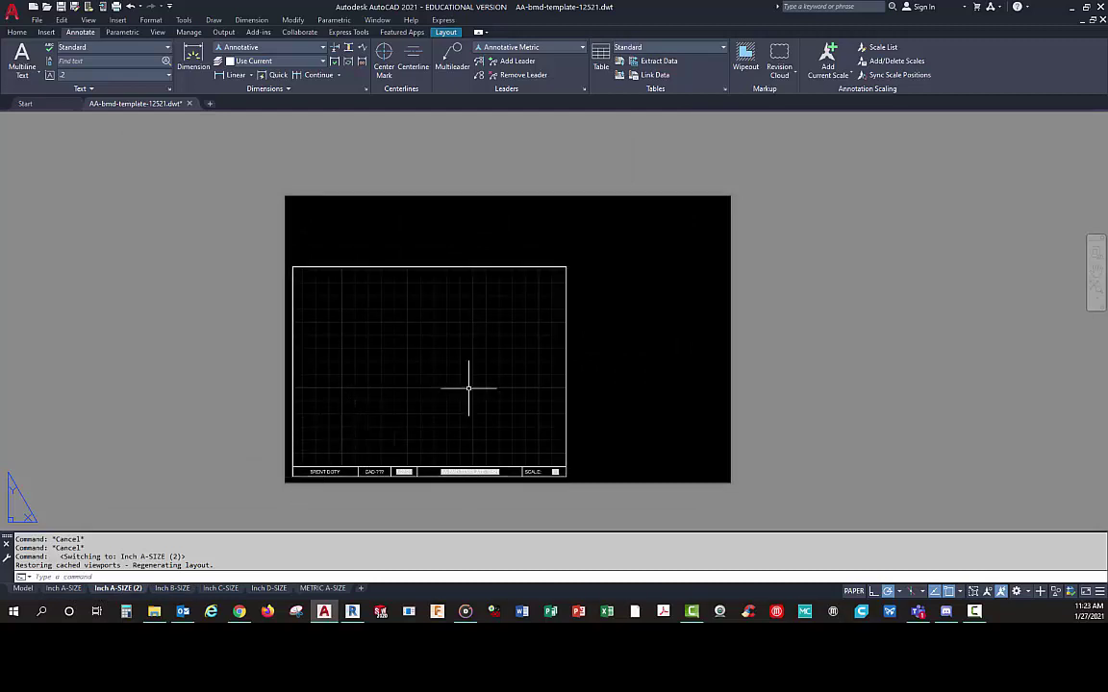
- Move the whole border, viewport and title block on the copied layout by 0.25 horizontally and 0.25 vertically from the border's lower-left corner
type("m")
key("Return")
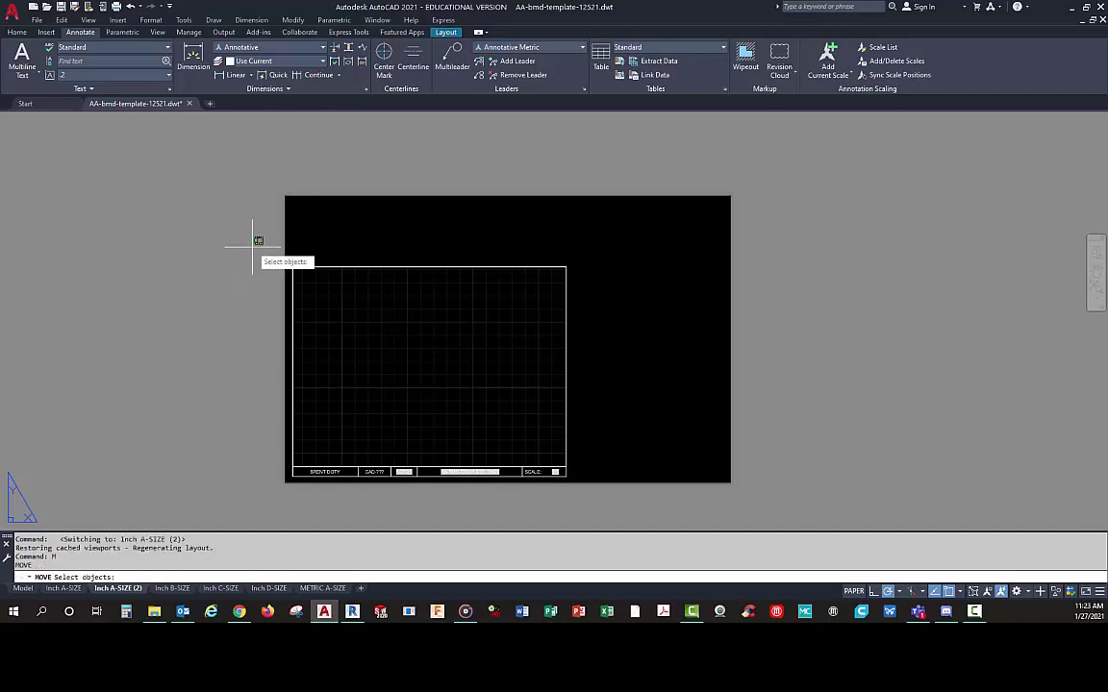
left_click(253, 248)
left_click(625, 490)
scroll(274, 471, "up", 2)
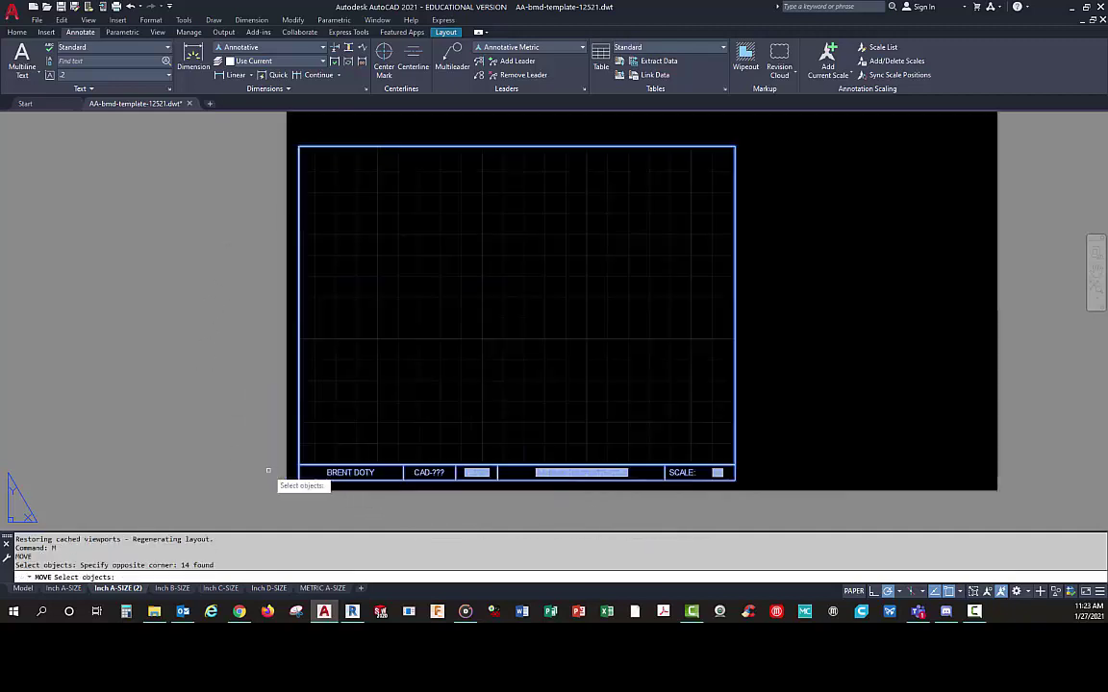
scroll(269, 471, "up", 3)
key("Return")
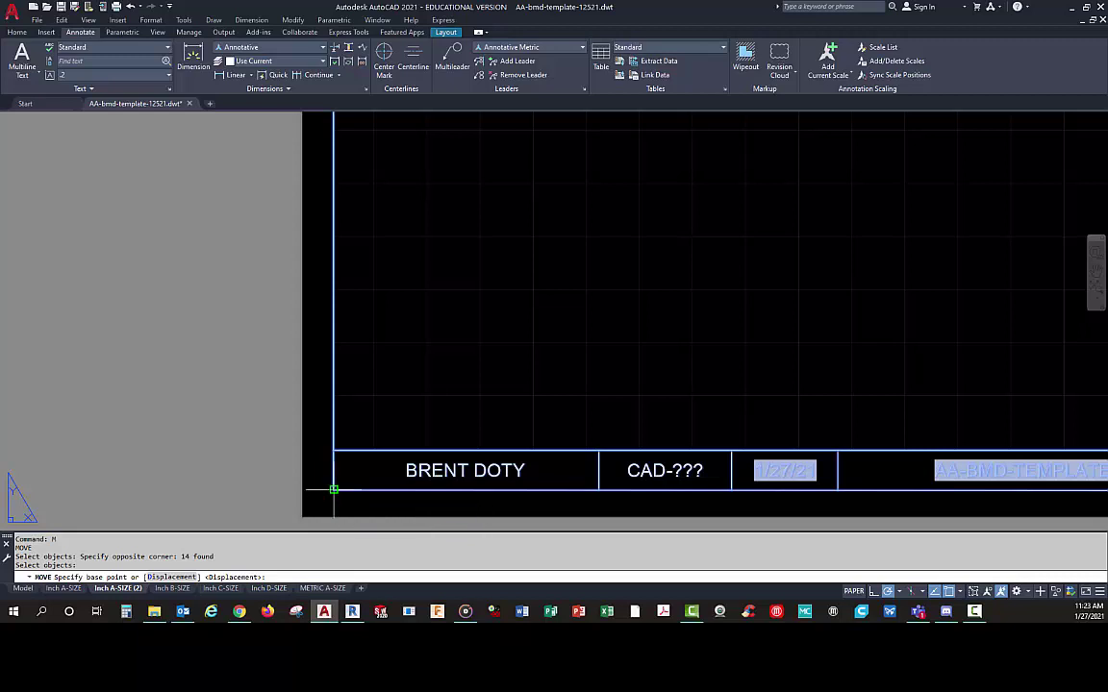
left_click(334, 490)
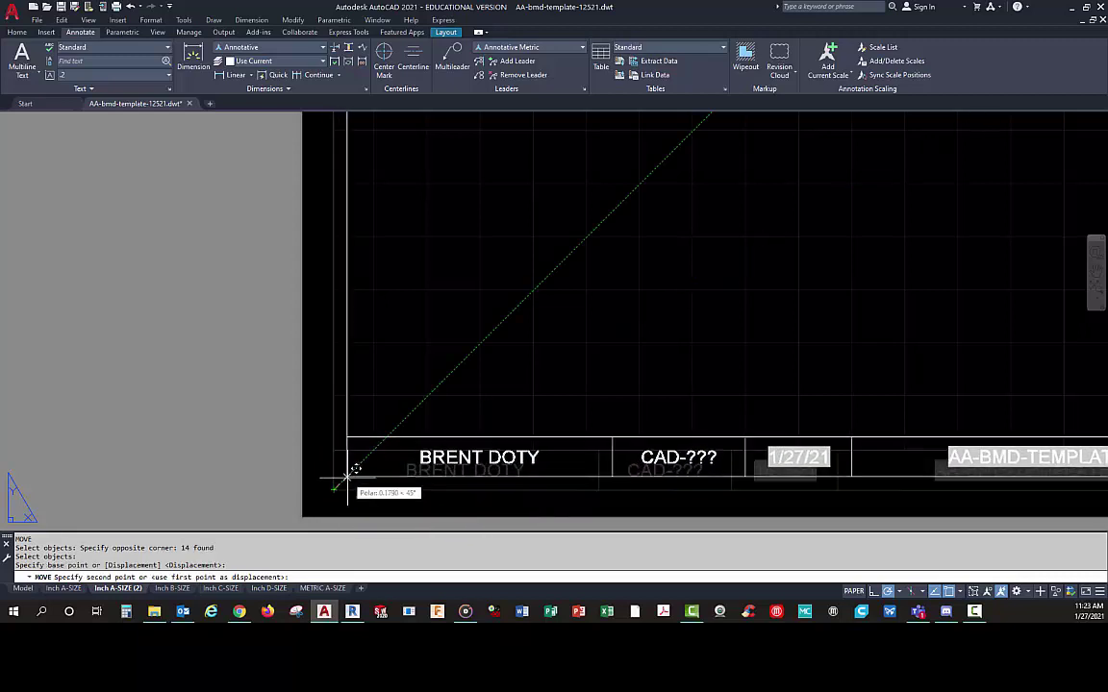
type(".25")
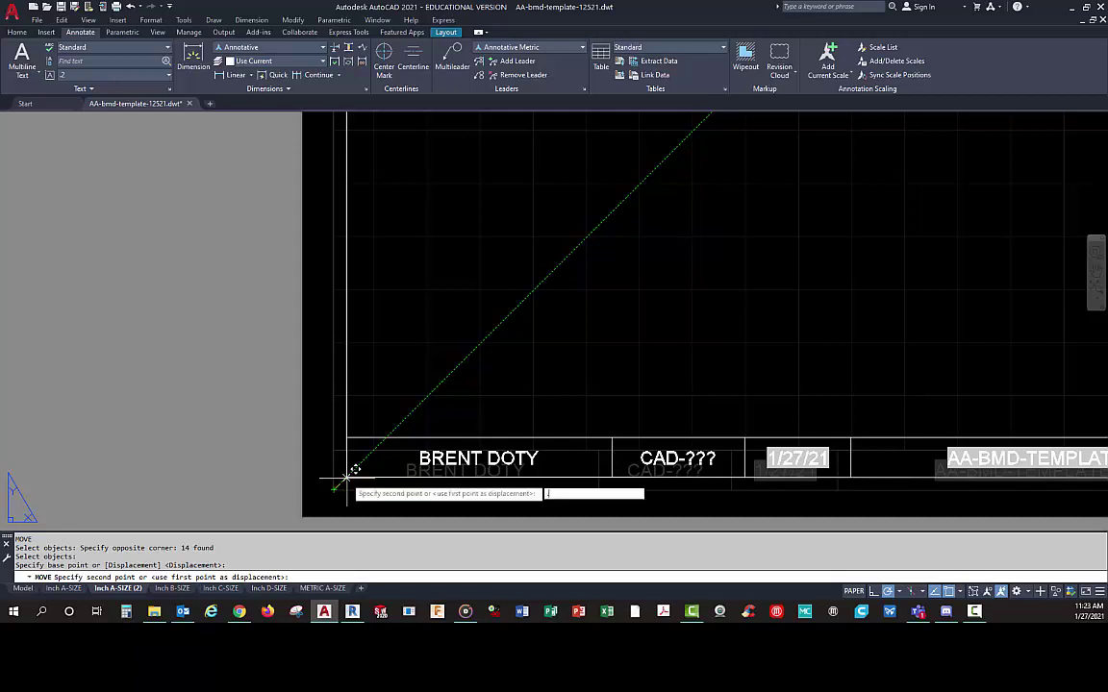
key("Tab")
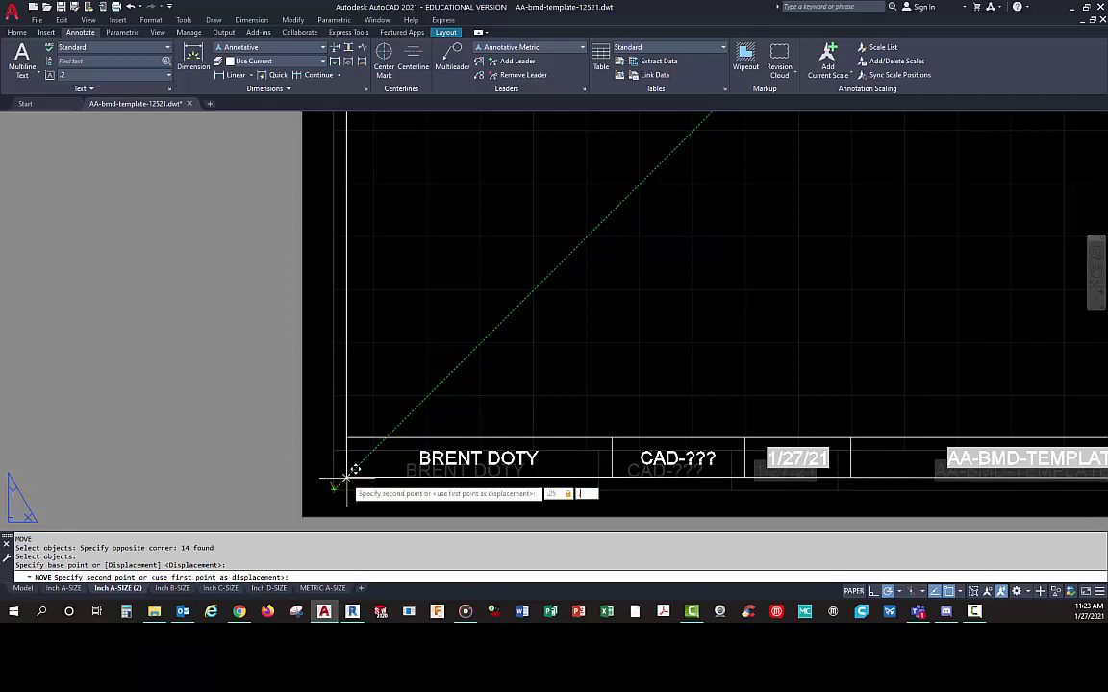
type(".25")
key("Return")
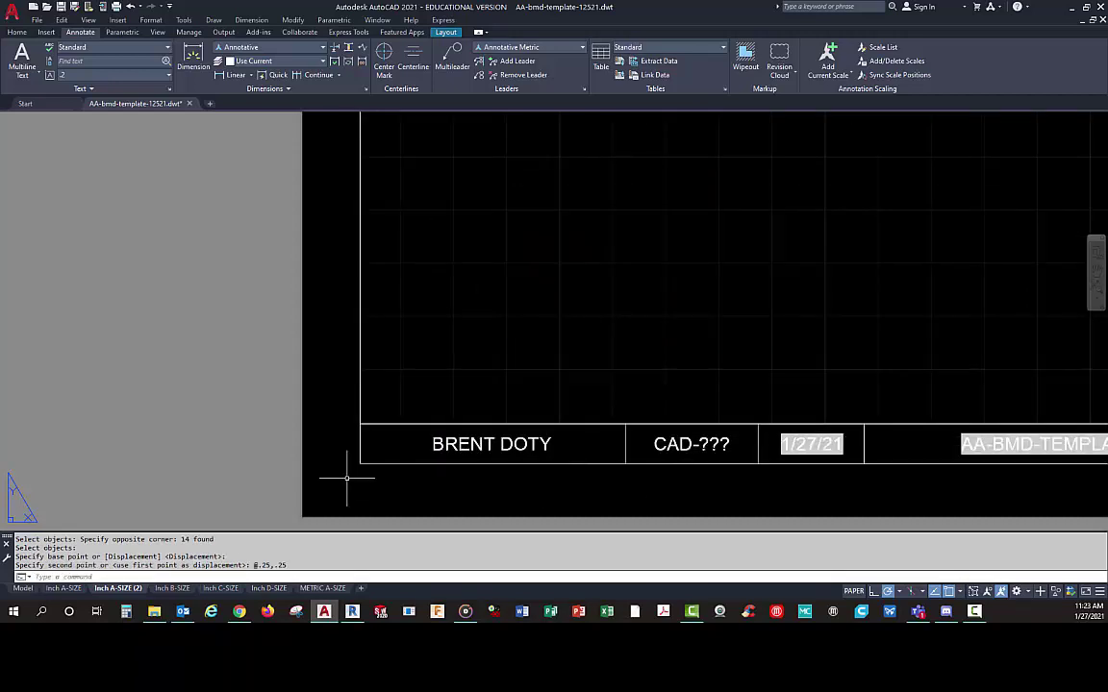
- Stretch the upper edge of the border and viewport 2 inches upward on the copied layout
scroll(346, 478, "down", 6)
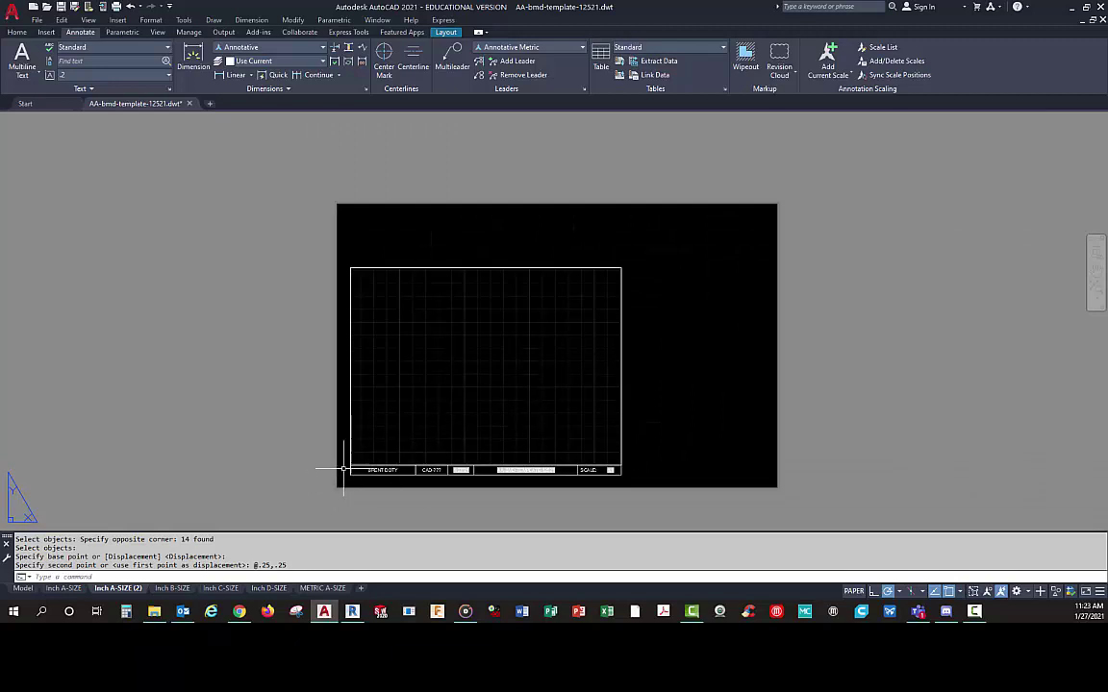
scroll(640, 349, "up", 2)
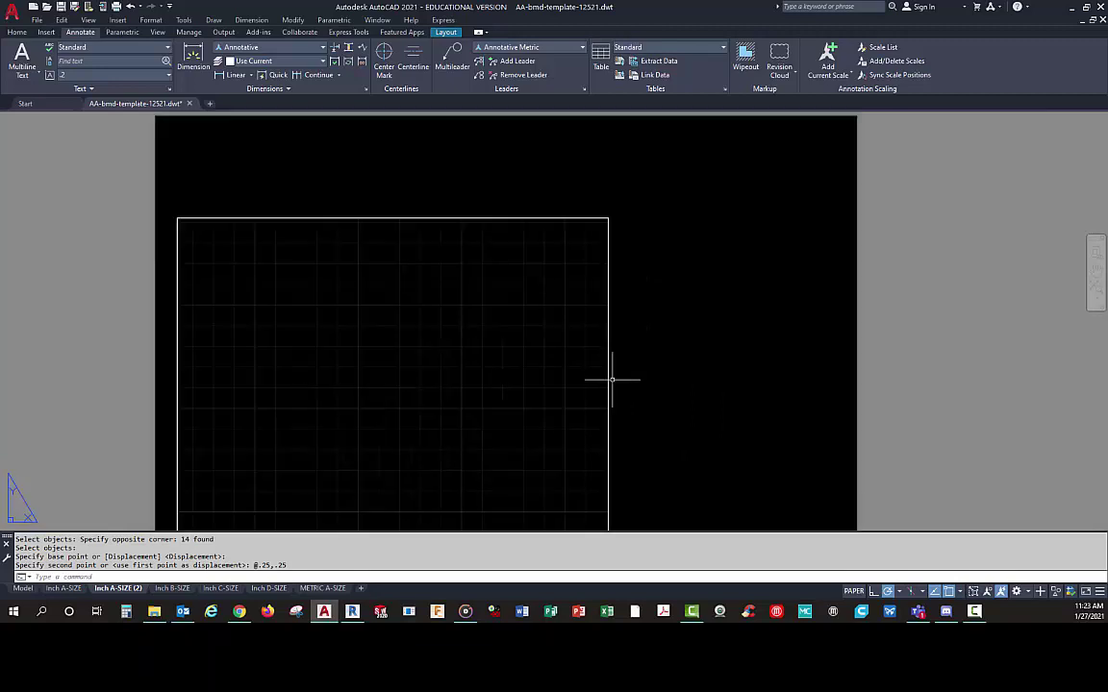
scroll(584, 389, "down", 2)
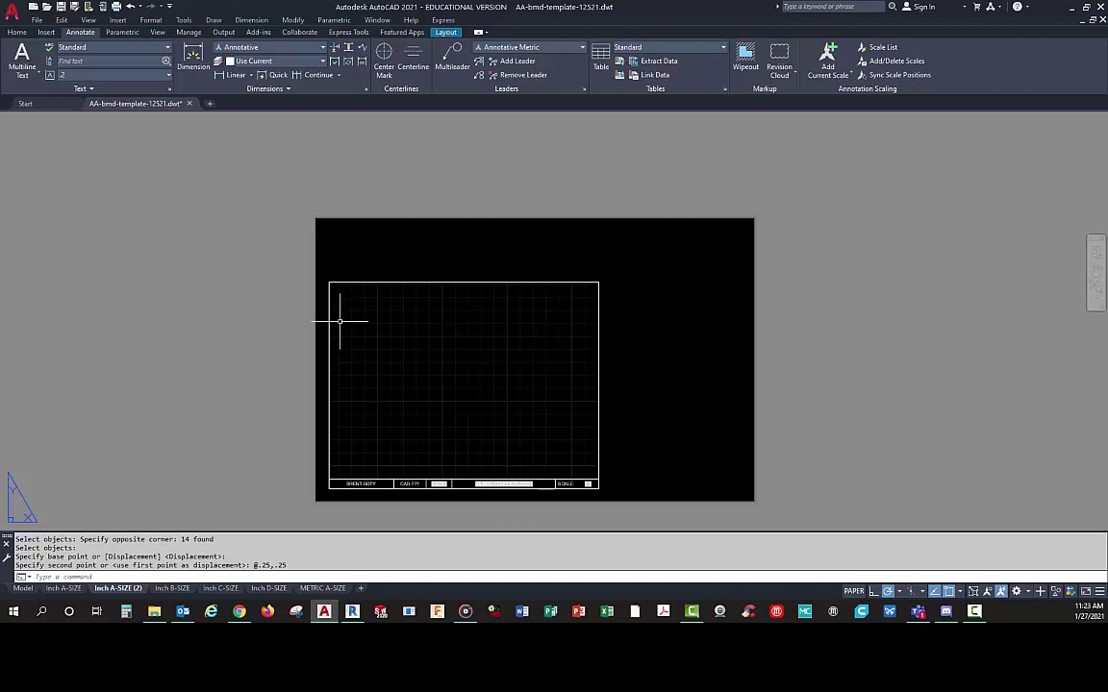
type("s")
key("Return")
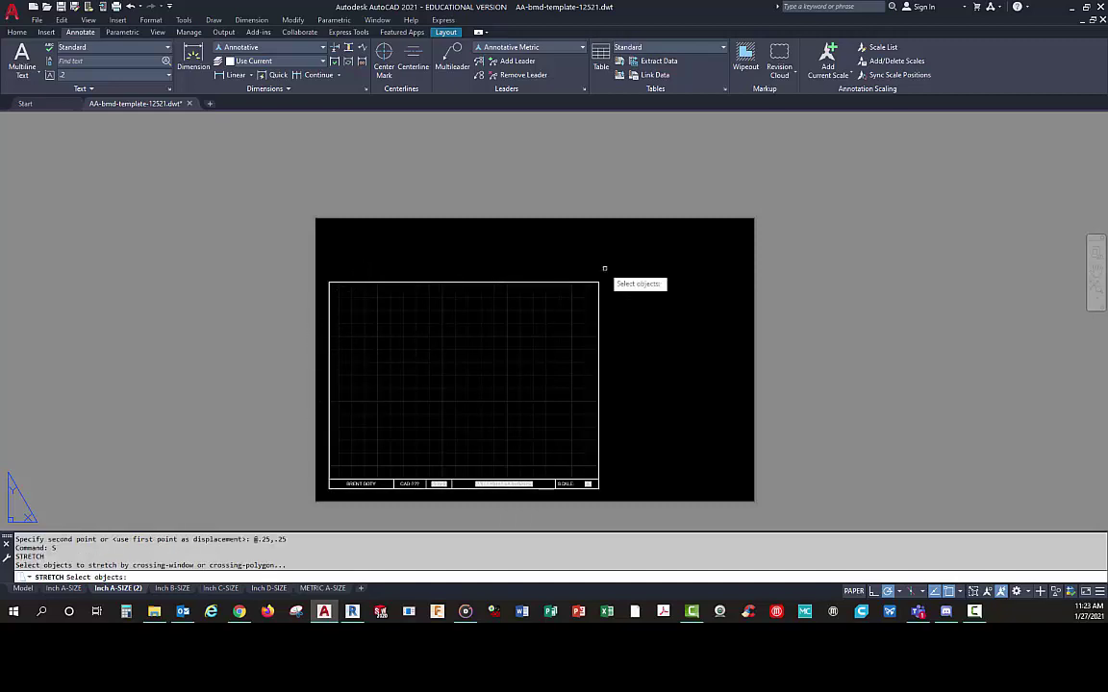
left_click(651, 266)
left_click(279, 314)
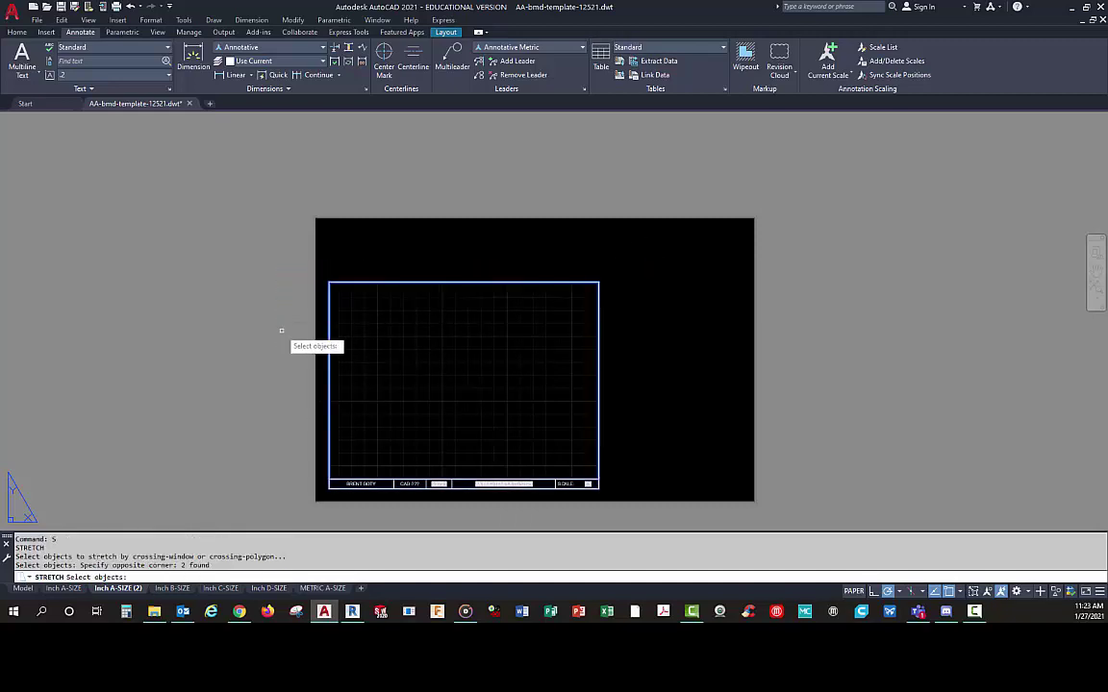
key("Return")
left_click(283, 335)
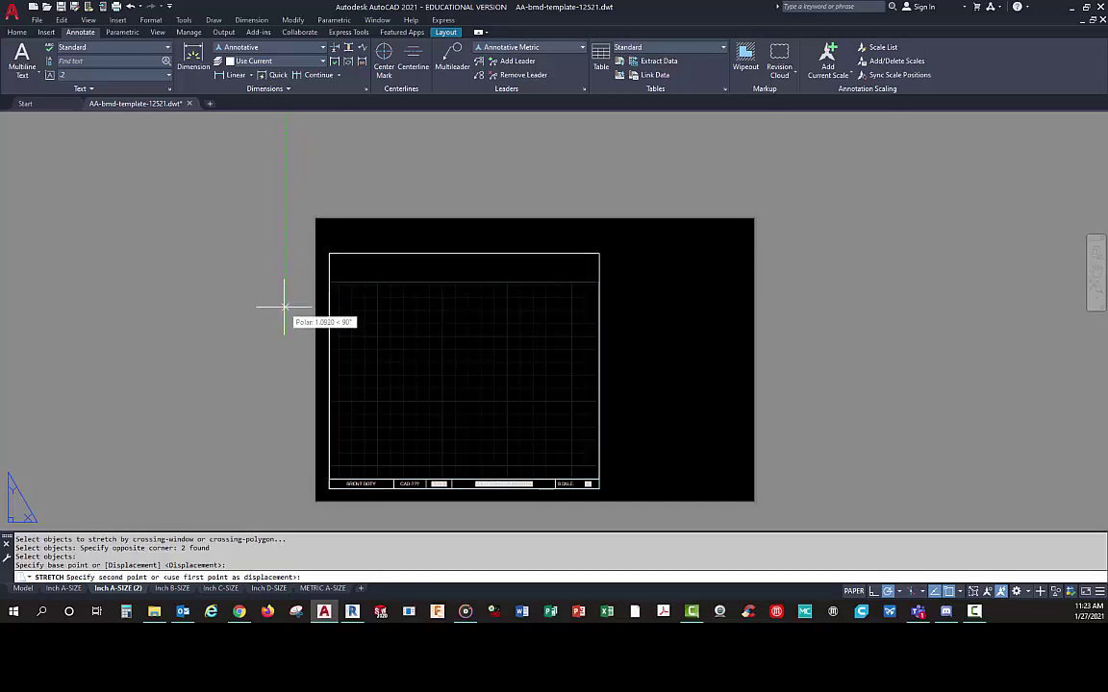
type("2")
key("Return")
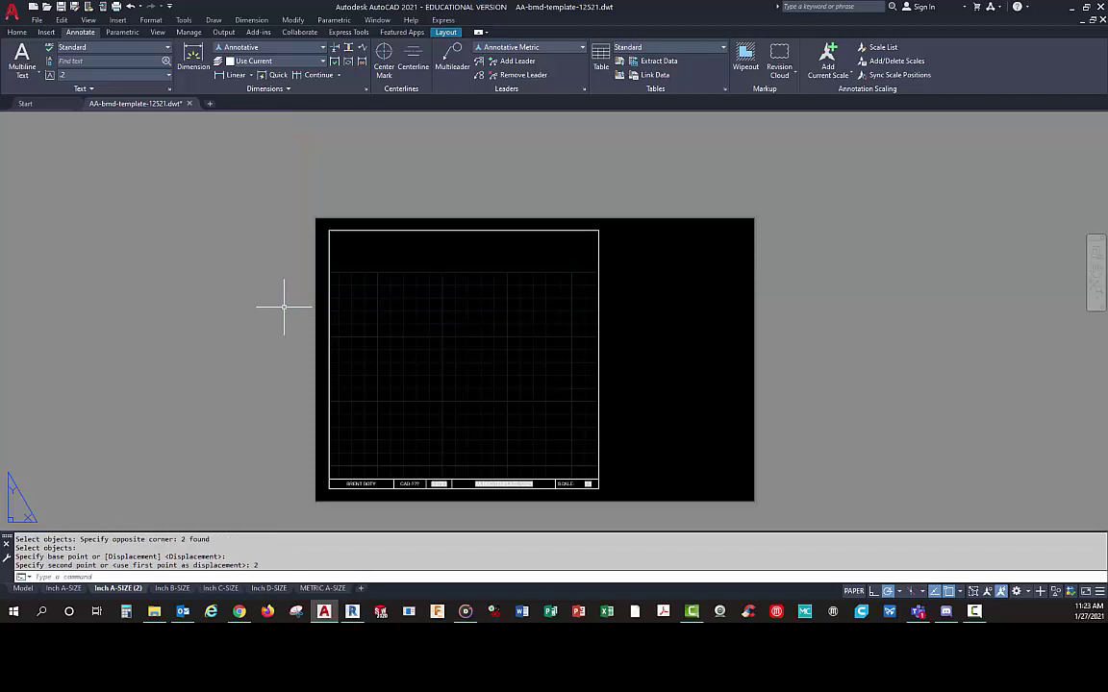
- Stretch the right side of the border, viewport and title block's scale cell 5.5 inches to the right, and check the viewport's model space
key("Return")
left_click(641, 195)
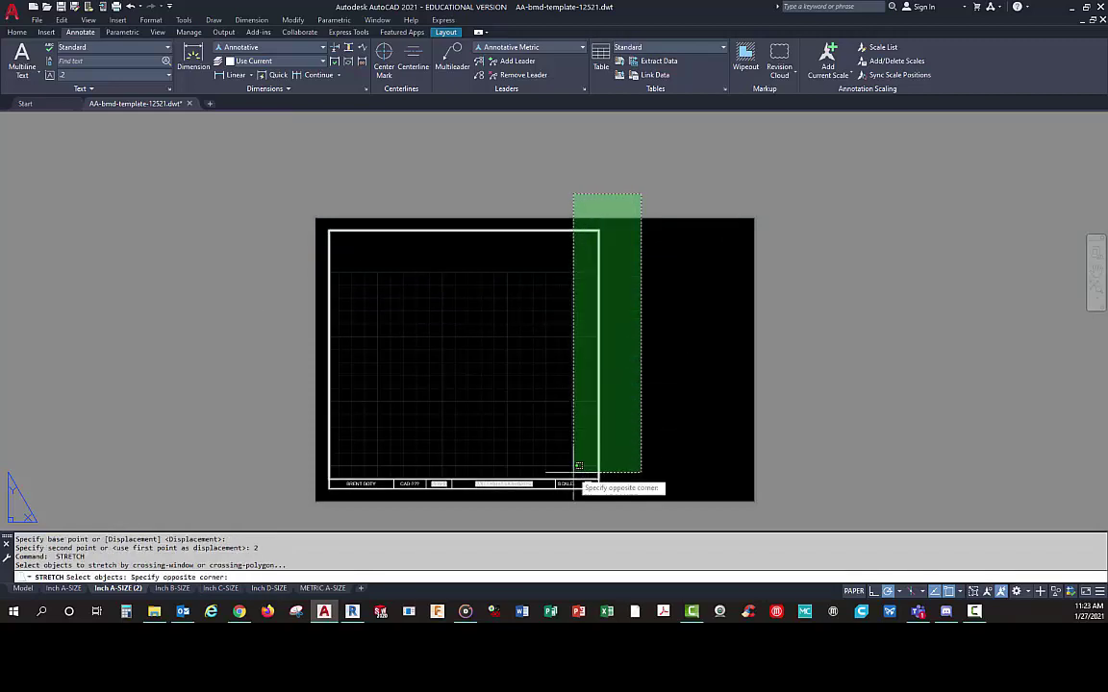
left_click(530, 501)
key("Return")
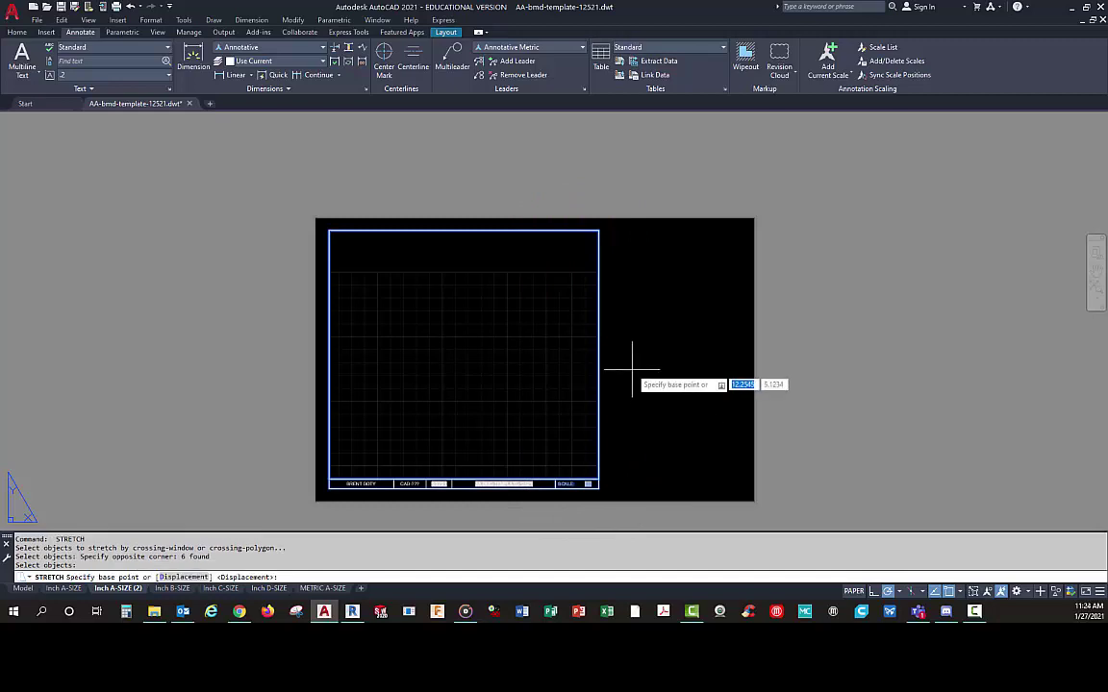
left_click(634, 371)
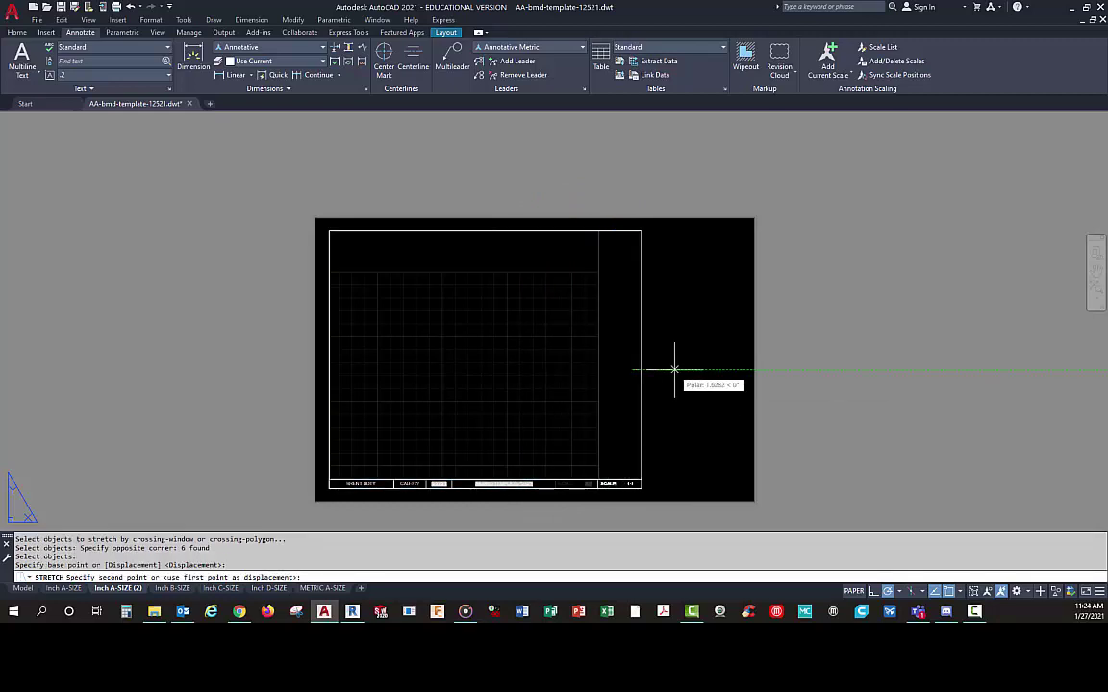
type("5.5")
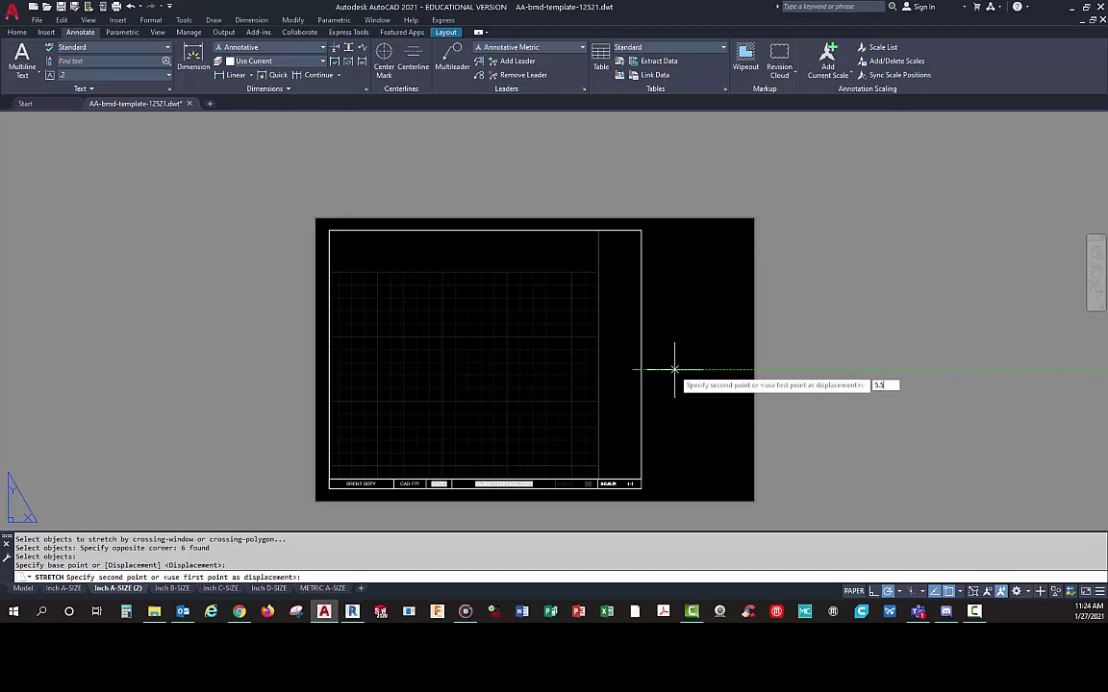
key("Return")
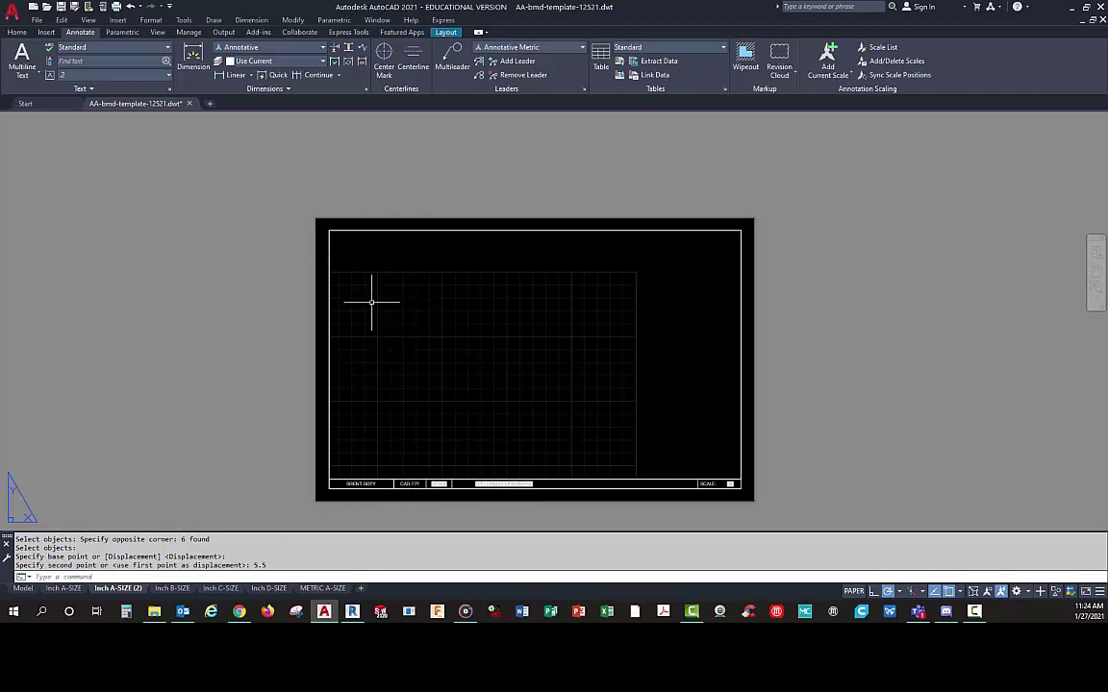
double_click(564, 354)
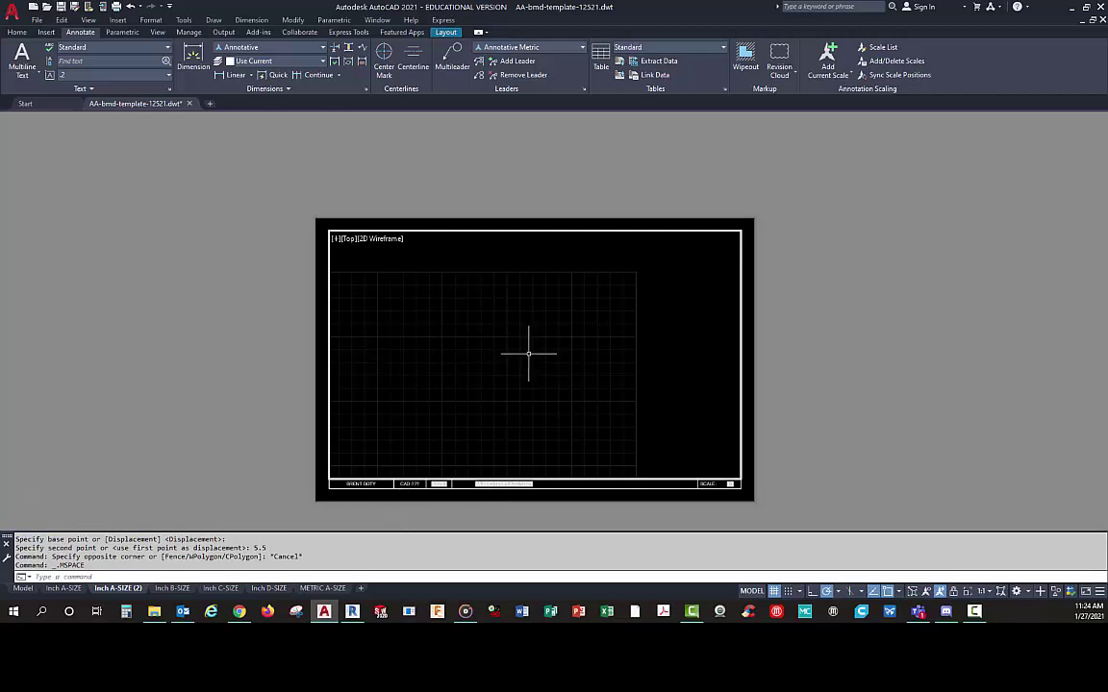
double_click(265, 382)
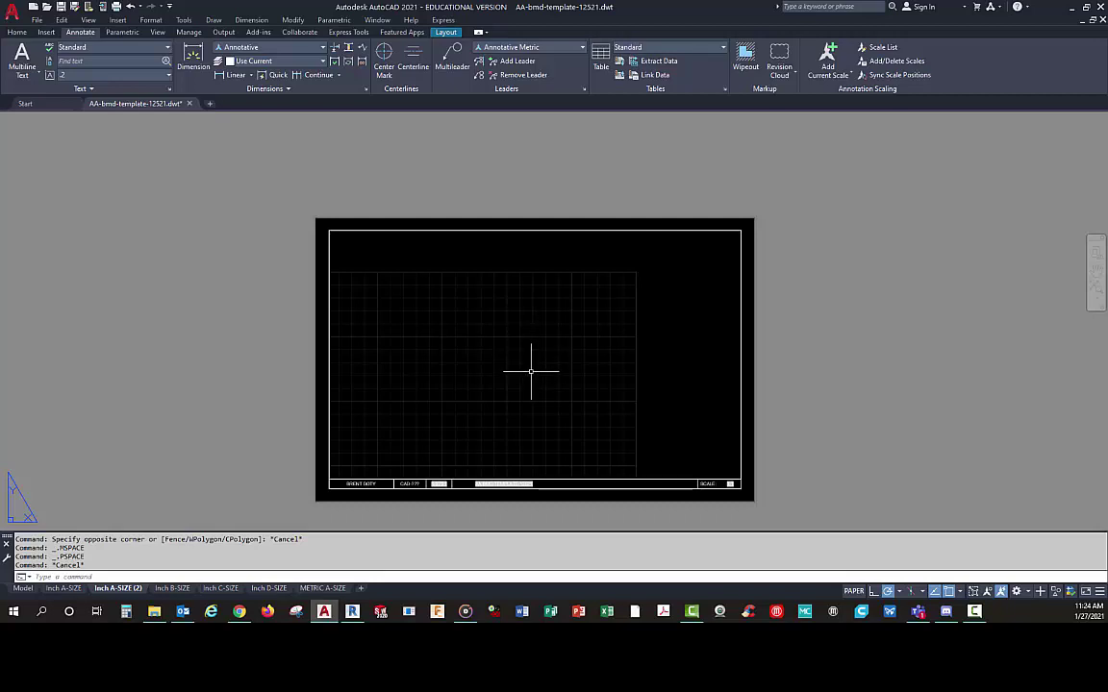
- Rename the copied layout as Inch b-SIZE (2)
right_click(118, 591)
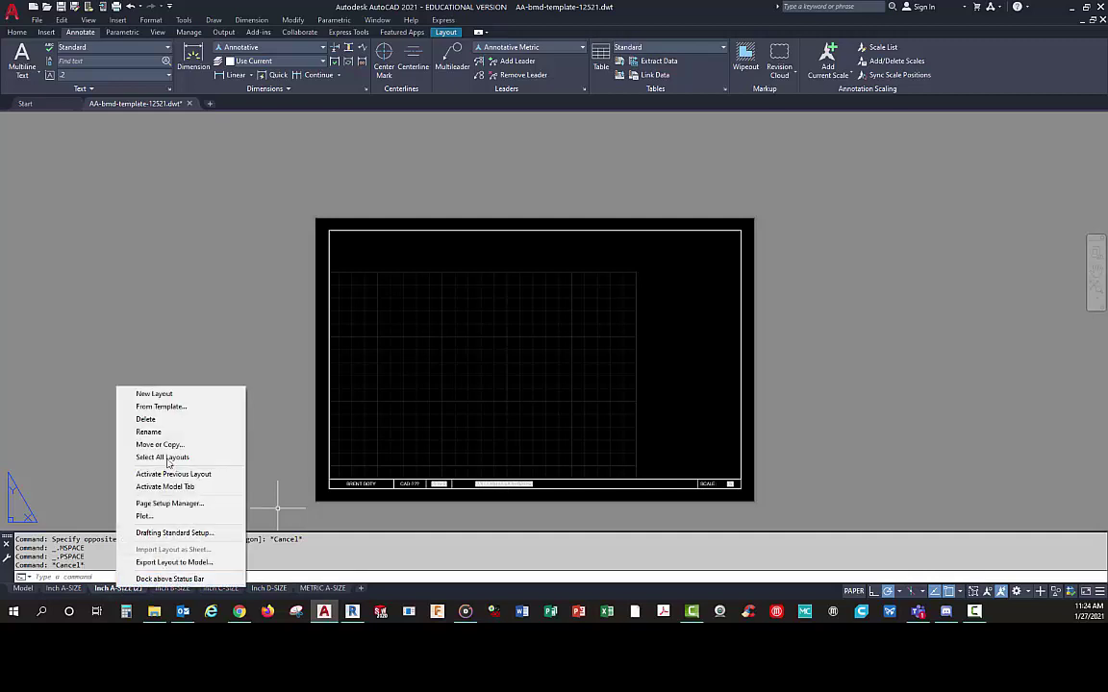
left_click(149, 432)
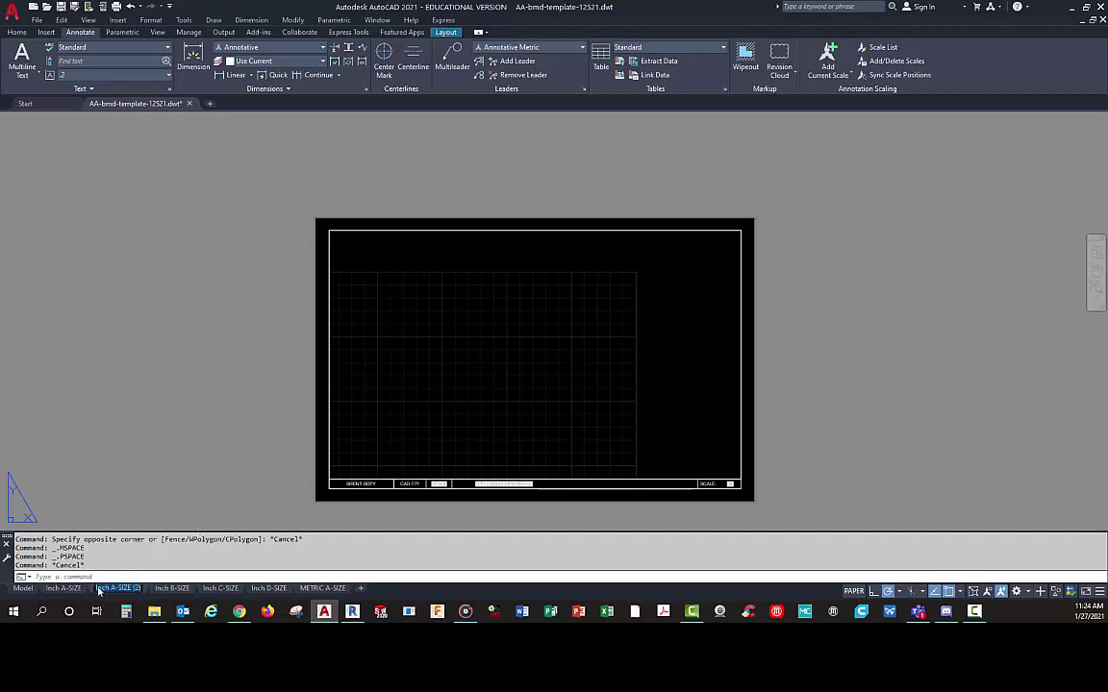
left_click(109, 591)
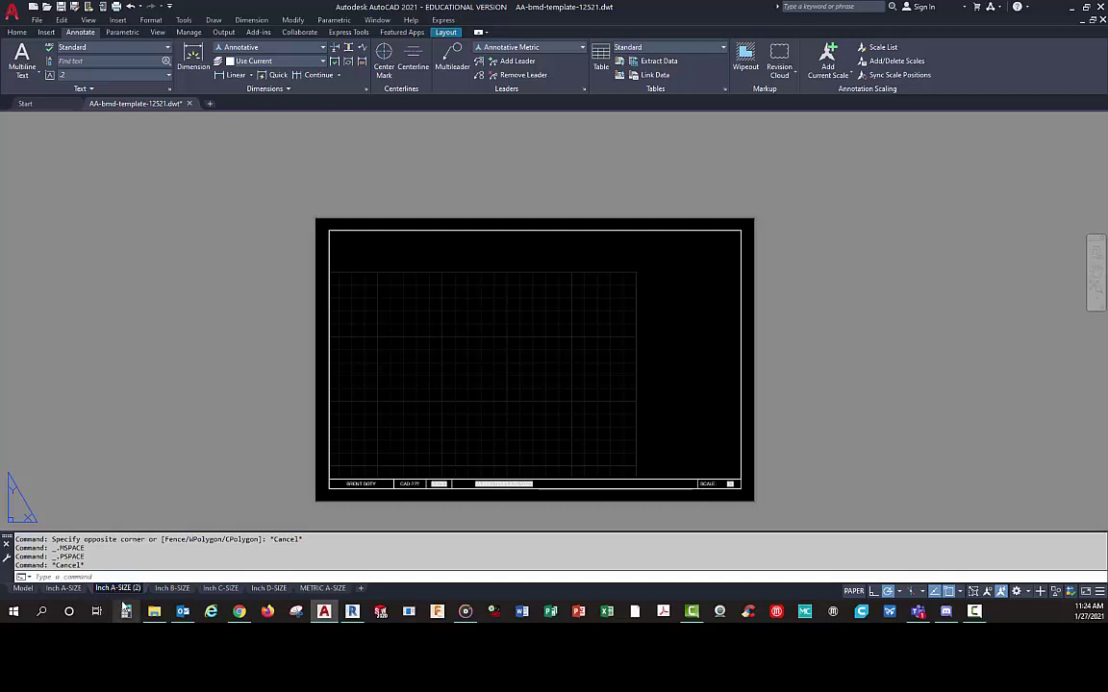
key("Delete")
type("B")
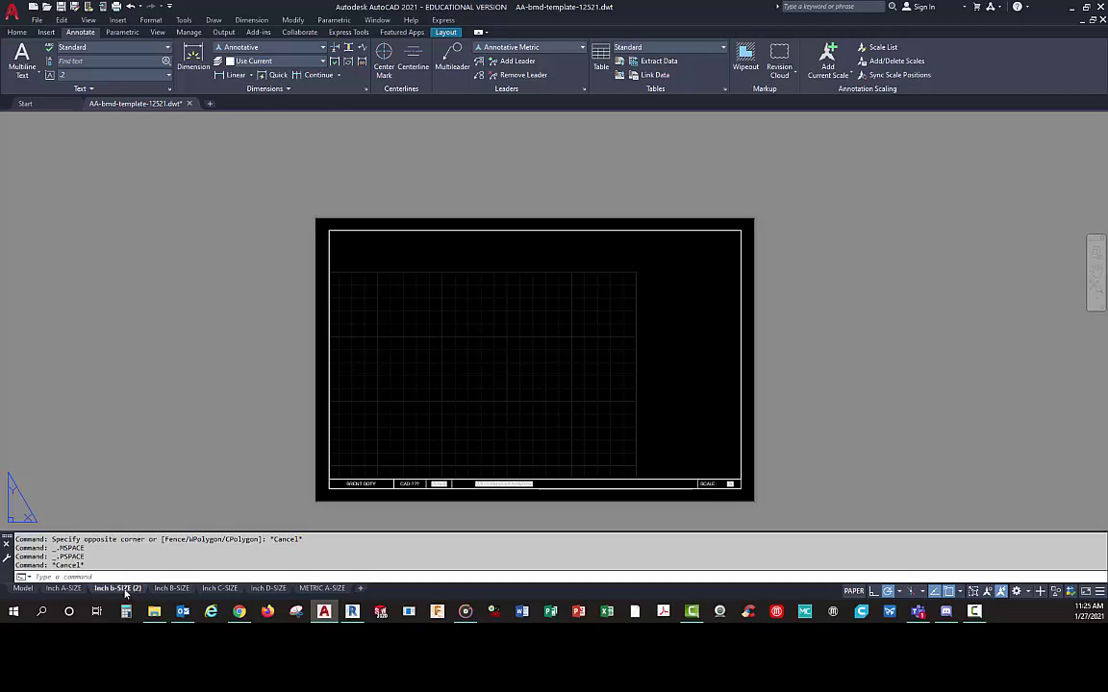
- Switch to the original Inch B-SIZE layout and permanently delete the Inch b-SIZE (2) layout
mouse_move(165, 591)
left_click(137, 539)
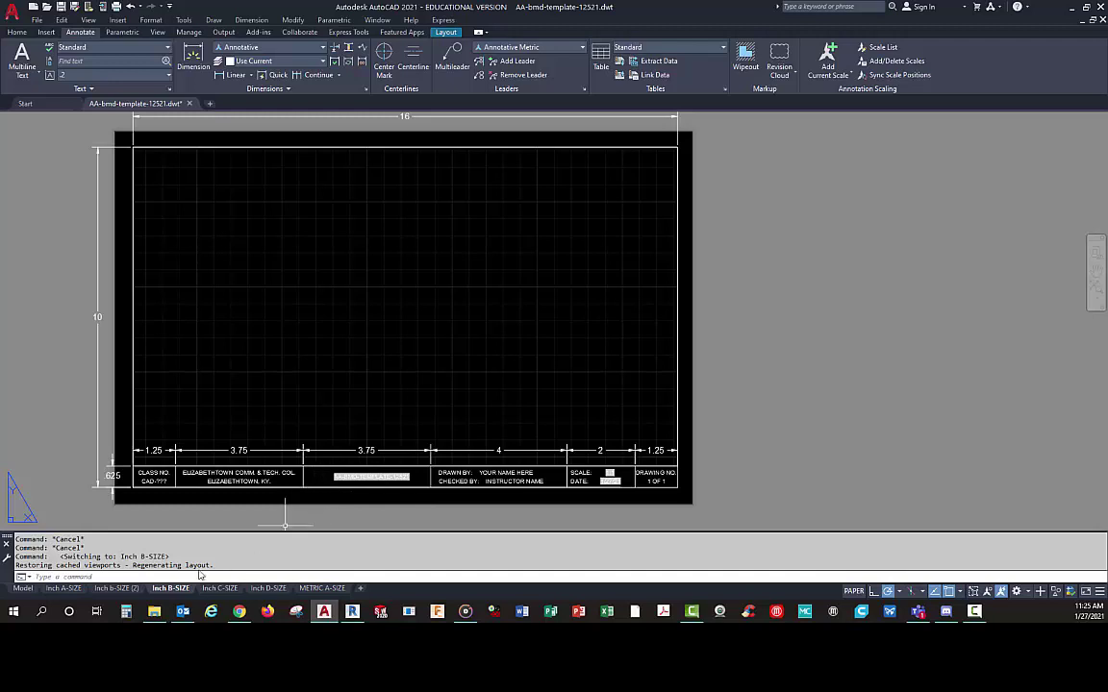
right_click(111, 589)
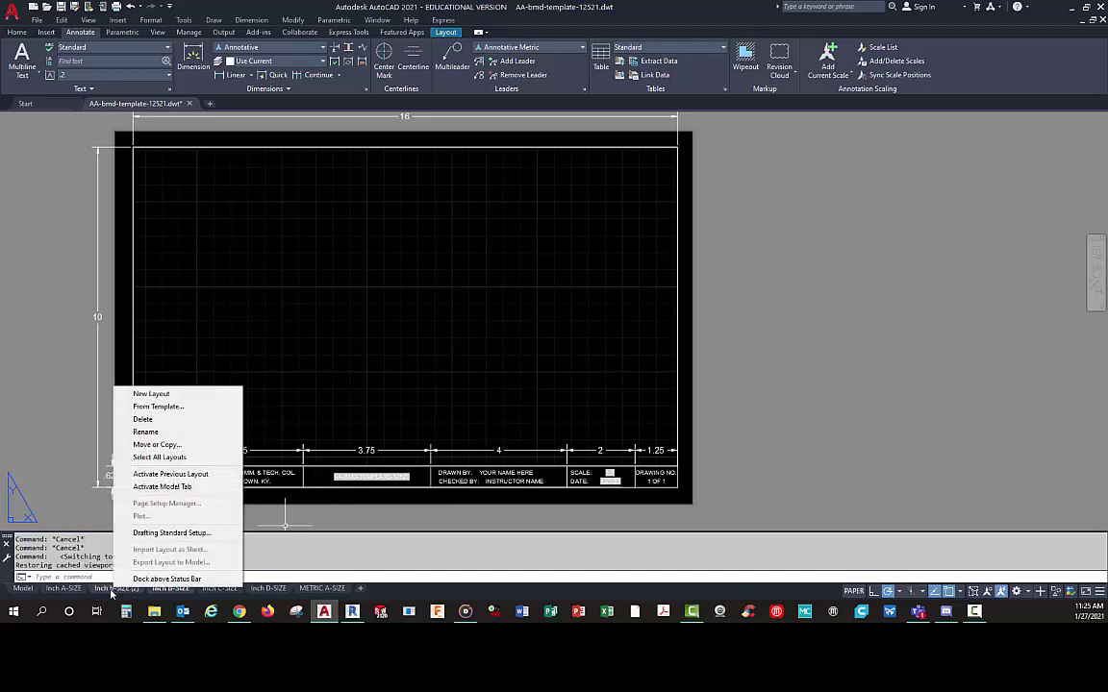
left_click(141, 420)
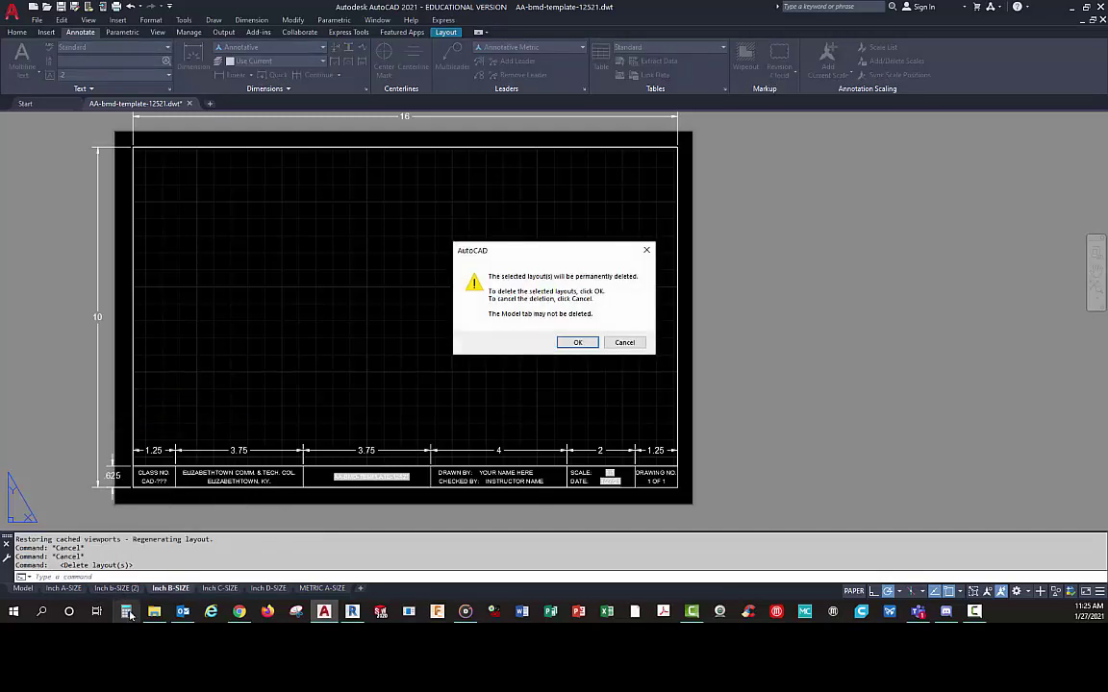
left_click(576, 342)
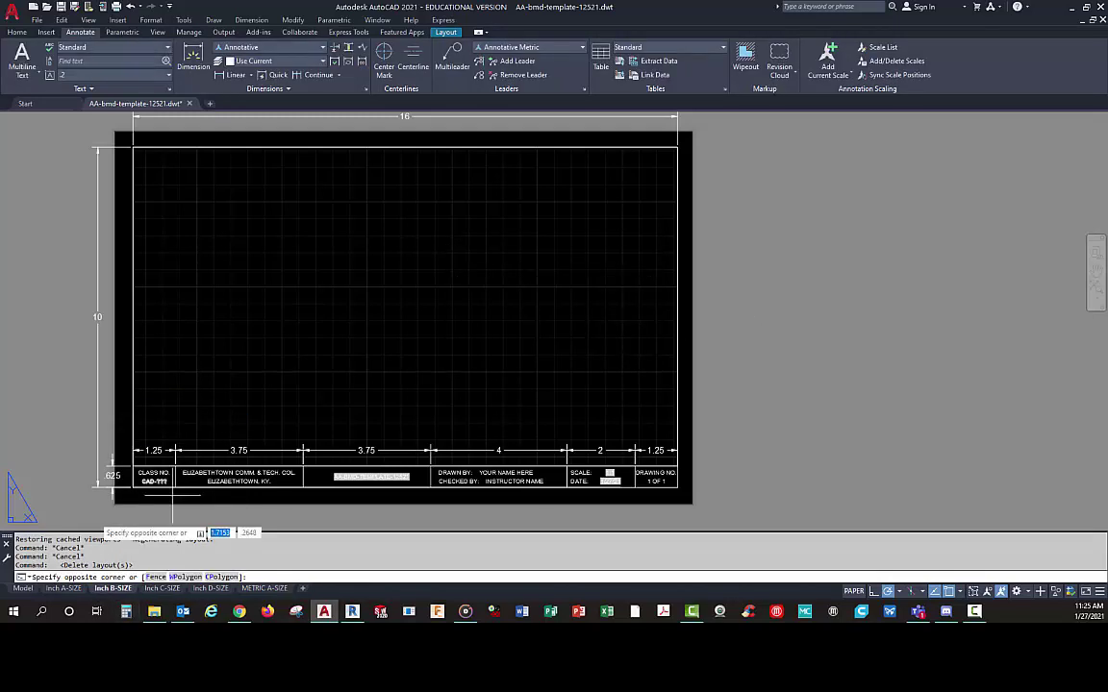
left_click(166, 416)
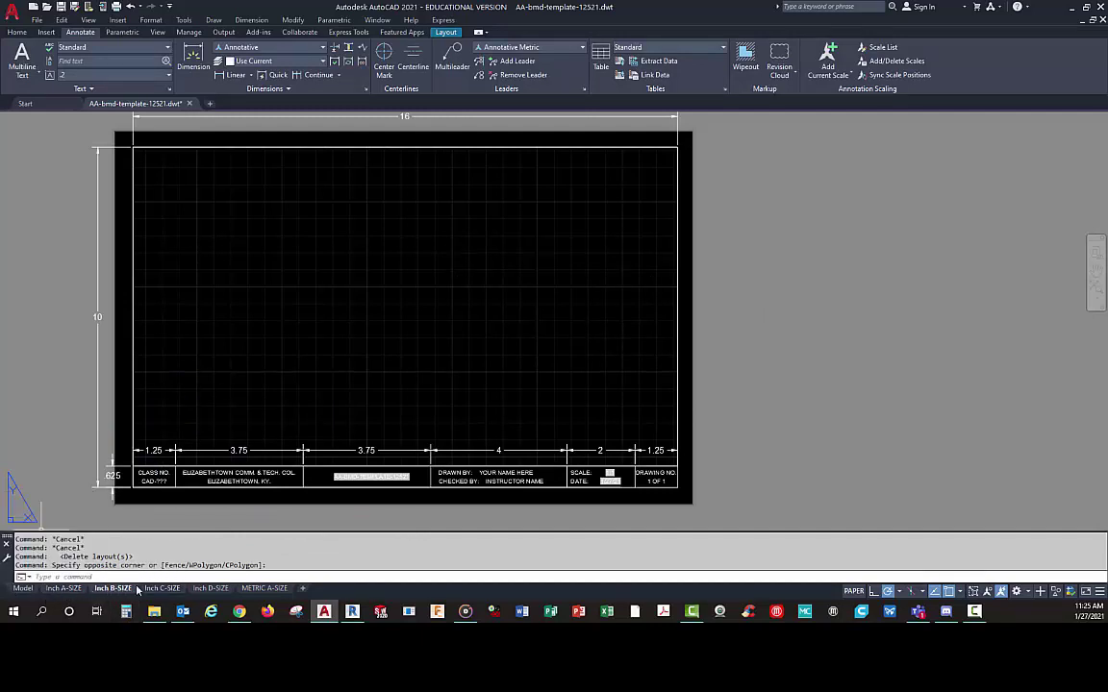
- Examine the border, viewport and title block dimensions on the Inch C-SIZE layout
left_click(161, 588)
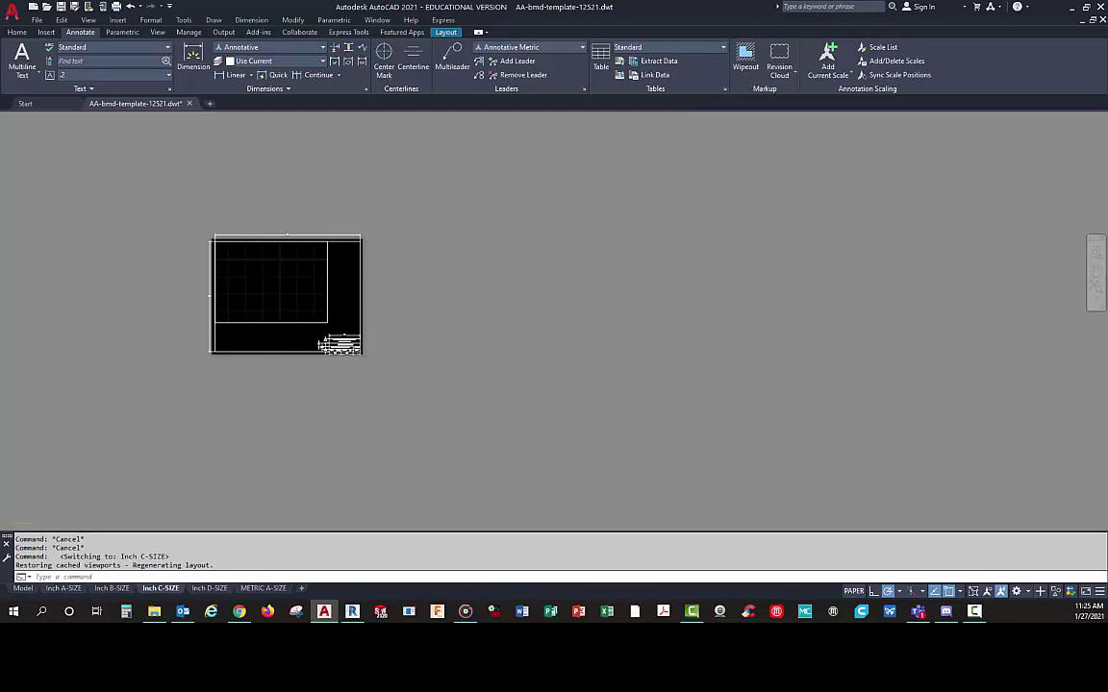
scroll(294, 335, "up", 2)
middle_click_drag(287, 321, 333, 366)
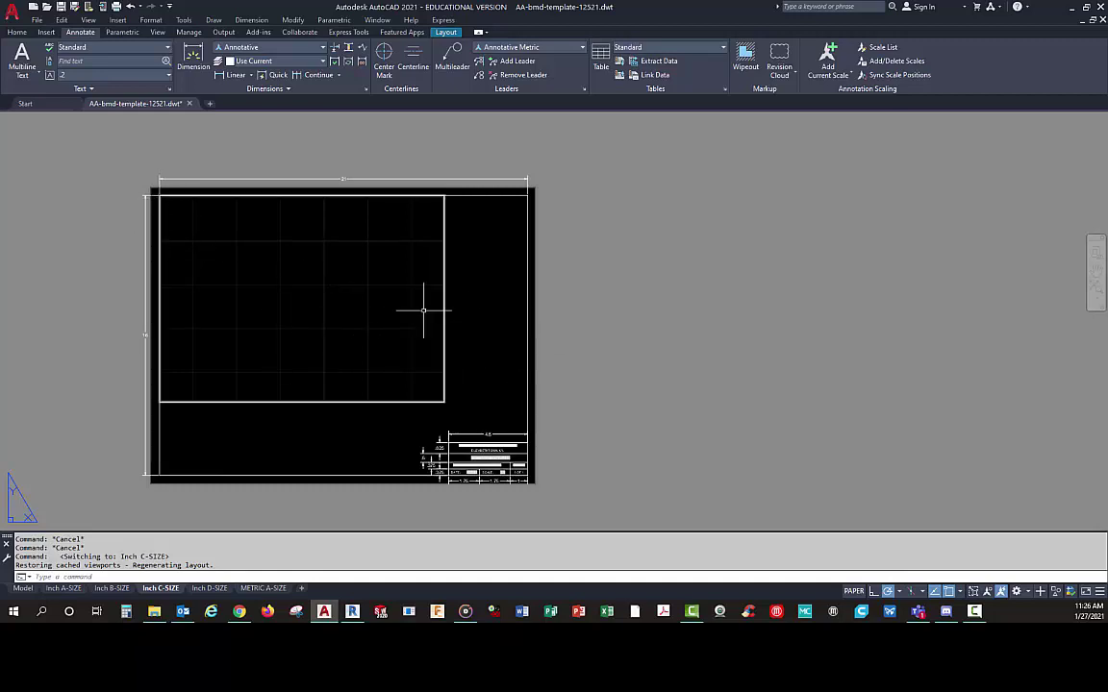
scroll(443, 438, "up", 6)
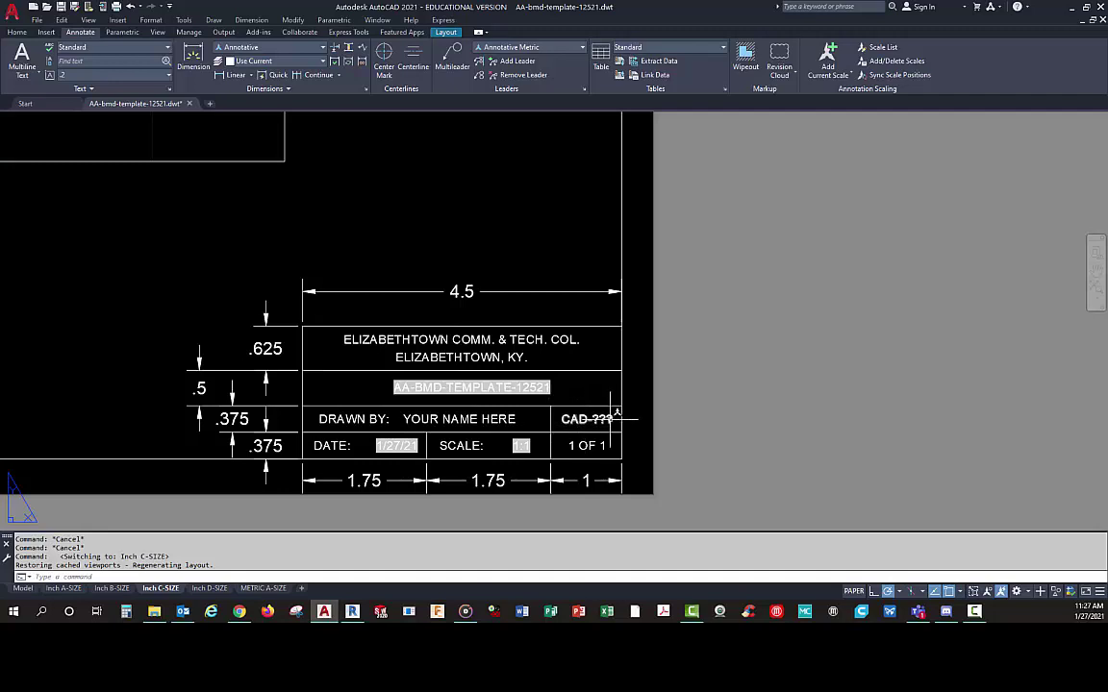
scroll(404, 394, "down", 2)
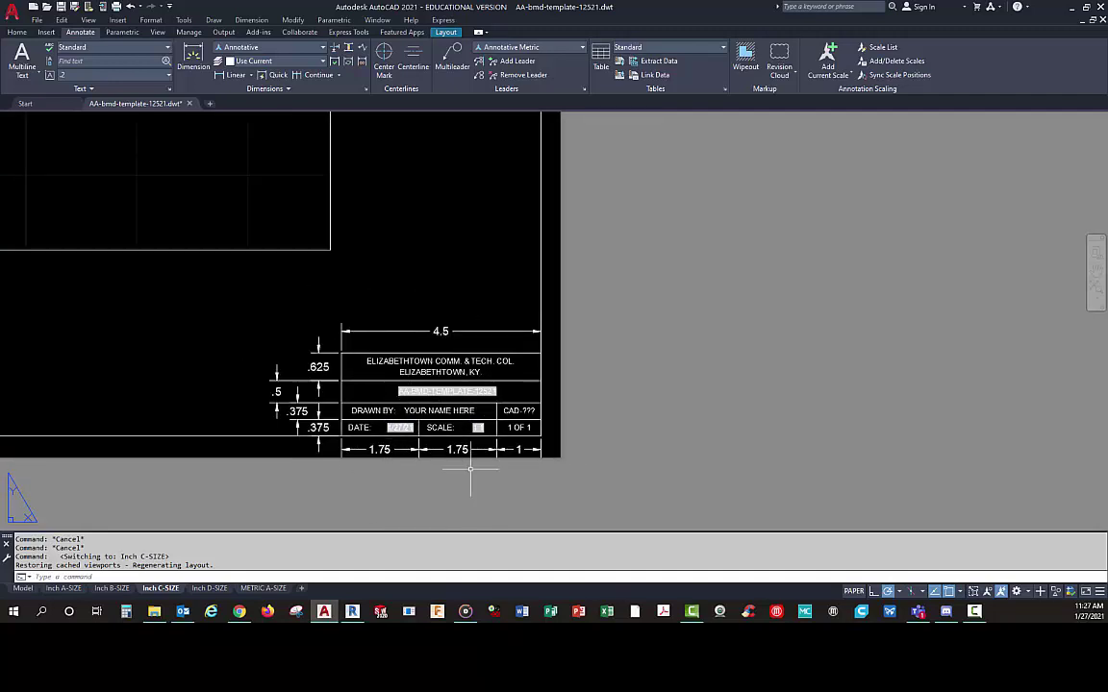
scroll(445, 486, "down", 3)
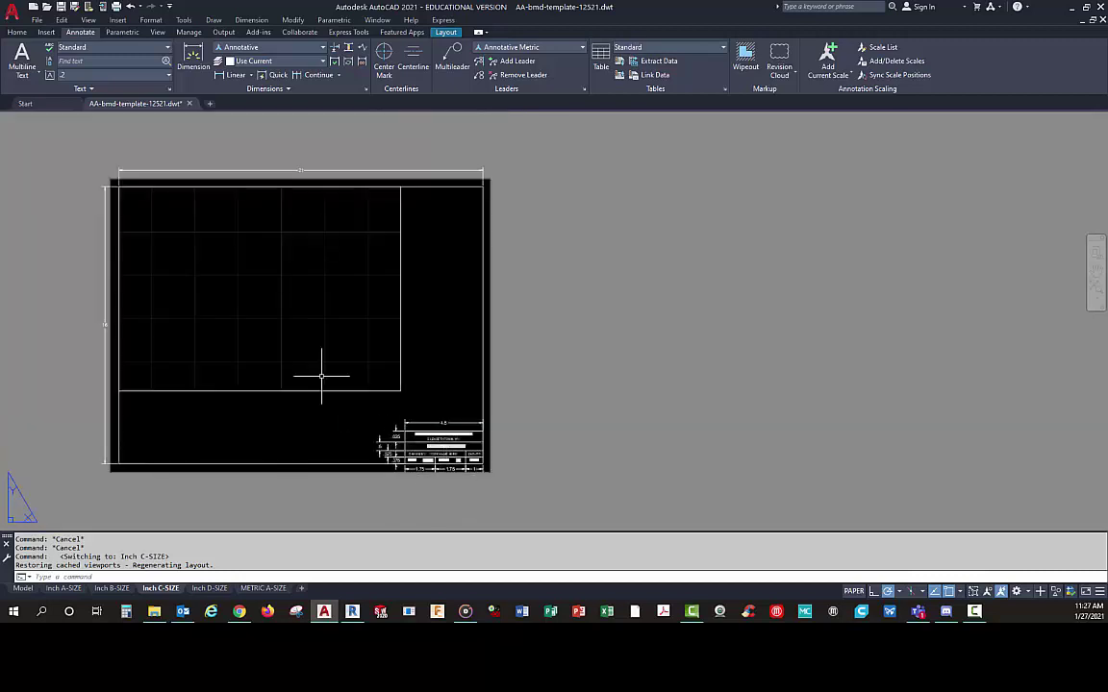
- Examine the border and title block on the Inch D-SIZE layout, and view the METRIC A-SIZE layout
middle_click_drag(321, 376, 415, 376)
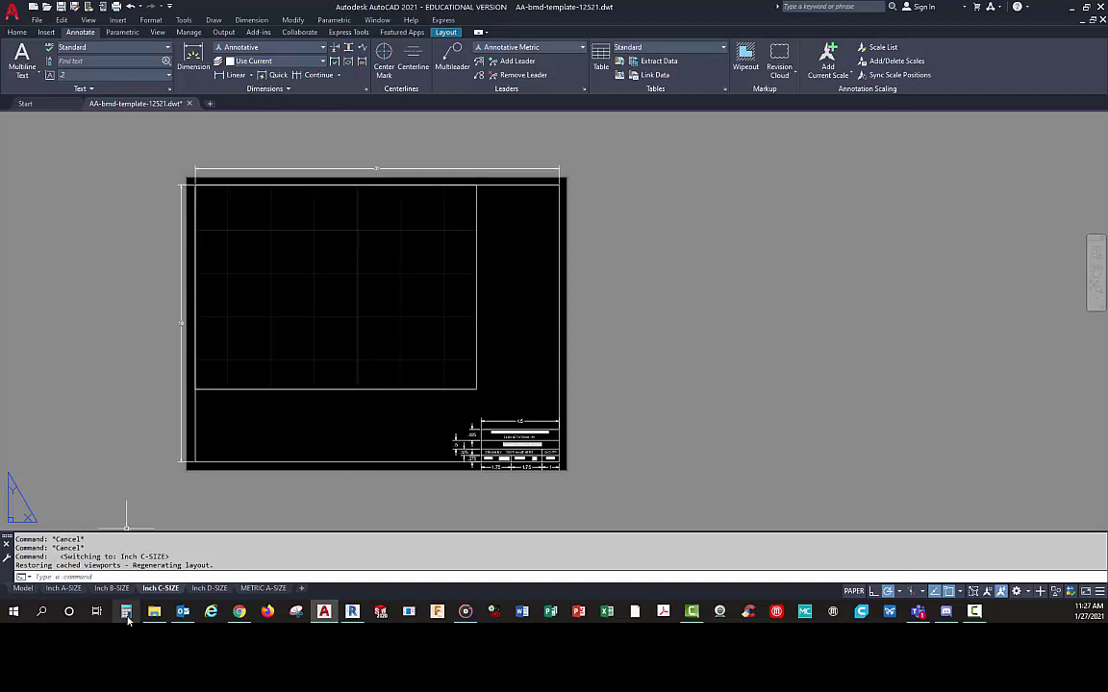
left_click(201, 591)
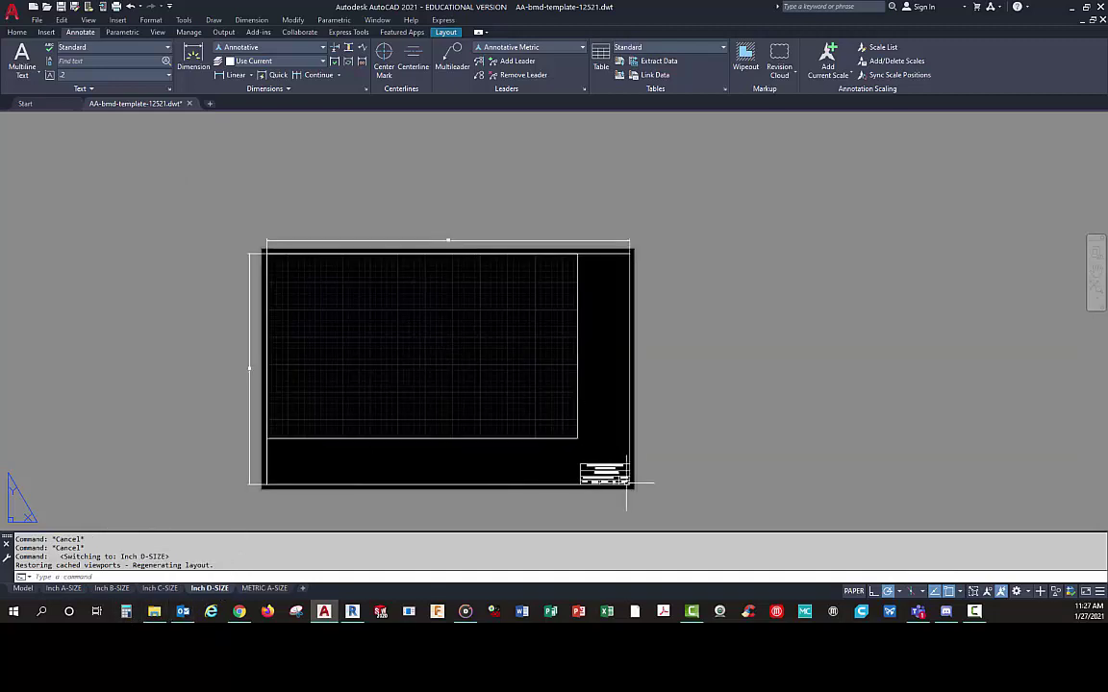
scroll(605, 476, "up", 2)
middle_click_drag(359, 365, 369, 381)
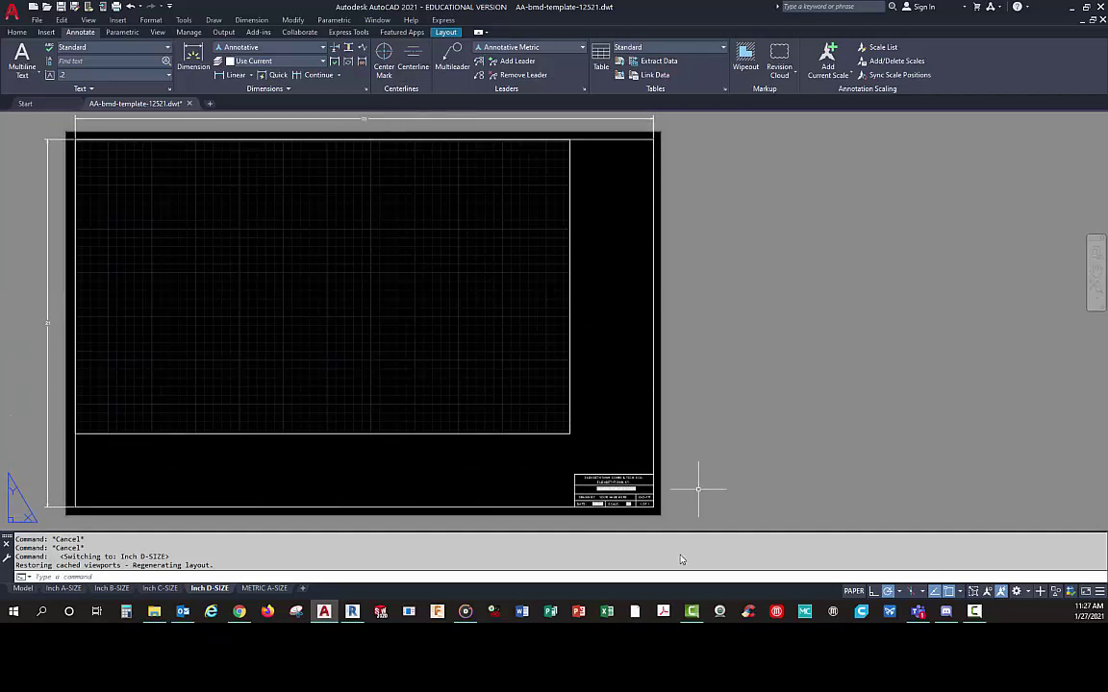
scroll(635, 516, "up", 6)
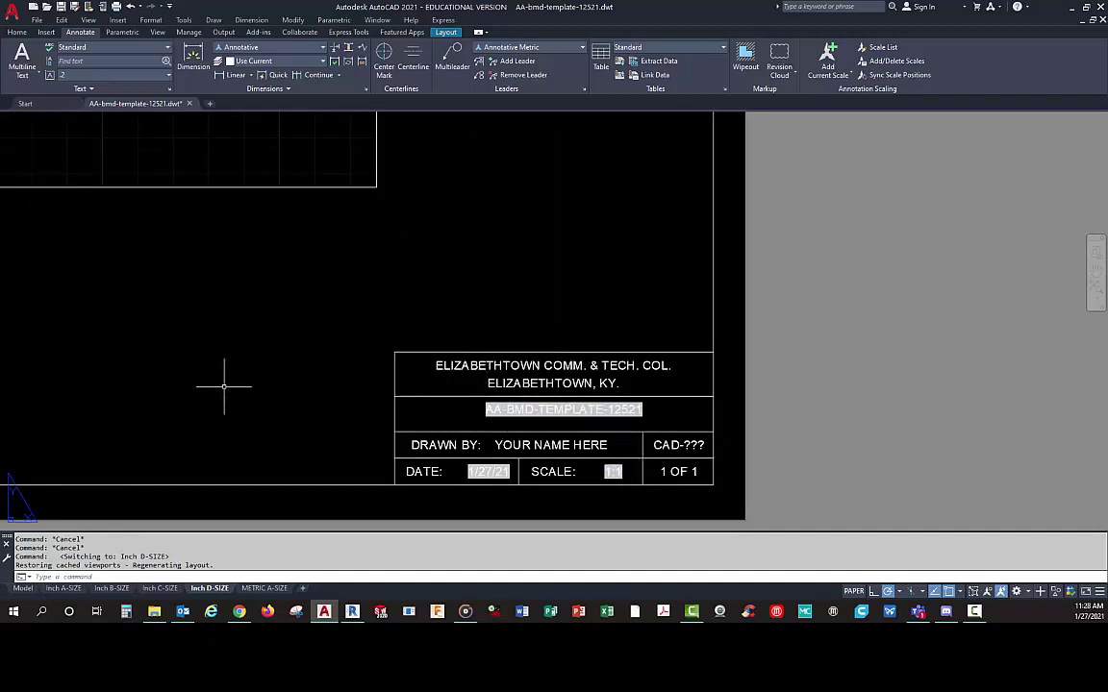
scroll(222, 387, "down", 6)
scroll(222, 385, "down", 2)
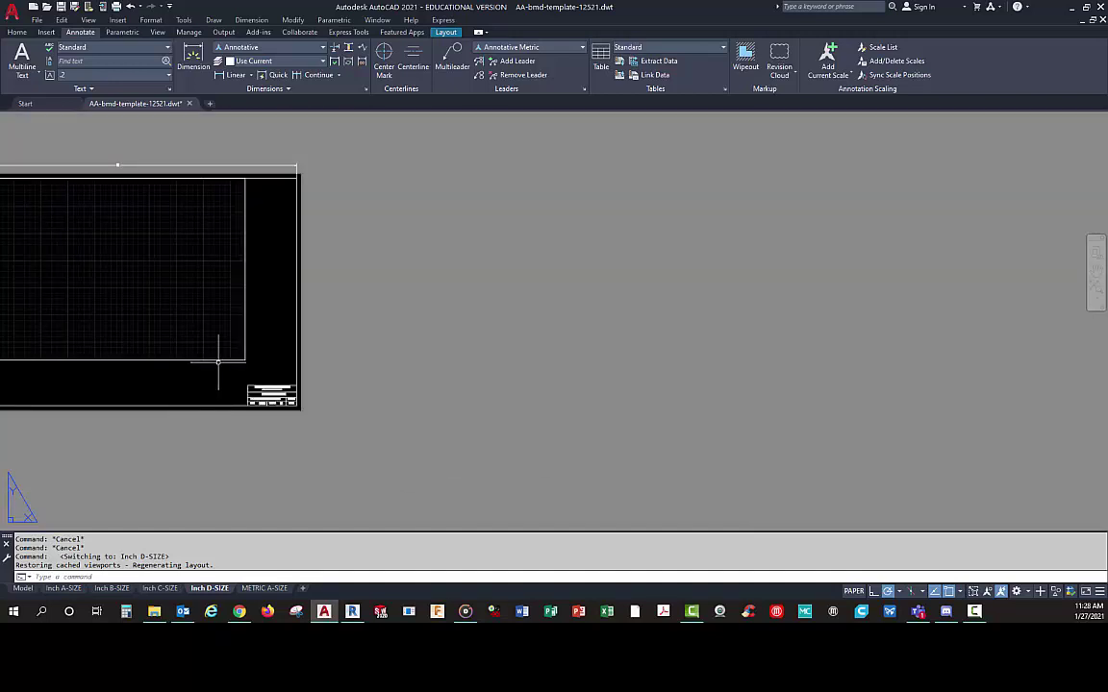
scroll(327, 378, "down", 3)
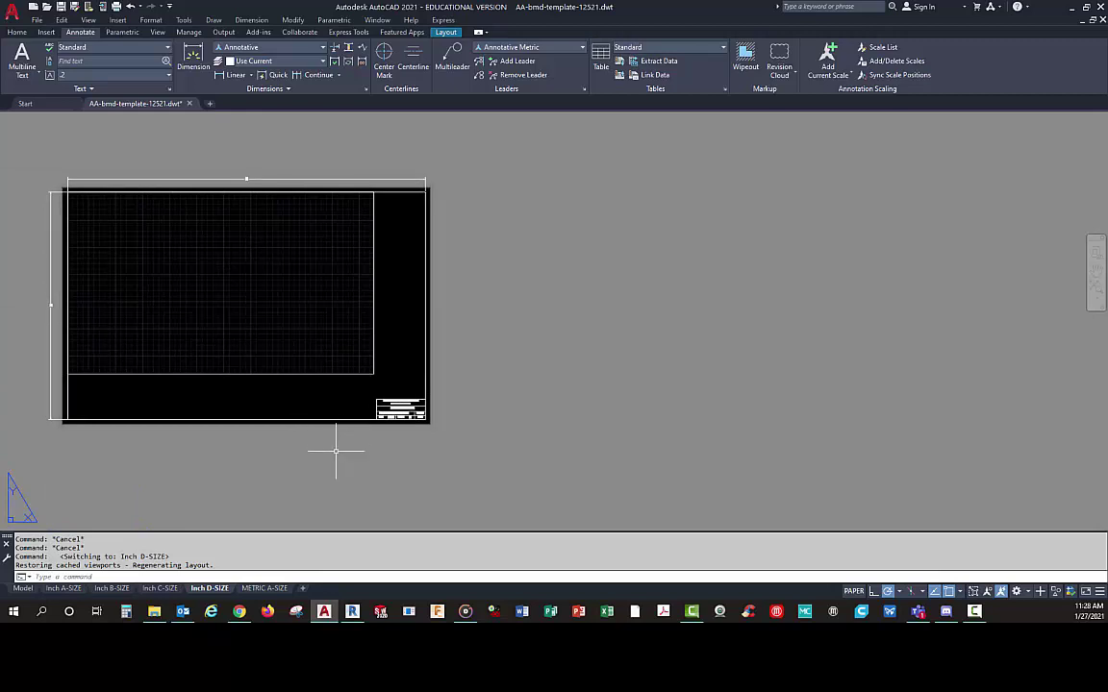
left_click(263, 589)
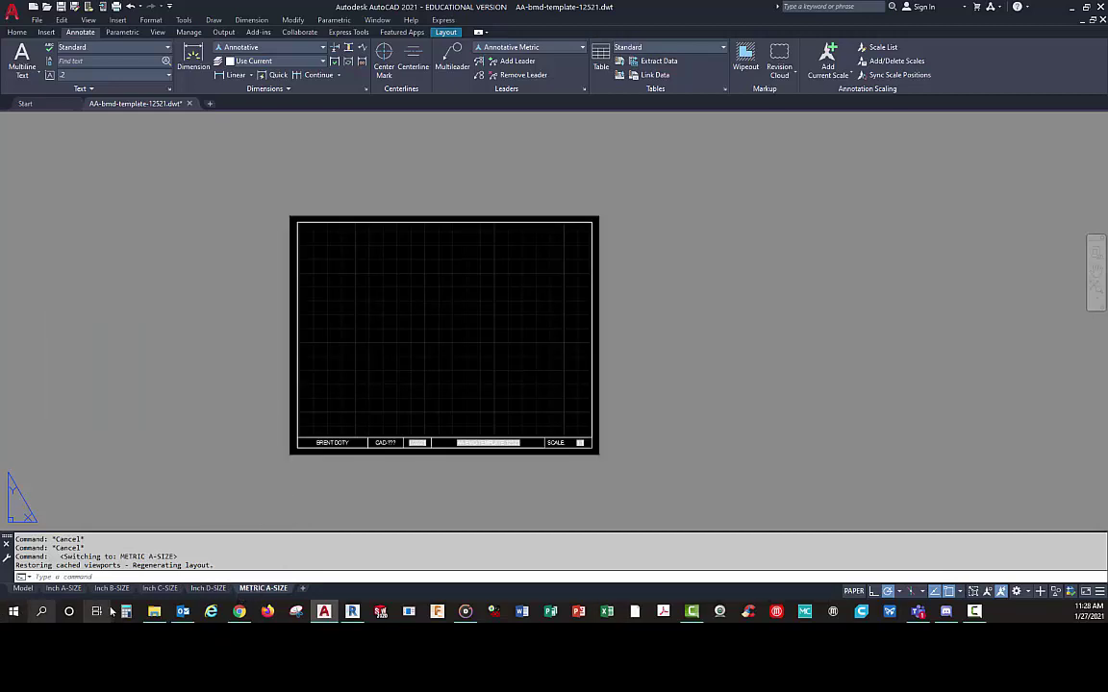
- Create a copy of the Inch B-SIZE layout and place it before the Inch C-SIZE layout
mouse_move(109, 593)
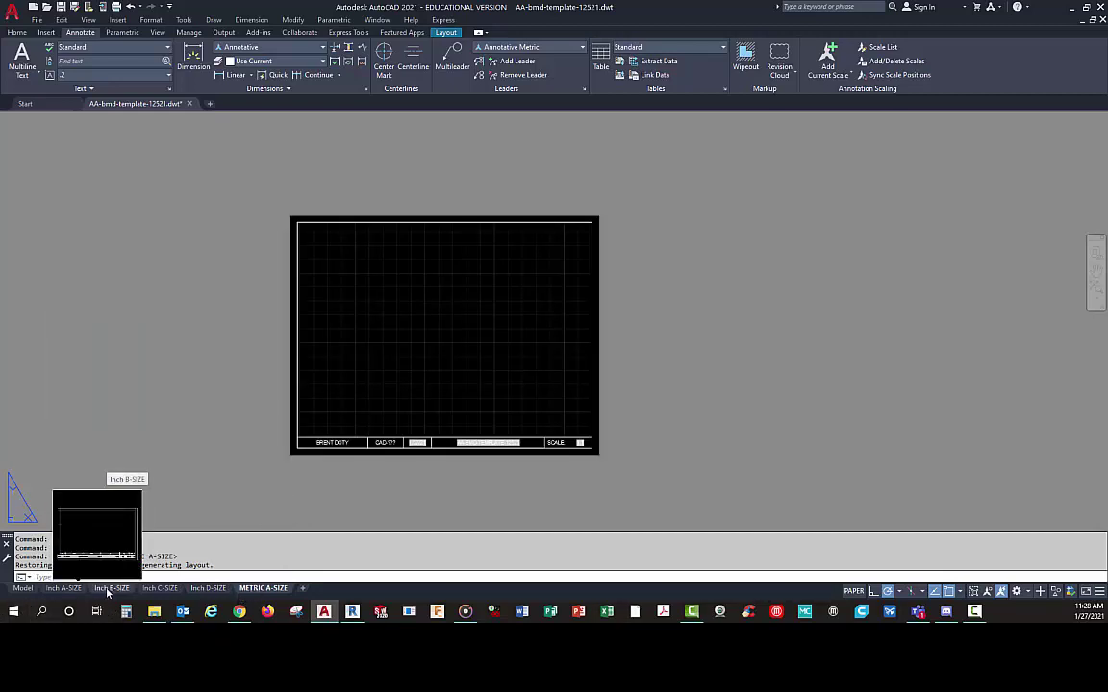
left_click(111, 588)
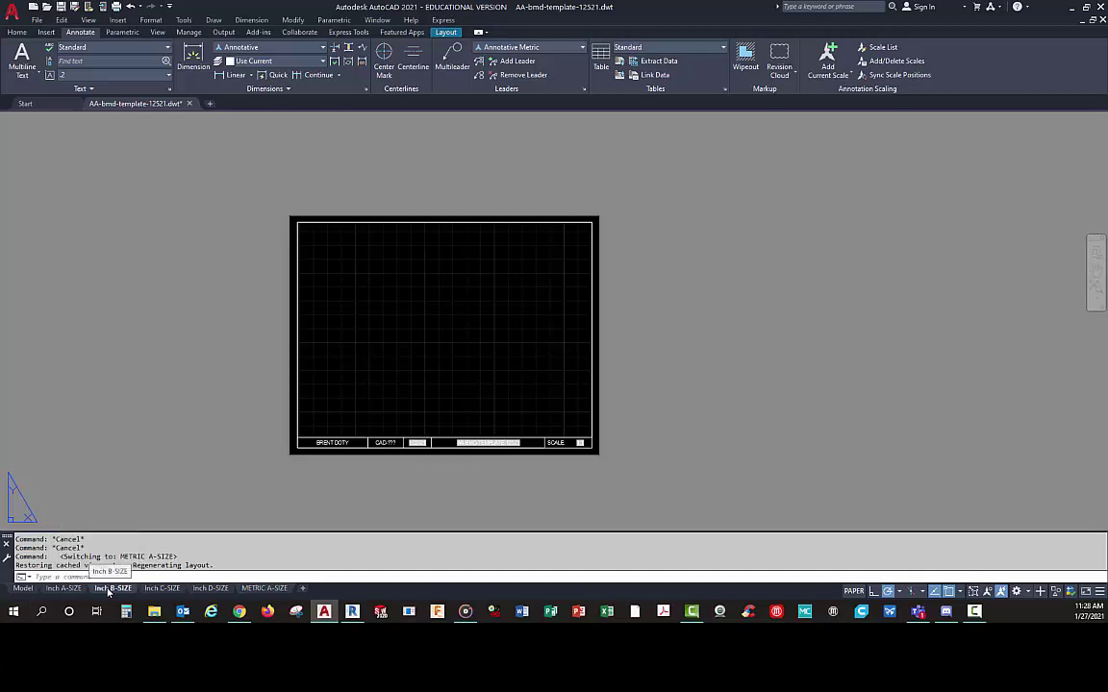
right_click(108, 590)
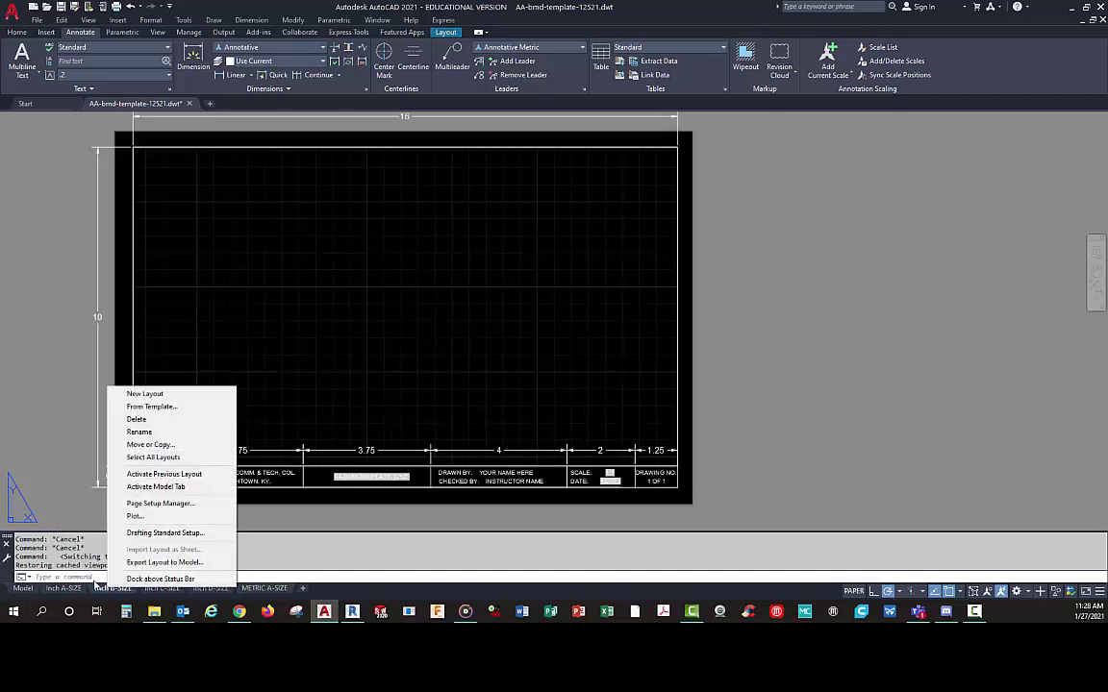
left_click(150, 444)
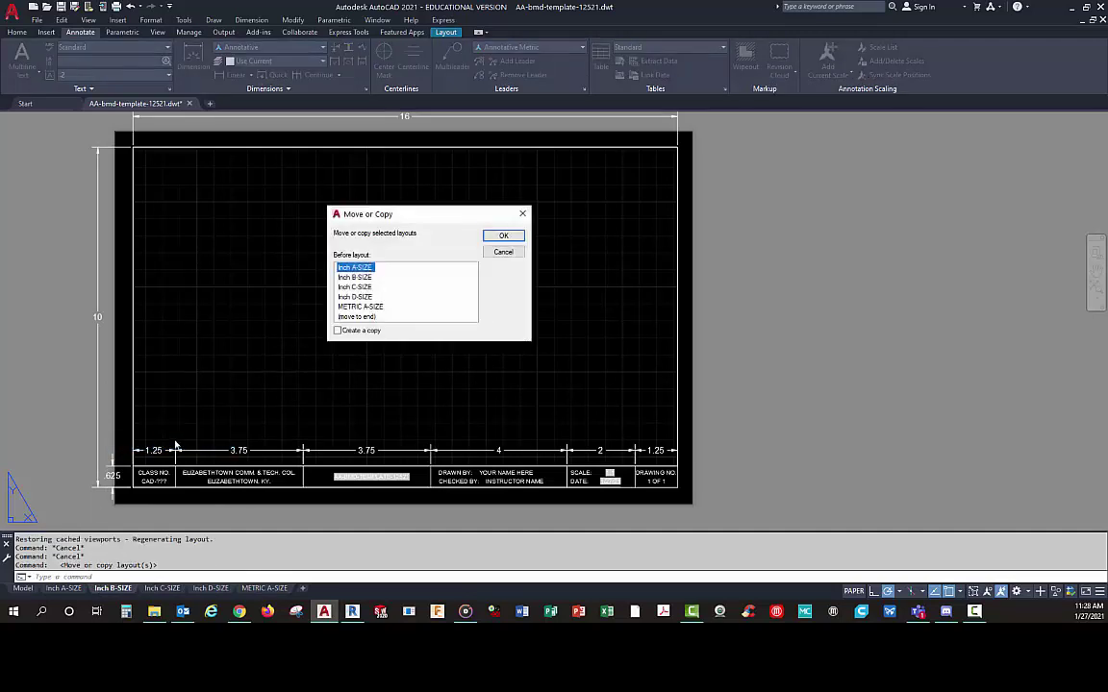
left_click(353, 287)
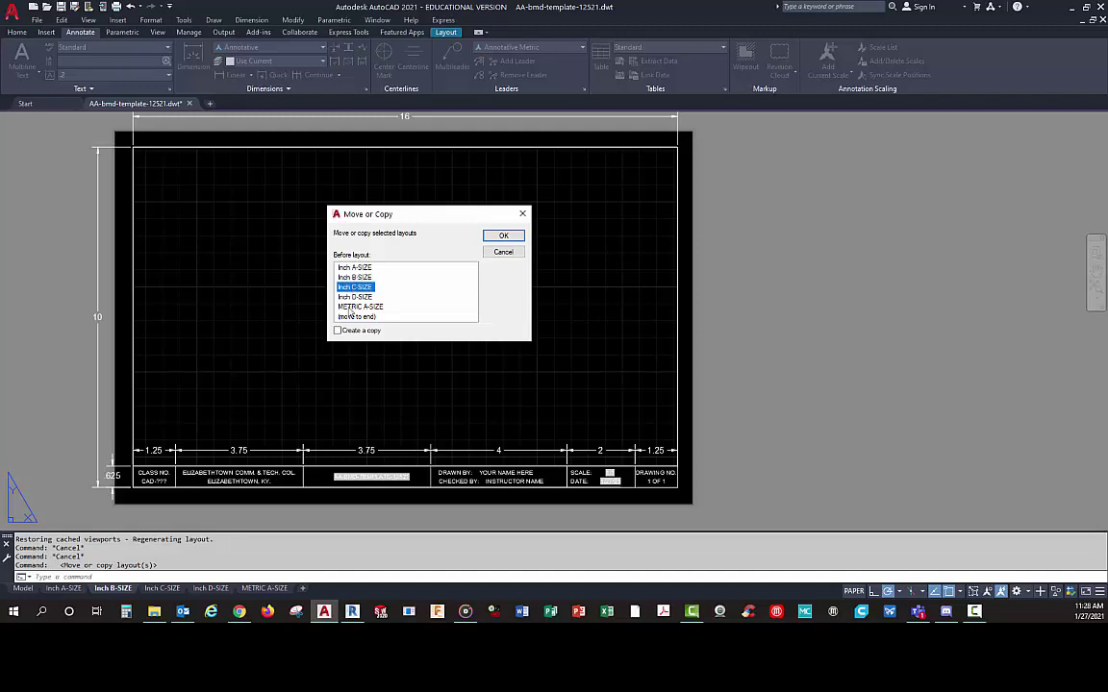
left_click(337, 332)
left_click(502, 236)
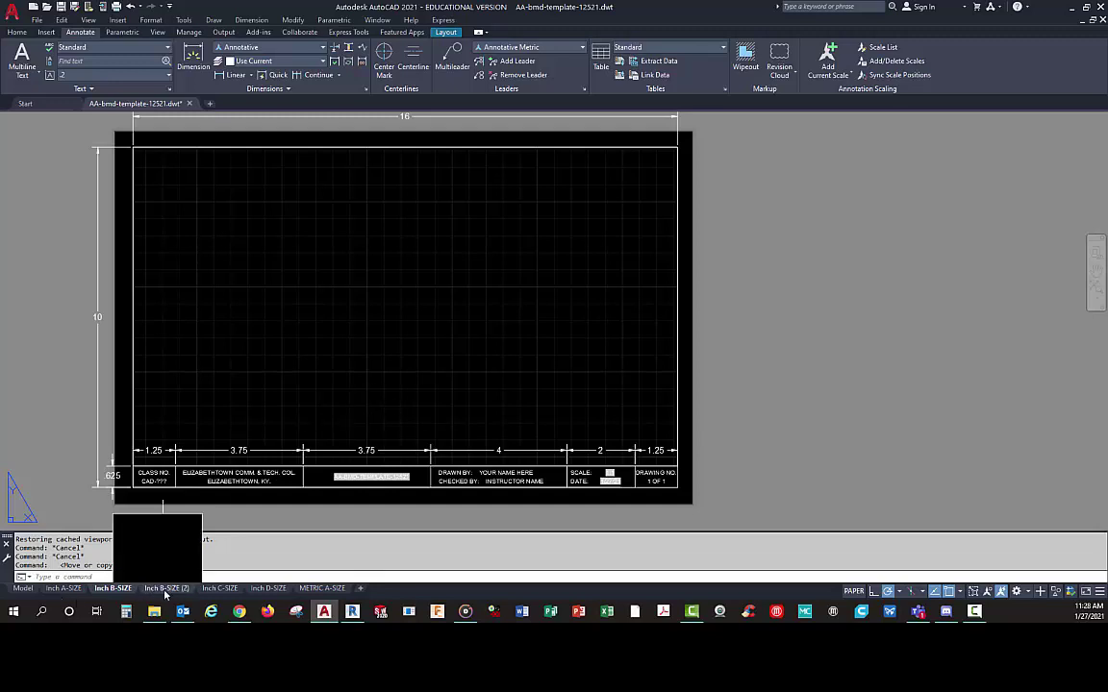
- Switch to the copied Inch B-SIZE (2) layout and rename it as METRIC B-SIZE
right_click(163, 590)
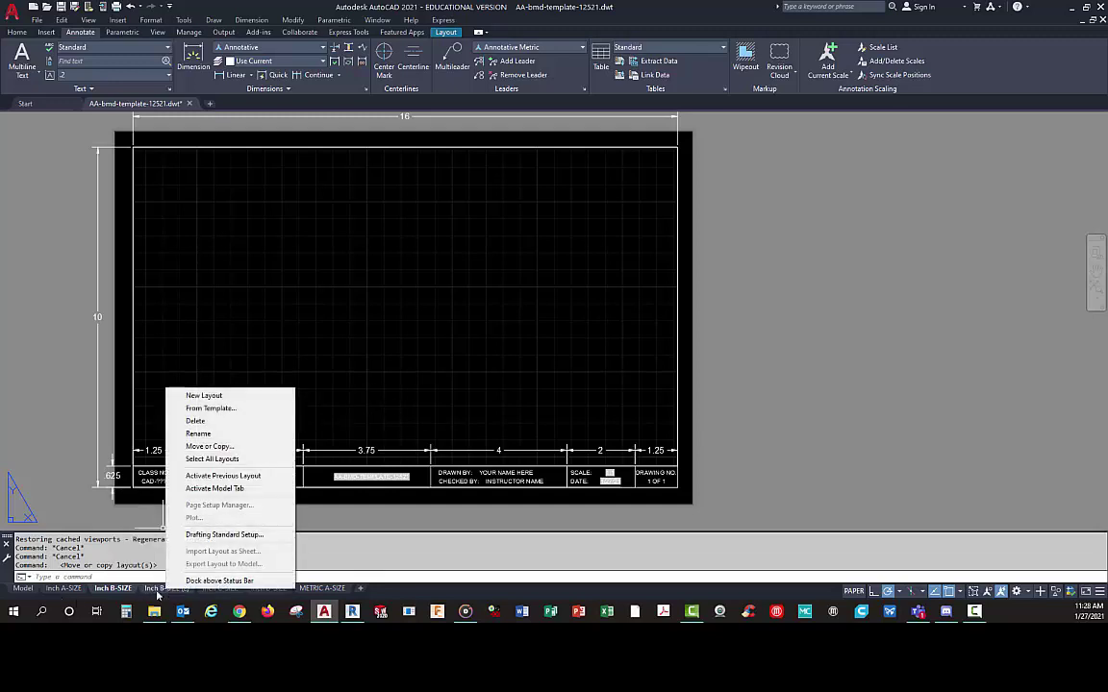
left_click(161, 590)
right_click(161, 589)
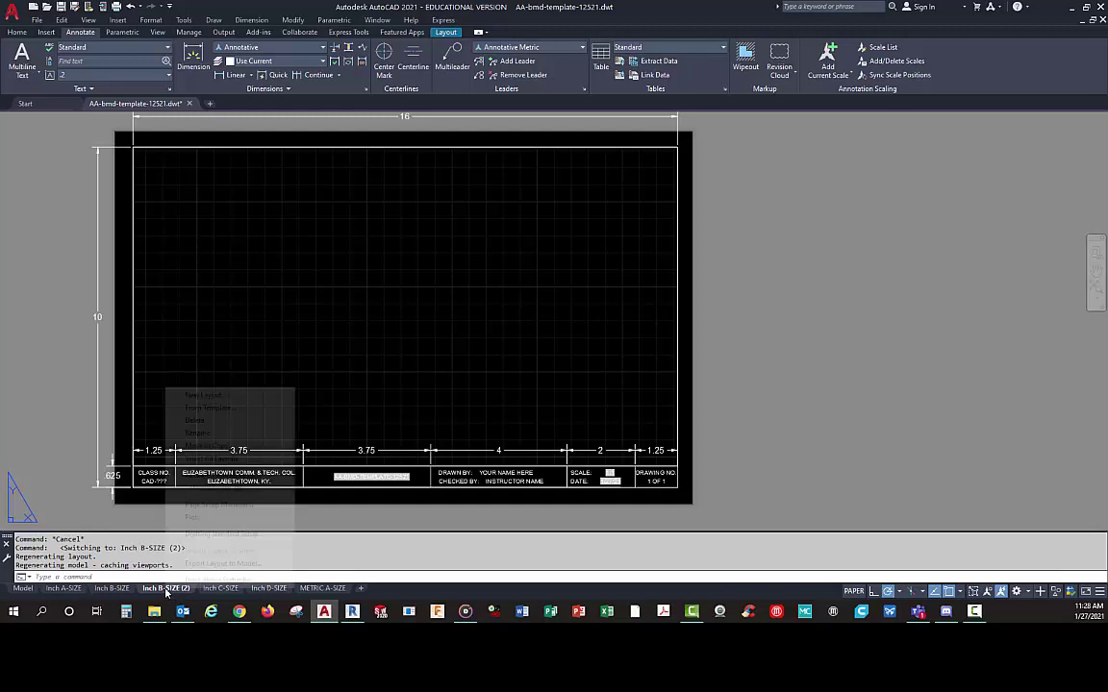
left_click(197, 433)
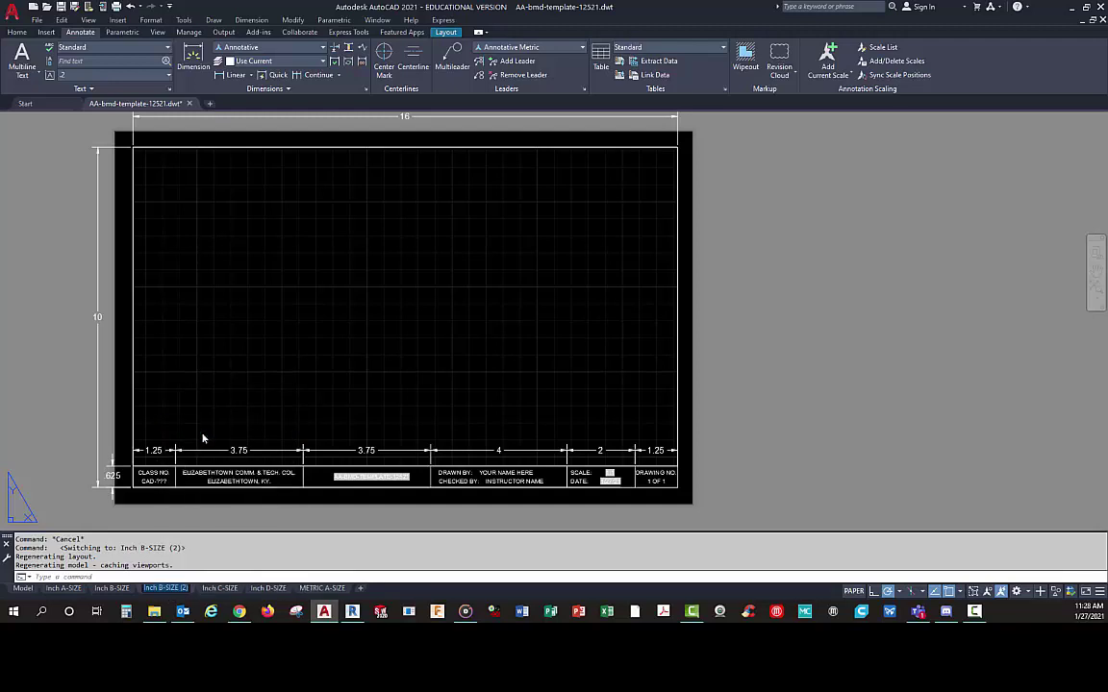
key("Home")
key("Delete")
key("Delete")
key("Delete")
key("Delete")
key("Delete")
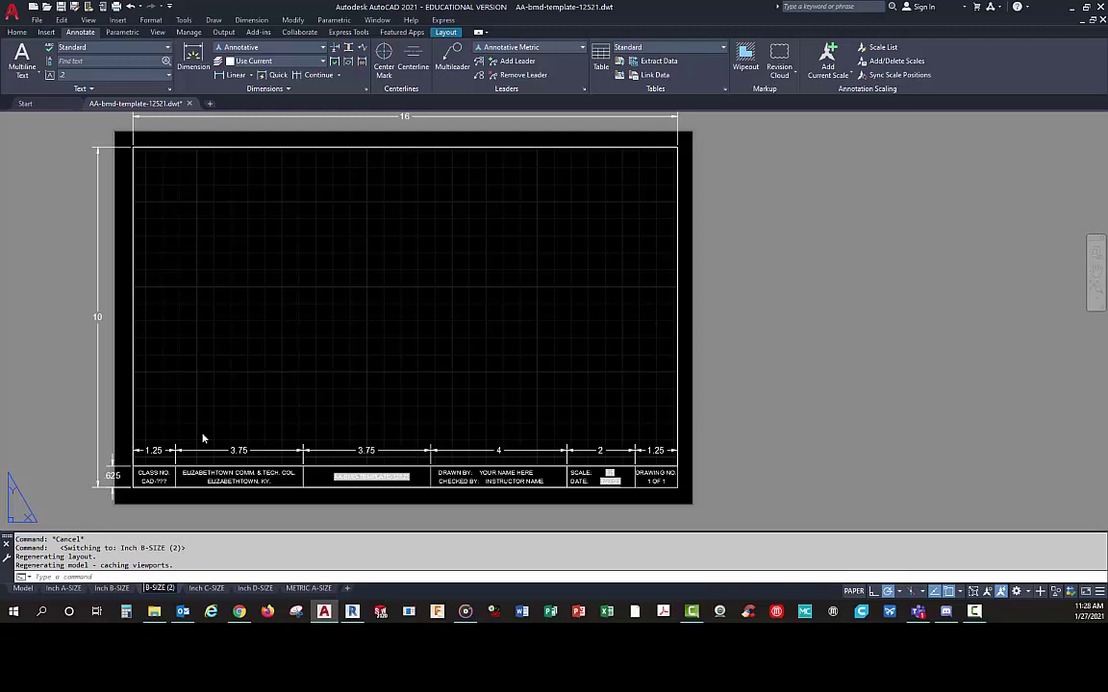
type("METRIC")
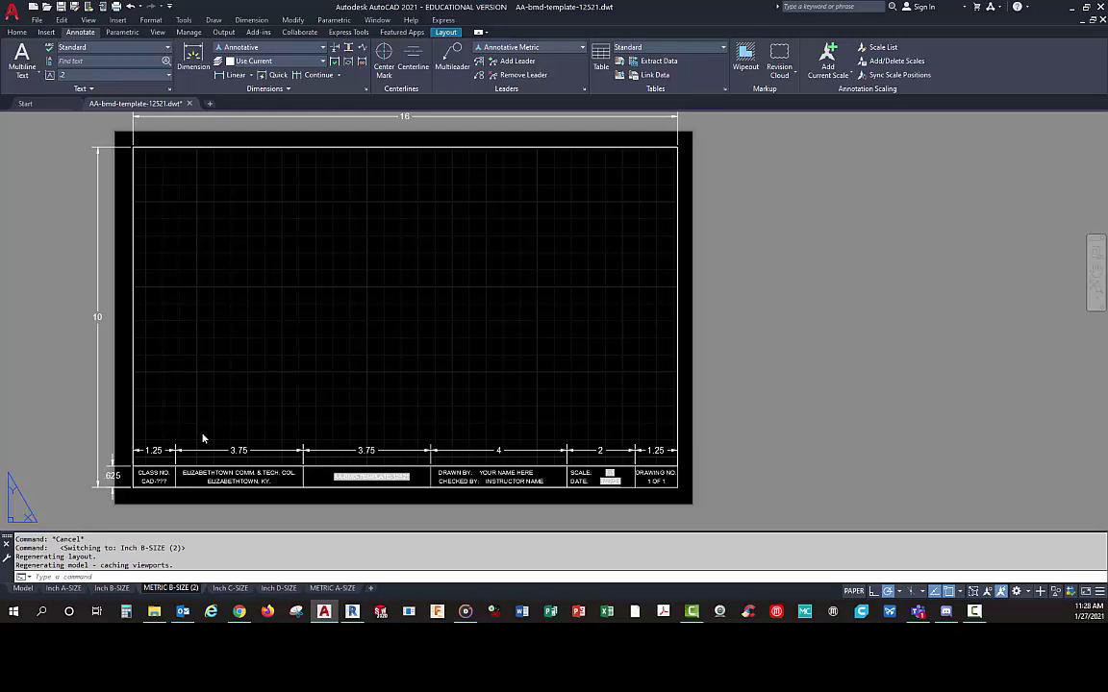
key("End")
key("BackSpace")
key("BackSpace")
key("BackSpace")
key("BackSpace")
key("Return")
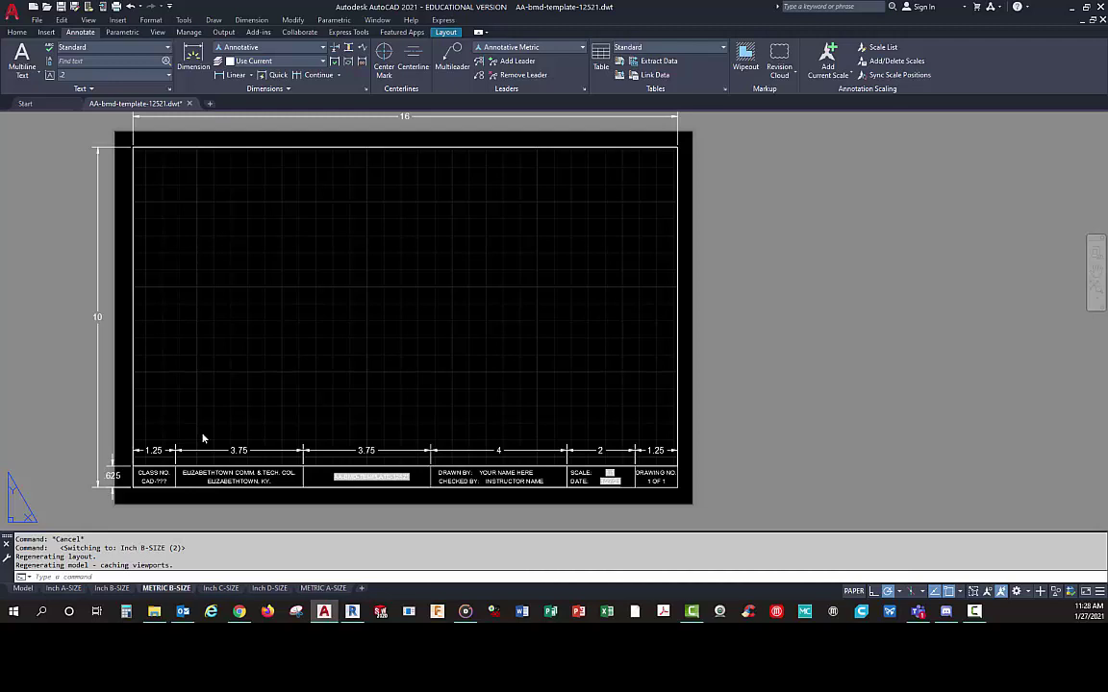
- Modify the METRIC B-SIZE page setup to use millimetres as plot units with a 1:1 plot scale
right_click(167, 590)
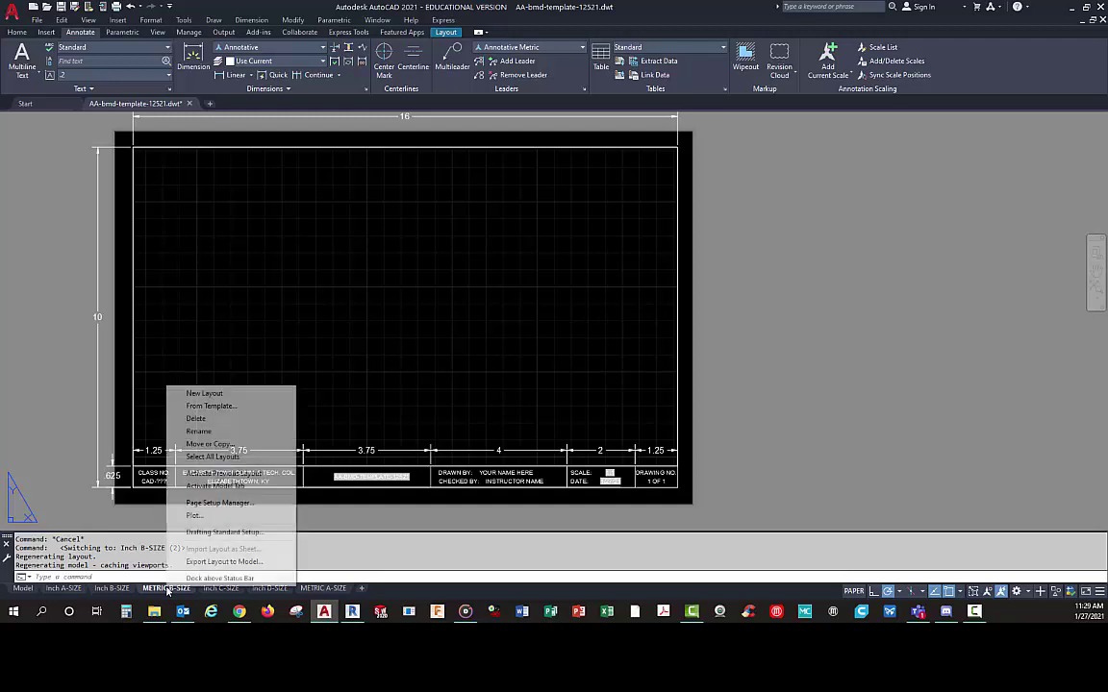
left_click(222, 502)
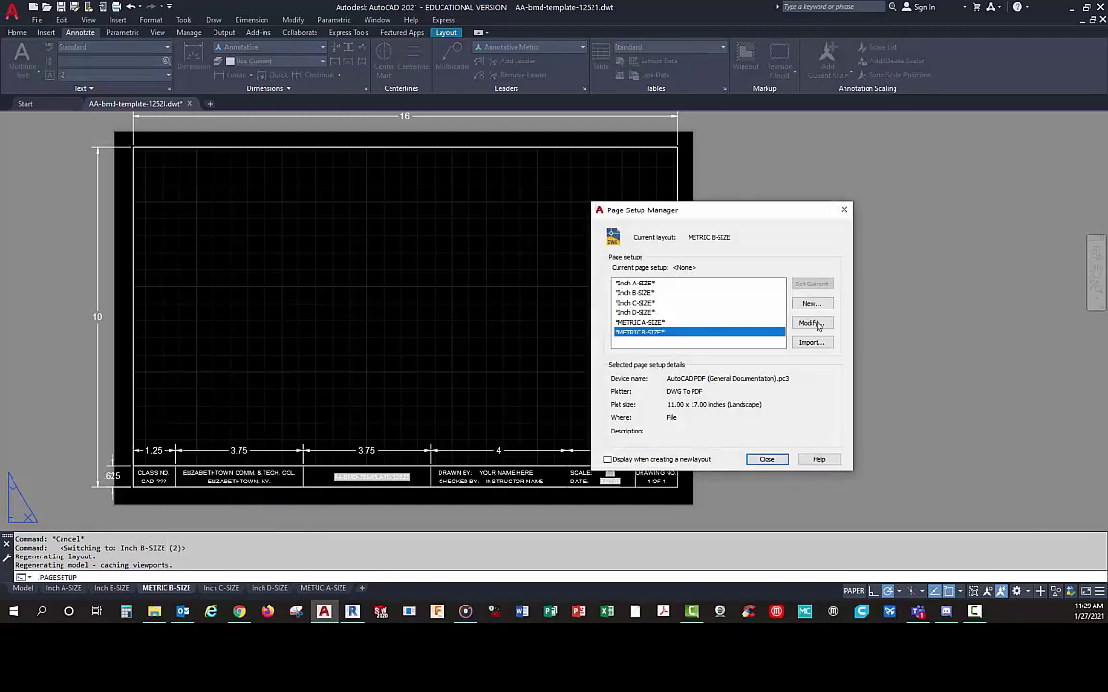
left_click(811, 323)
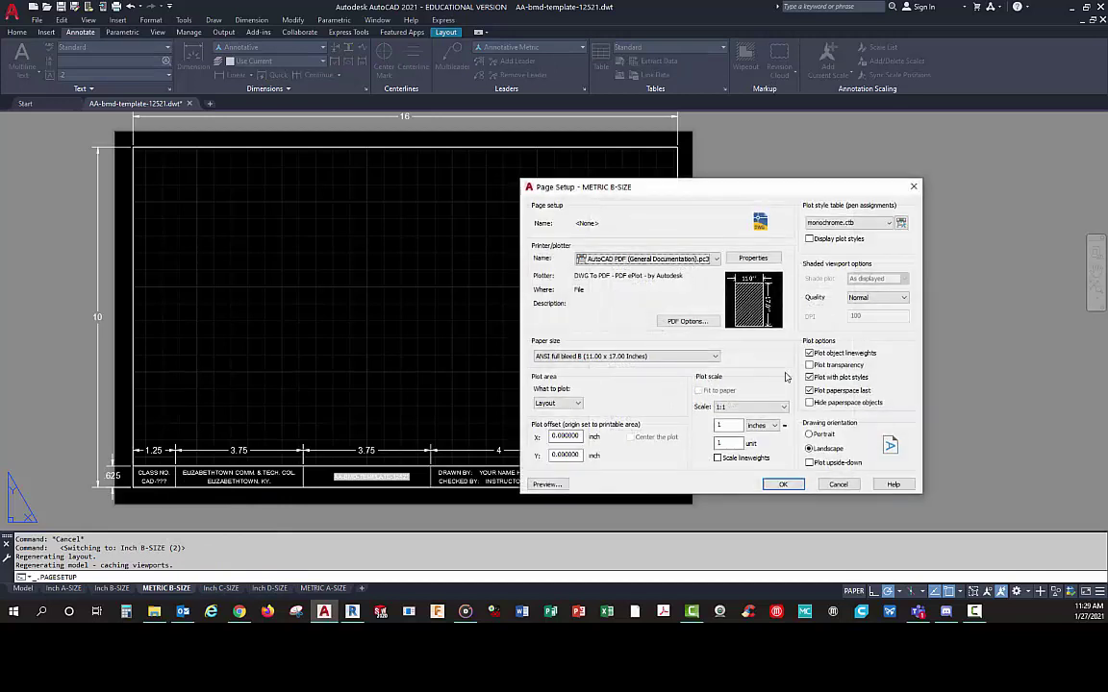
left_click(769, 425)
left_click(753, 445)
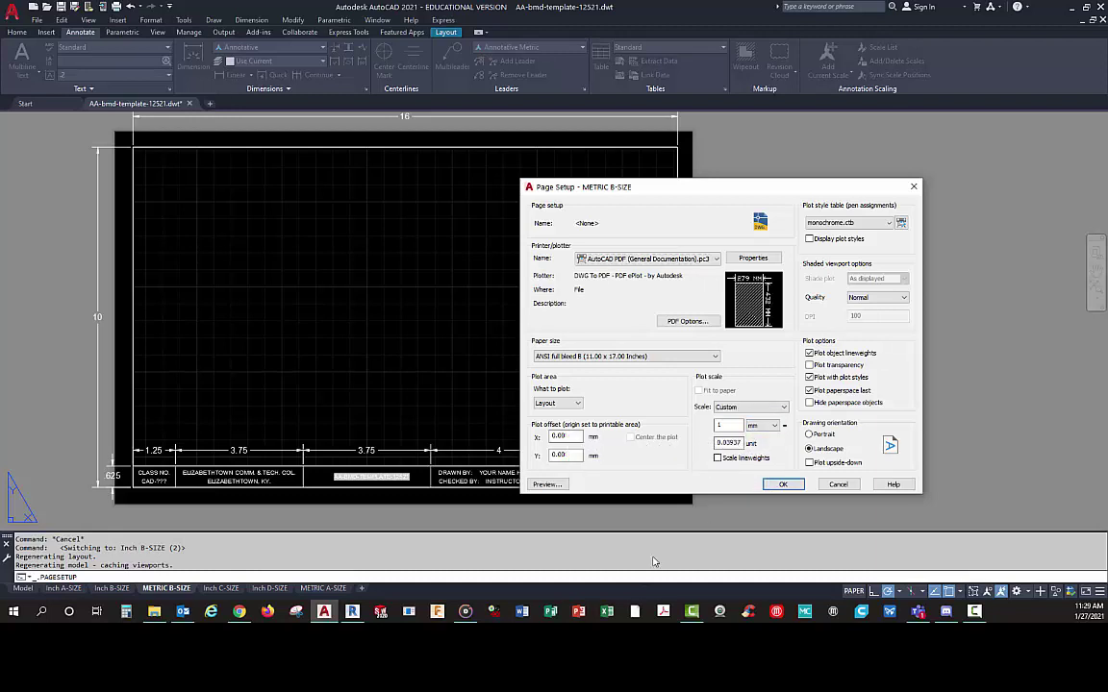
left_click(737, 409)
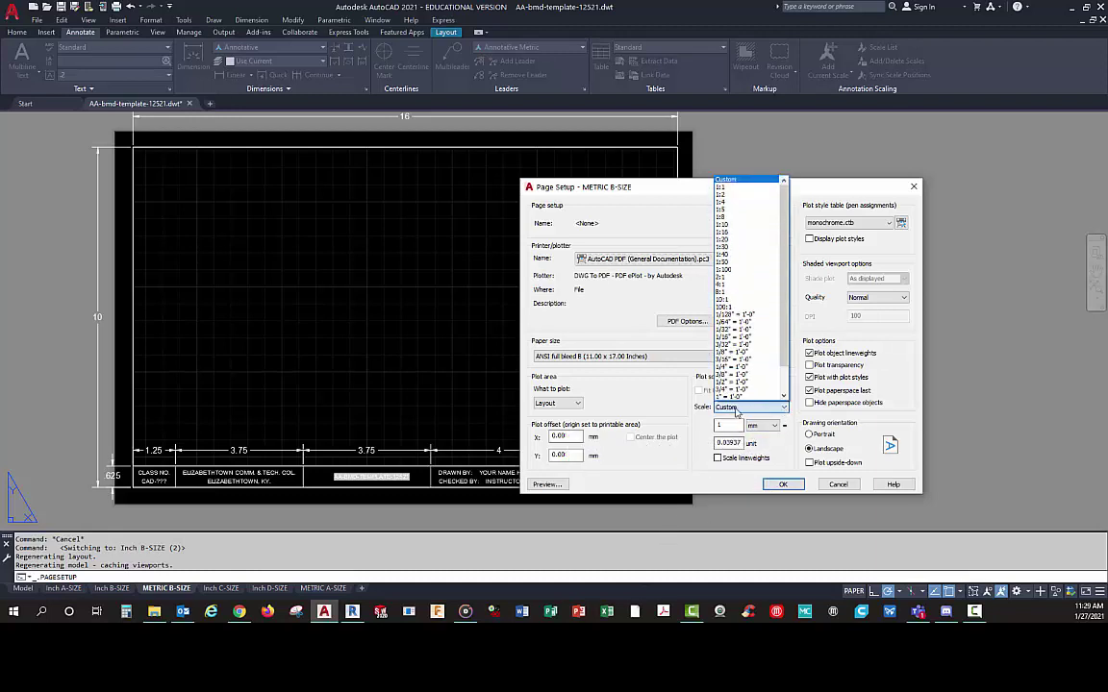
left_click(725, 187)
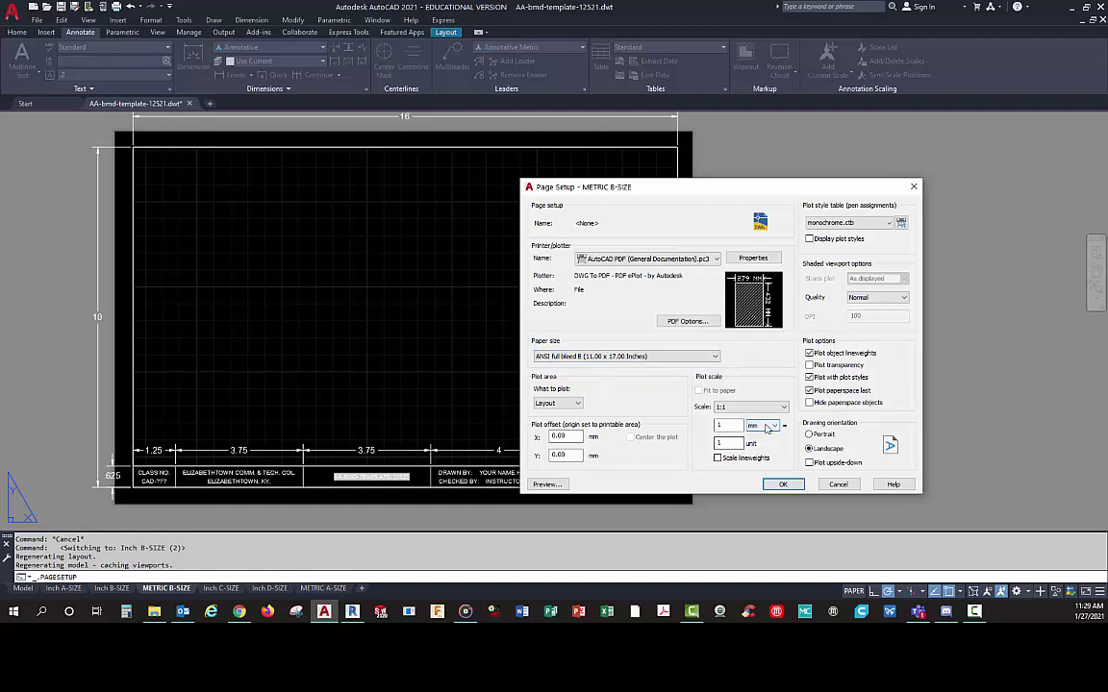
left_click(780, 485)
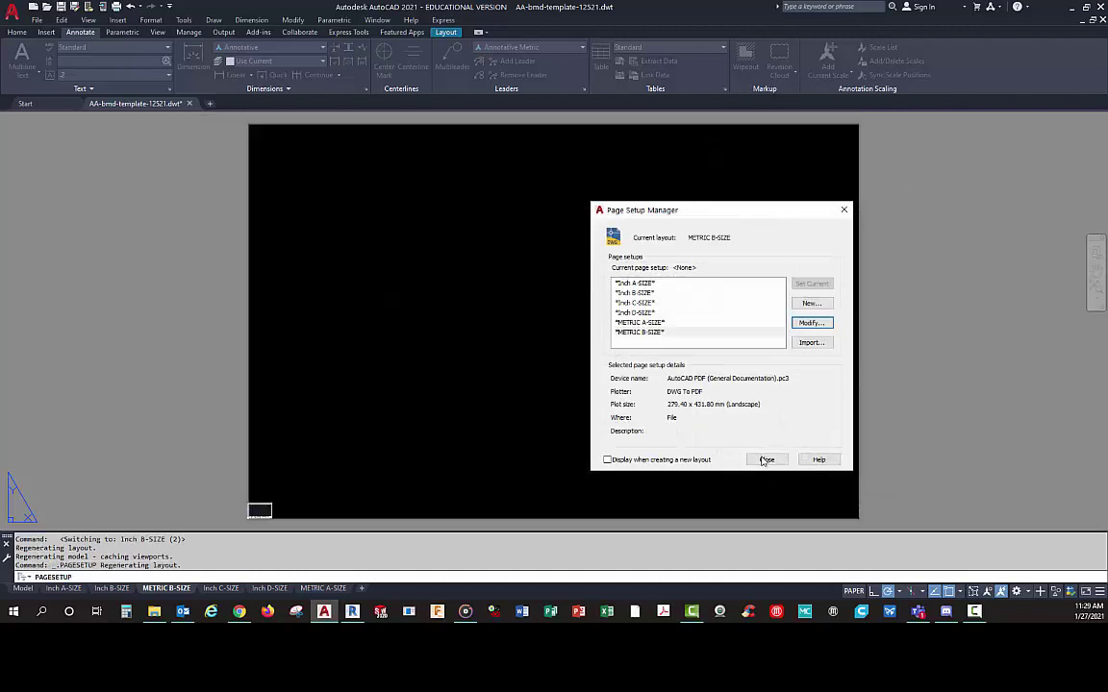
left_click(766, 460)
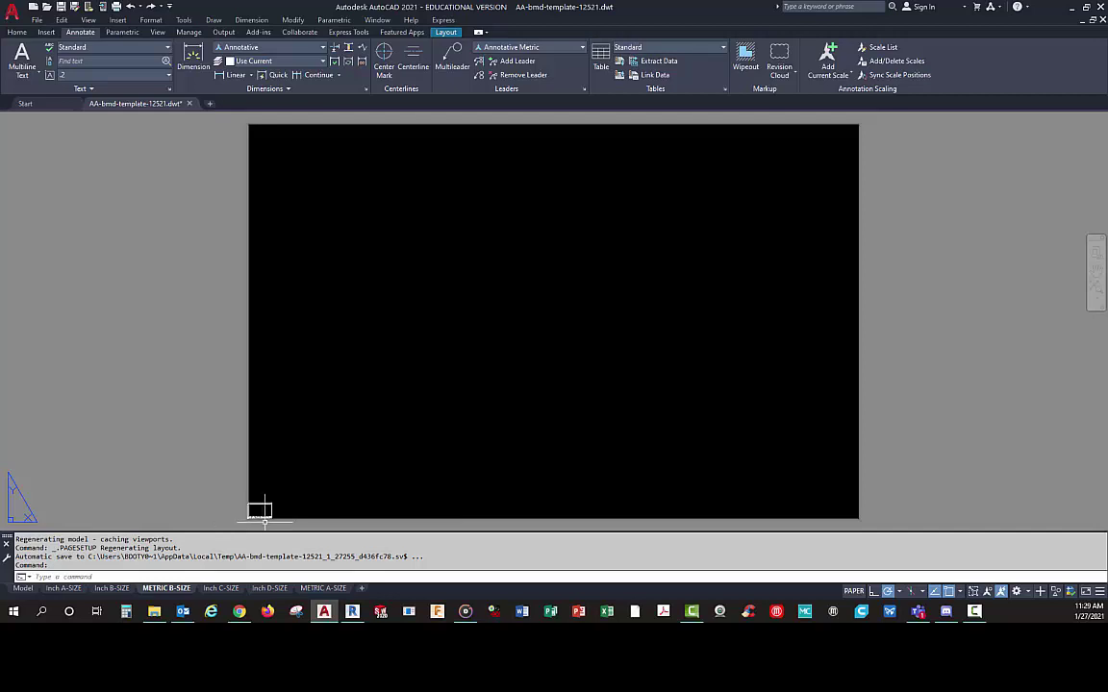
- Scale the entire border, viewport, title block and dimensions by 25.4 from base point 0,0
type("sc")
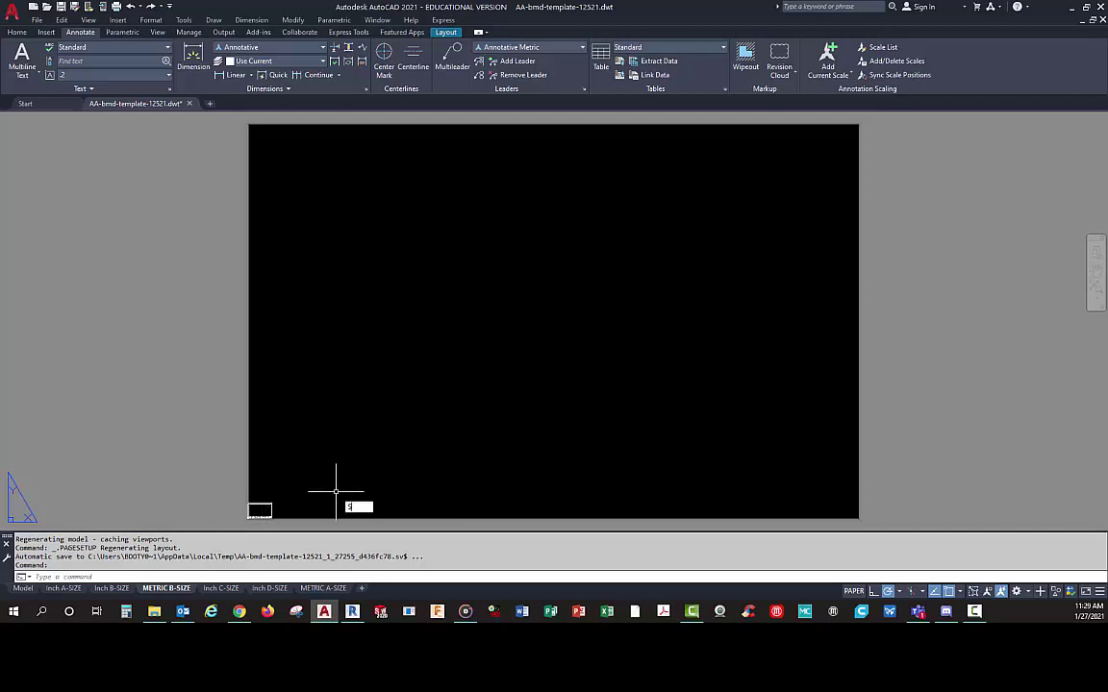
key("Return")
left_click(212, 473)
left_click(298, 526)
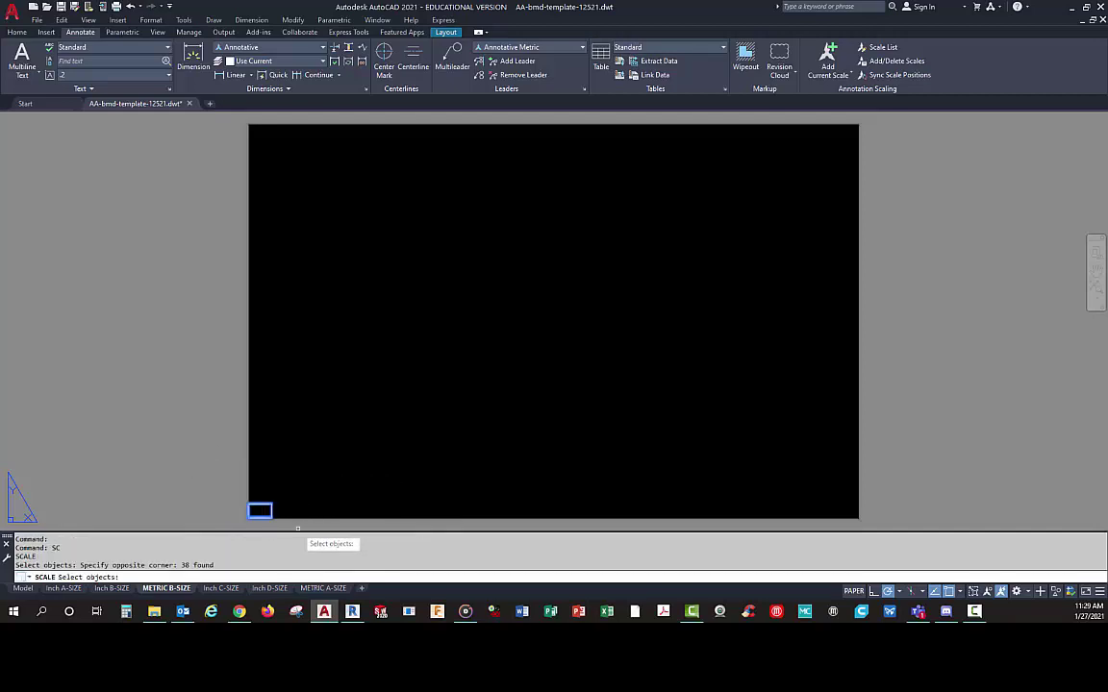
key("Return")
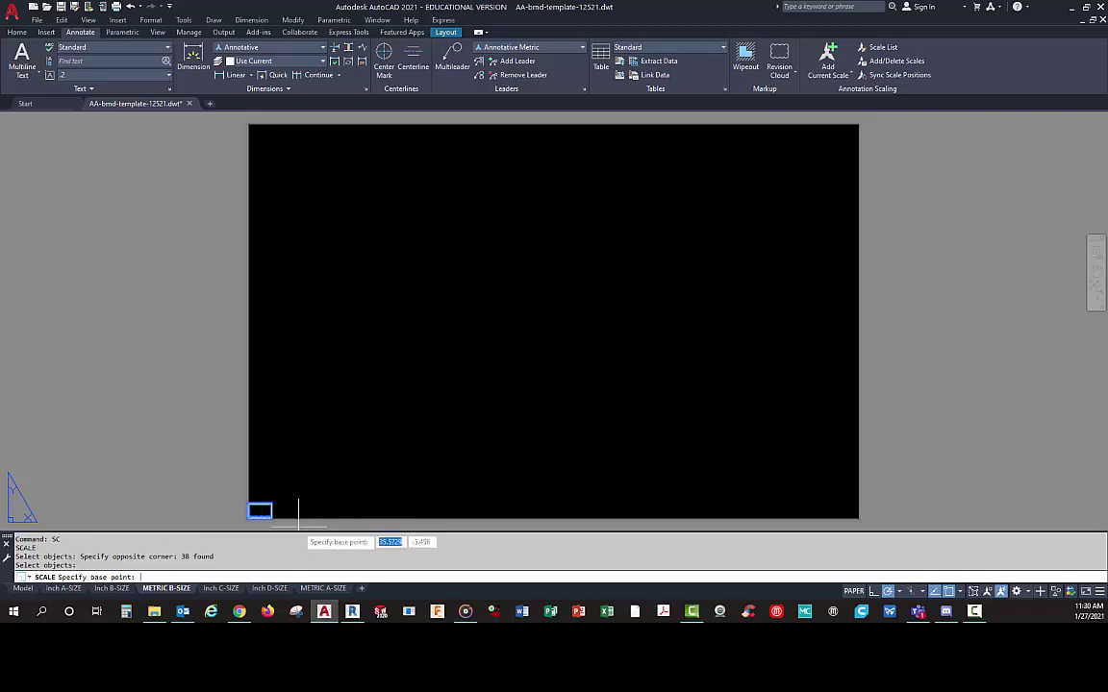
type("0,0")
key("Return")
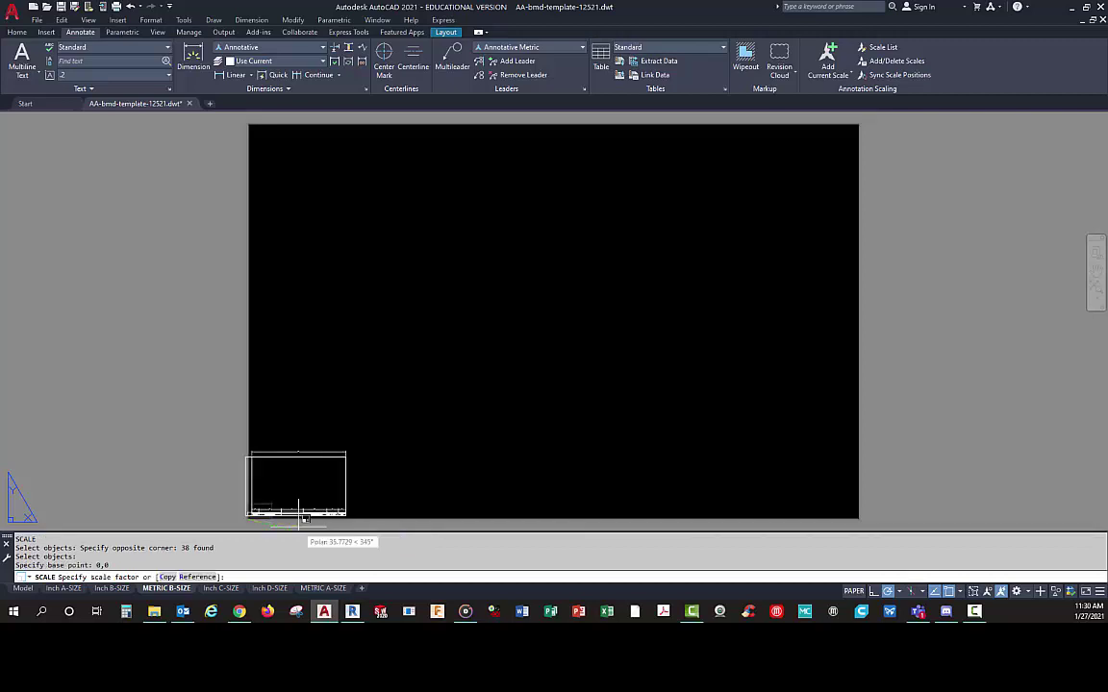
type("25.4")
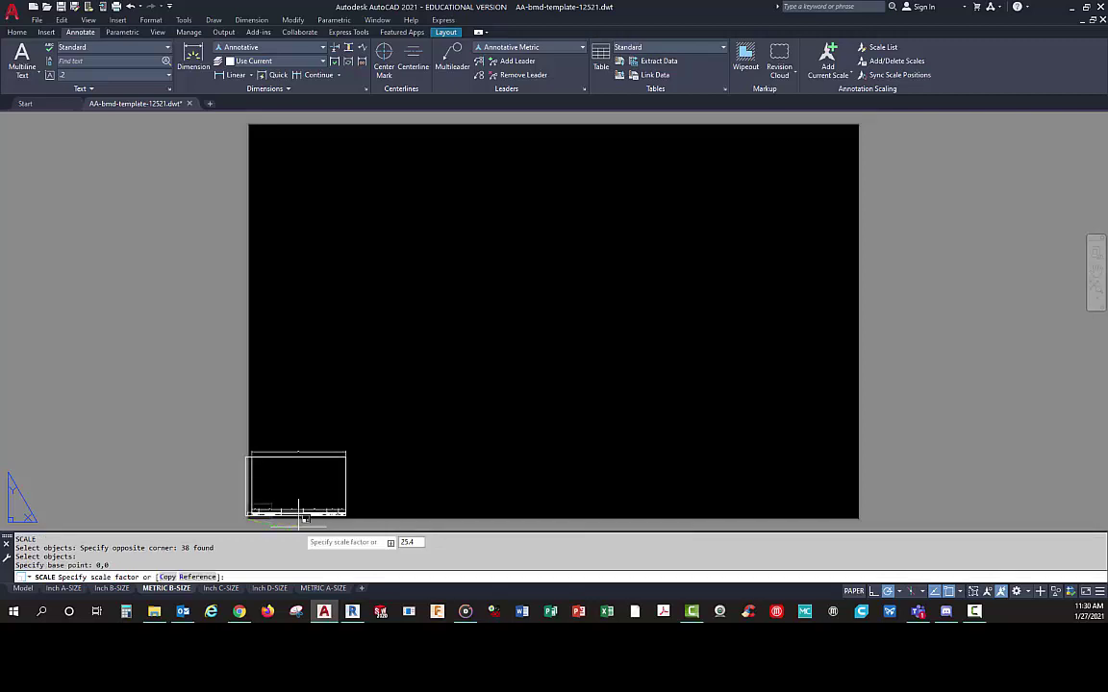
key("Return")
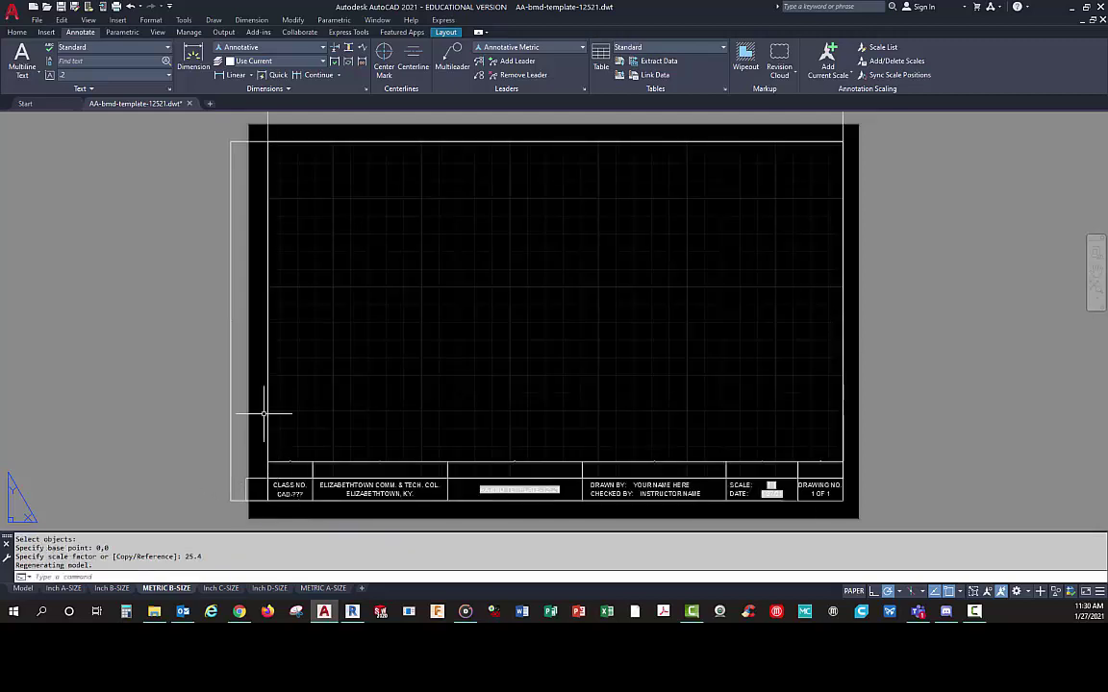
- Erase the METRIC B-SIZE border's overall width and height dimensions and the row of dimensions above the title block
scroll(290, 387, "down", 2)
scroll(471, 337, "up", 2)
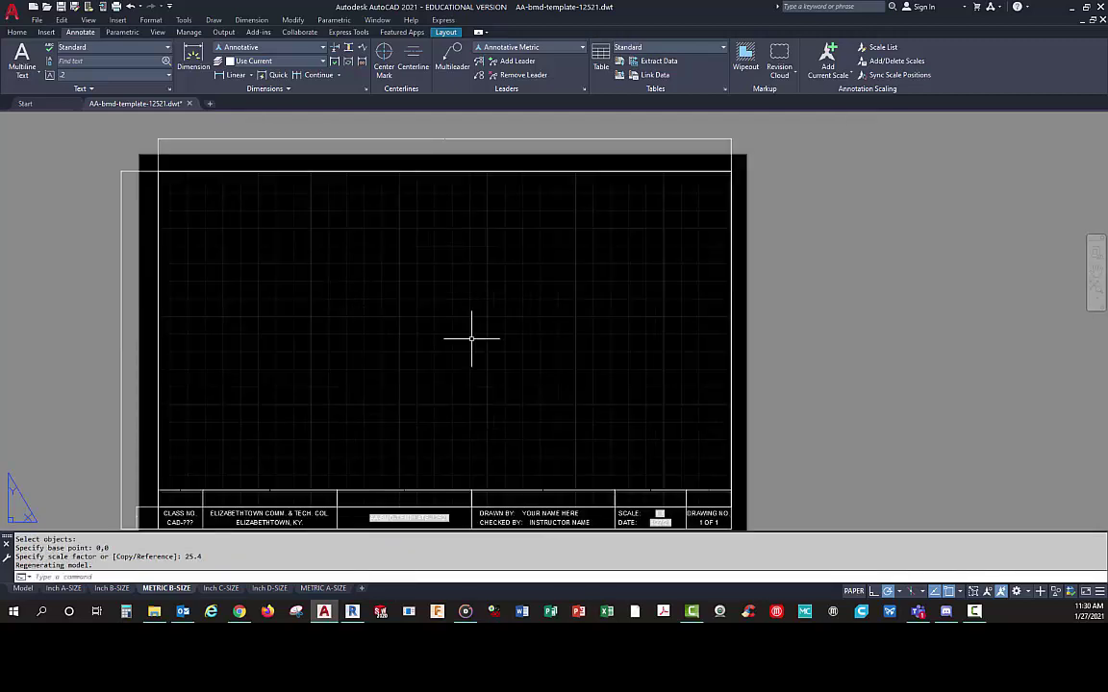
left_click(441, 139)
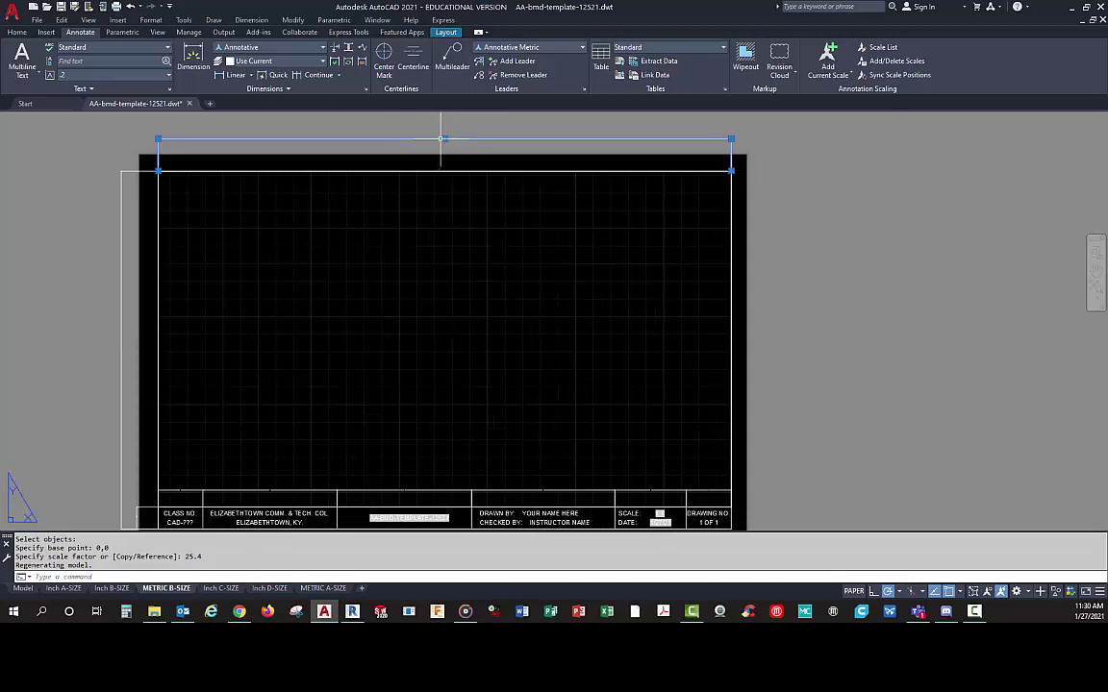
left_click(120, 235)
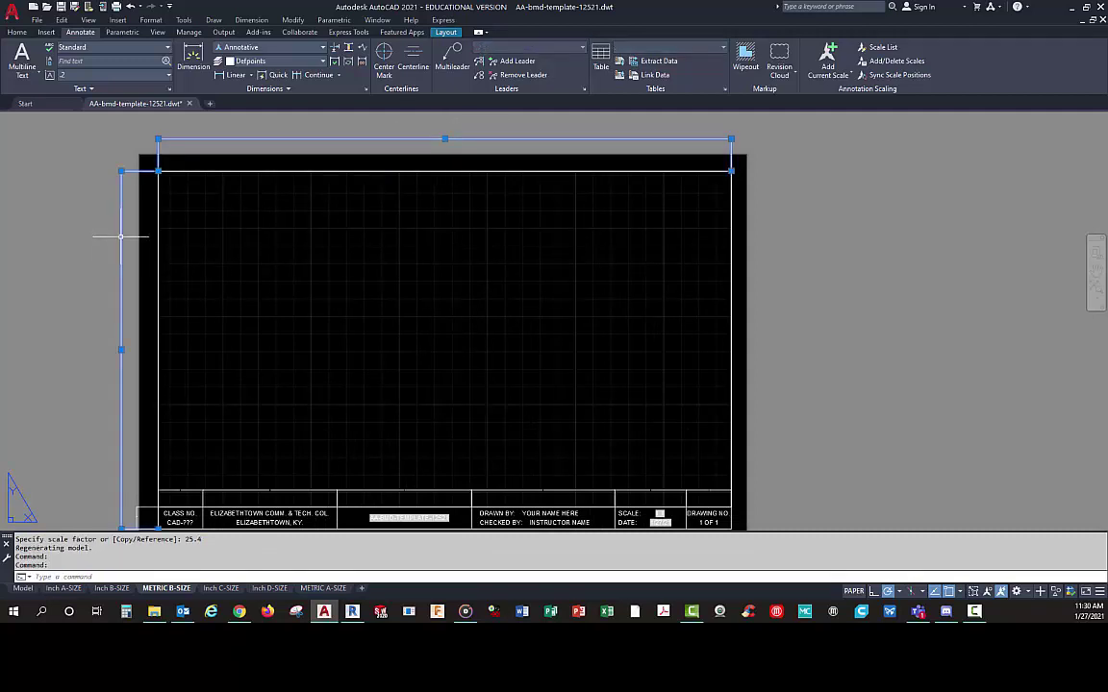
left_click(329, 491)
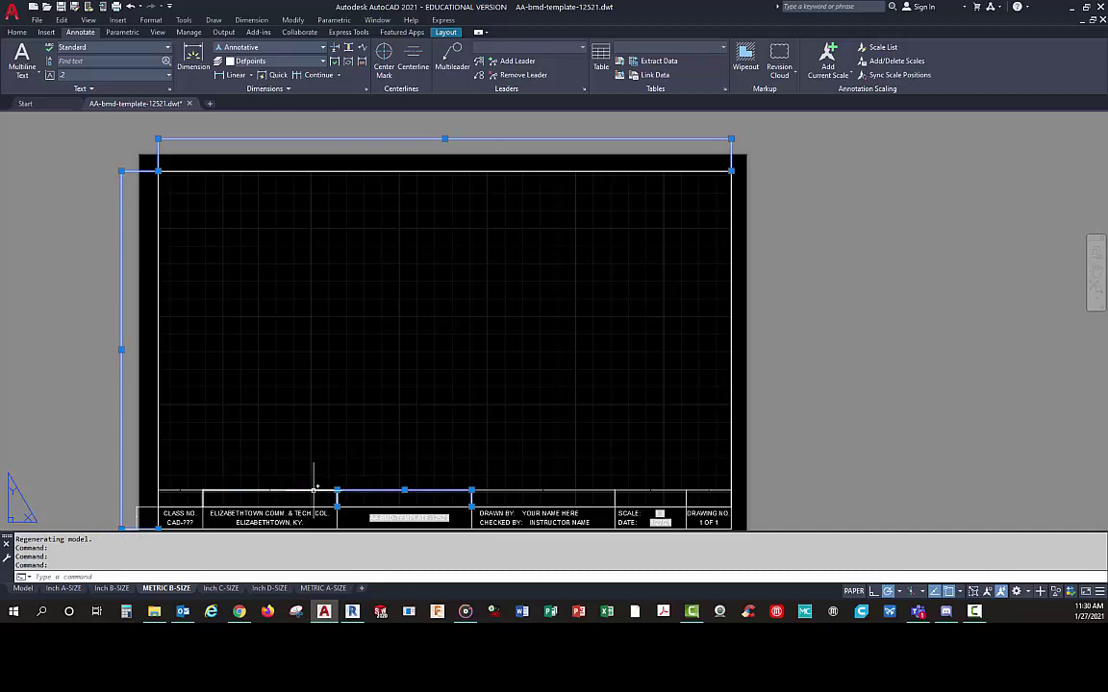
left_click(178, 489)
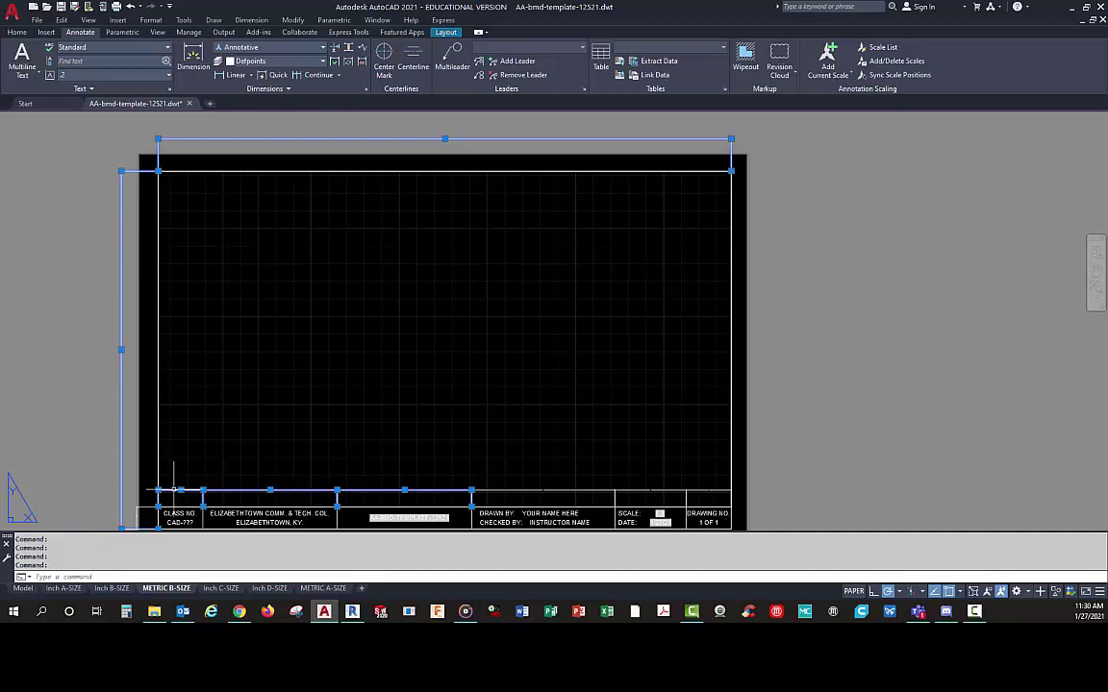
left_click(710, 481)
left_click(569, 470)
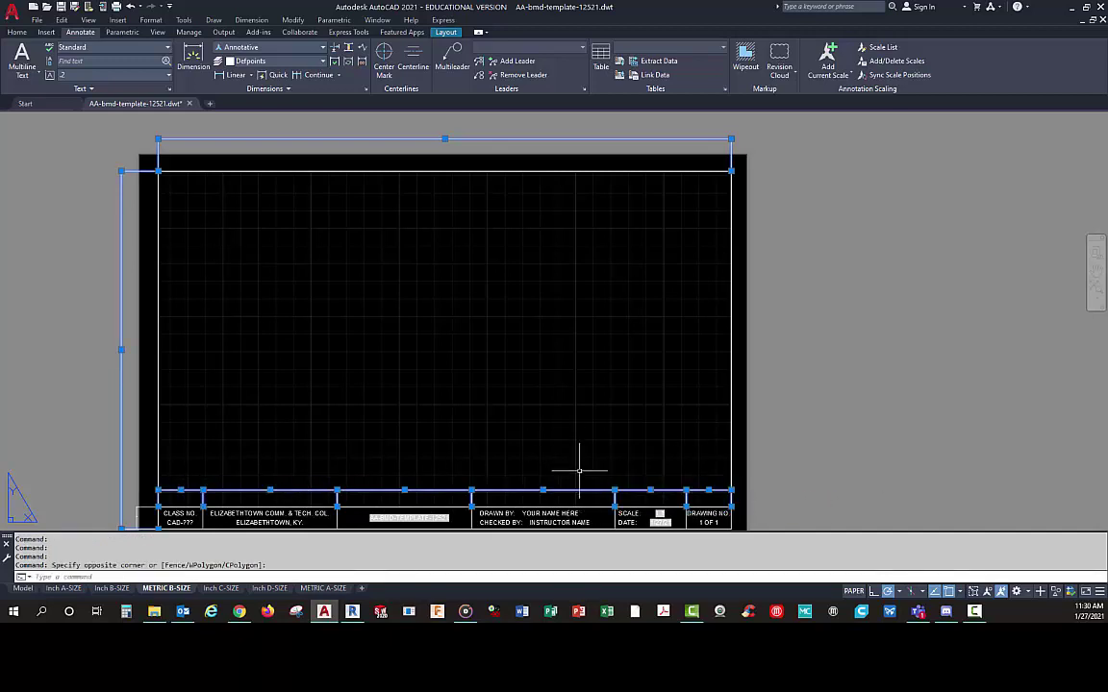
key("Delete")
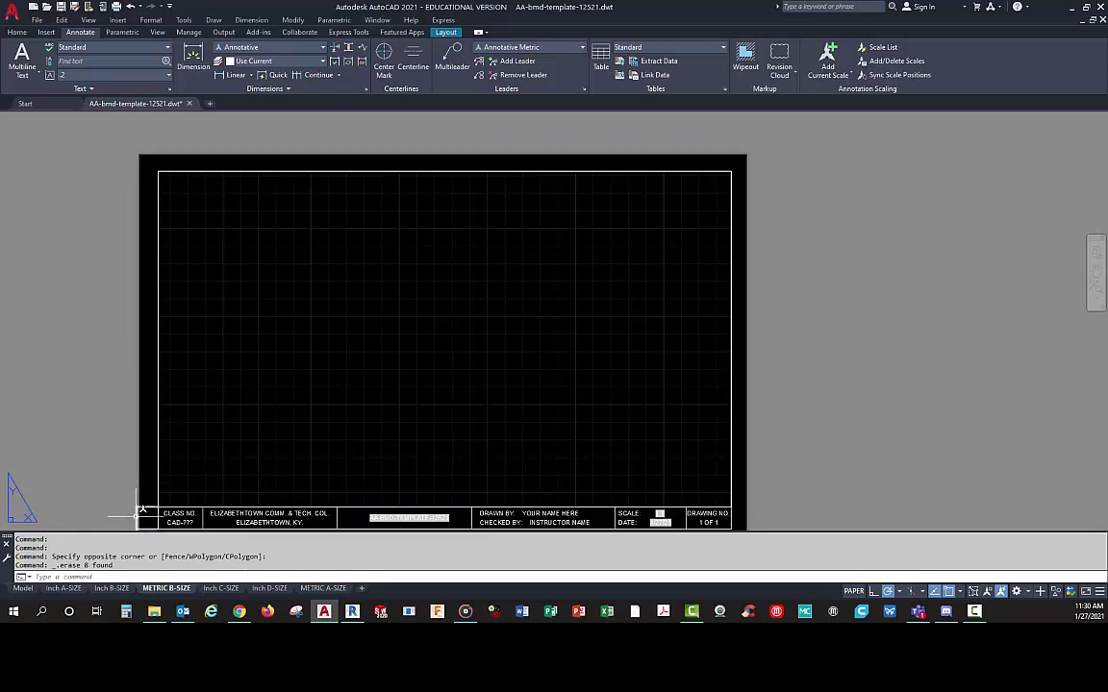
- Erase the remaining title block height dimension at the METRIC B-SIZE border's lower-left corner
left_click(136, 517)
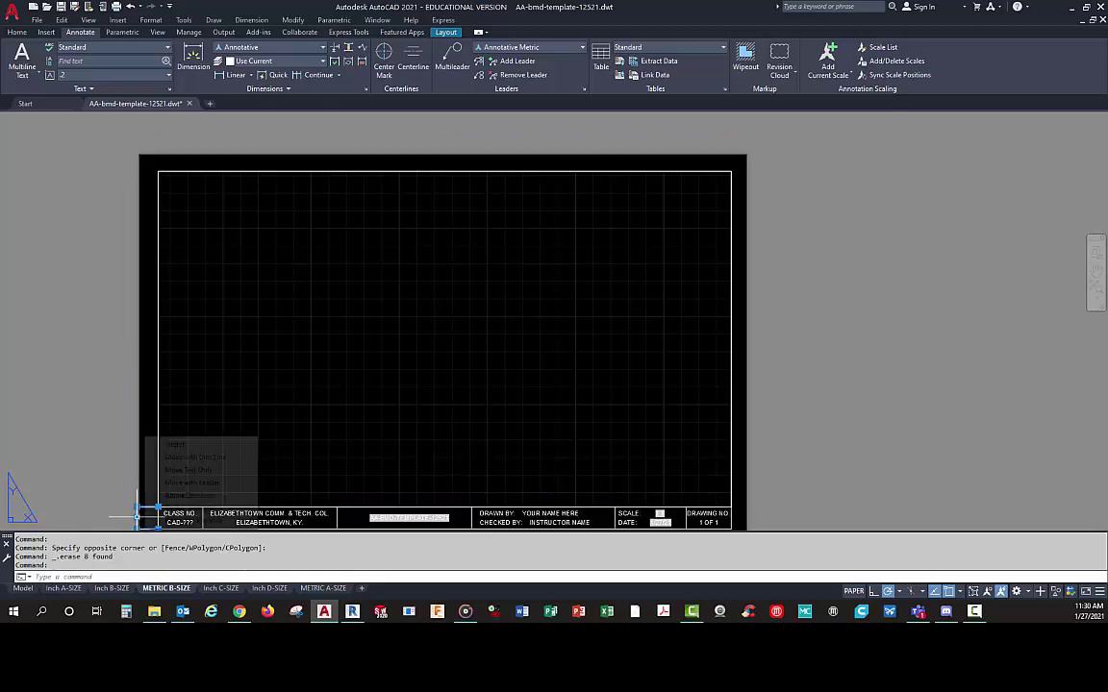
left_click(95, 475)
left_click(99, 484)
key("Delete")
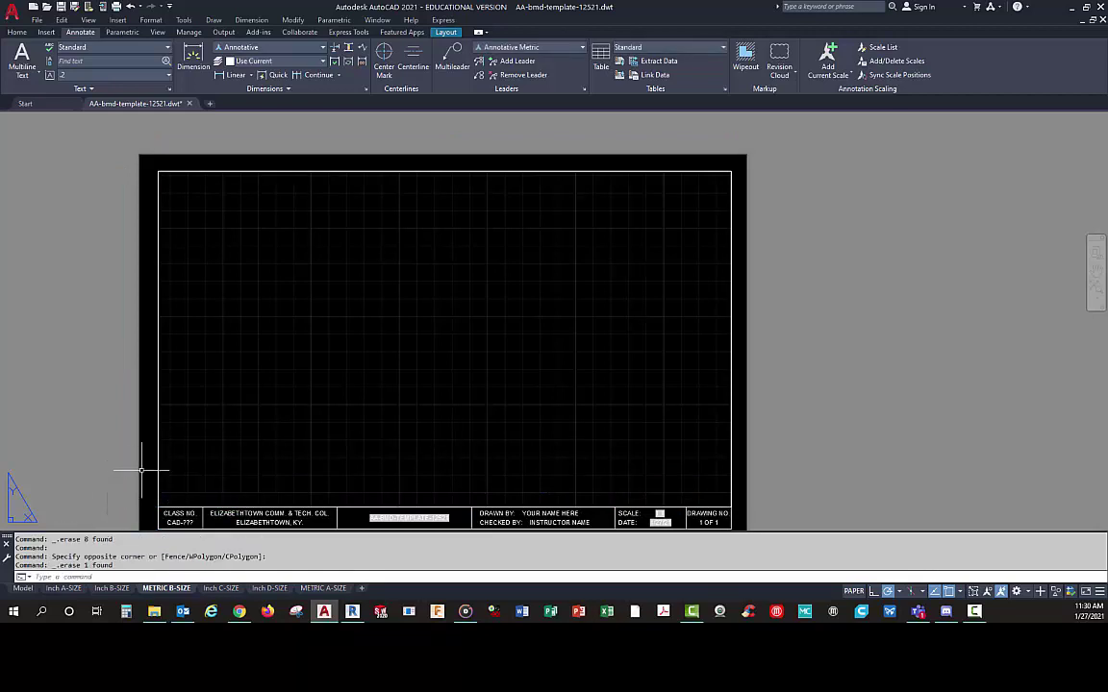
scroll(452, 415, "up", 1)
scroll(527, 403, "down", 1)
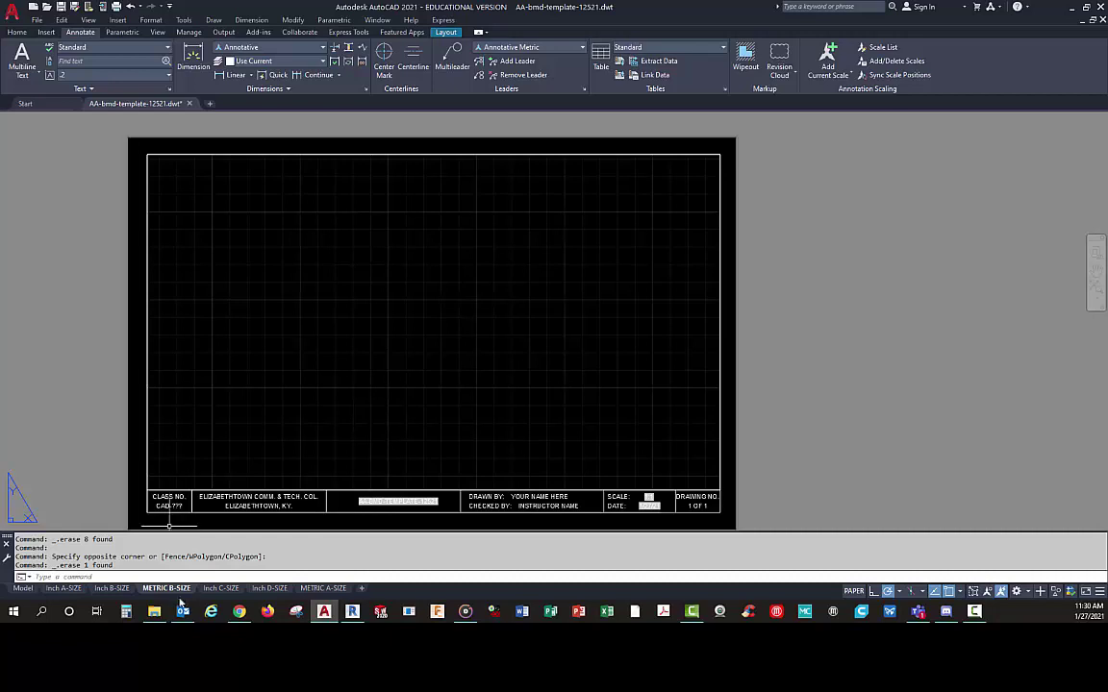
- Create a copy of the Inch C-SIZE layout and place it before the Inch D-SIZE layout
left_click(220, 587)
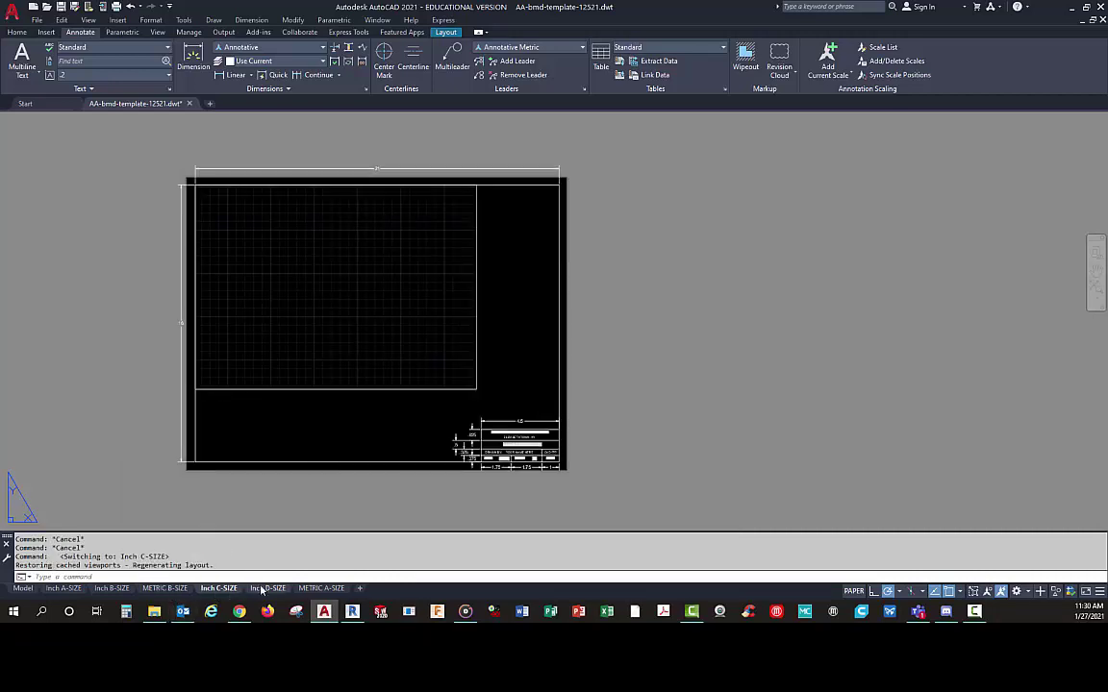
mouse_move(266, 594)
right_click(218, 590)
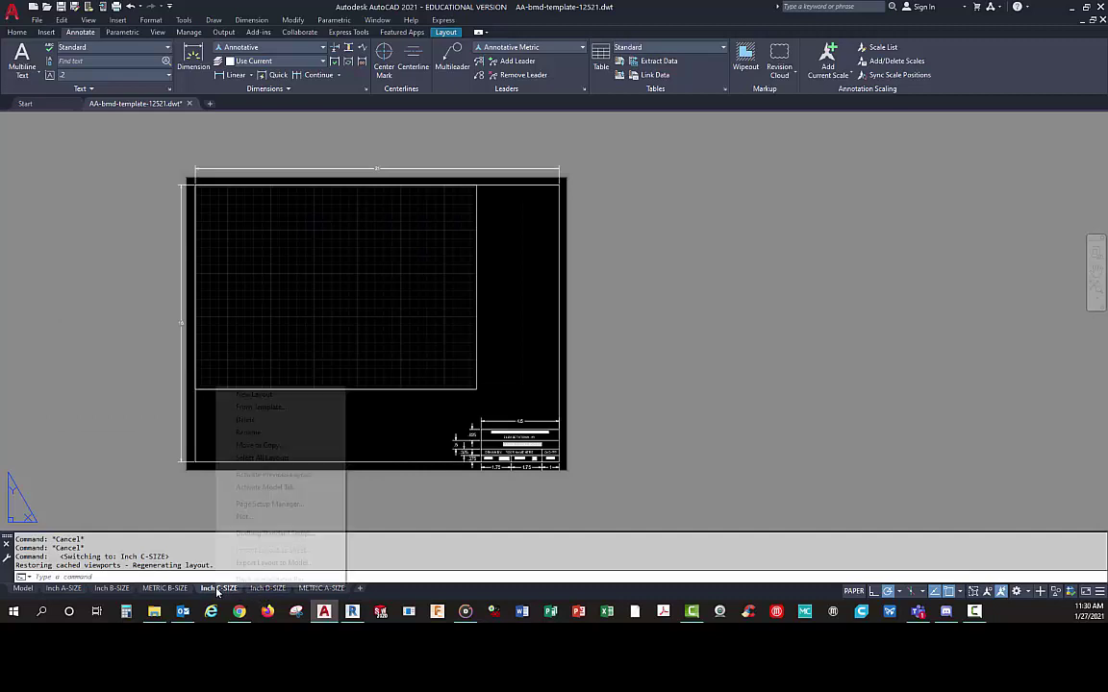
left_click(258, 445)
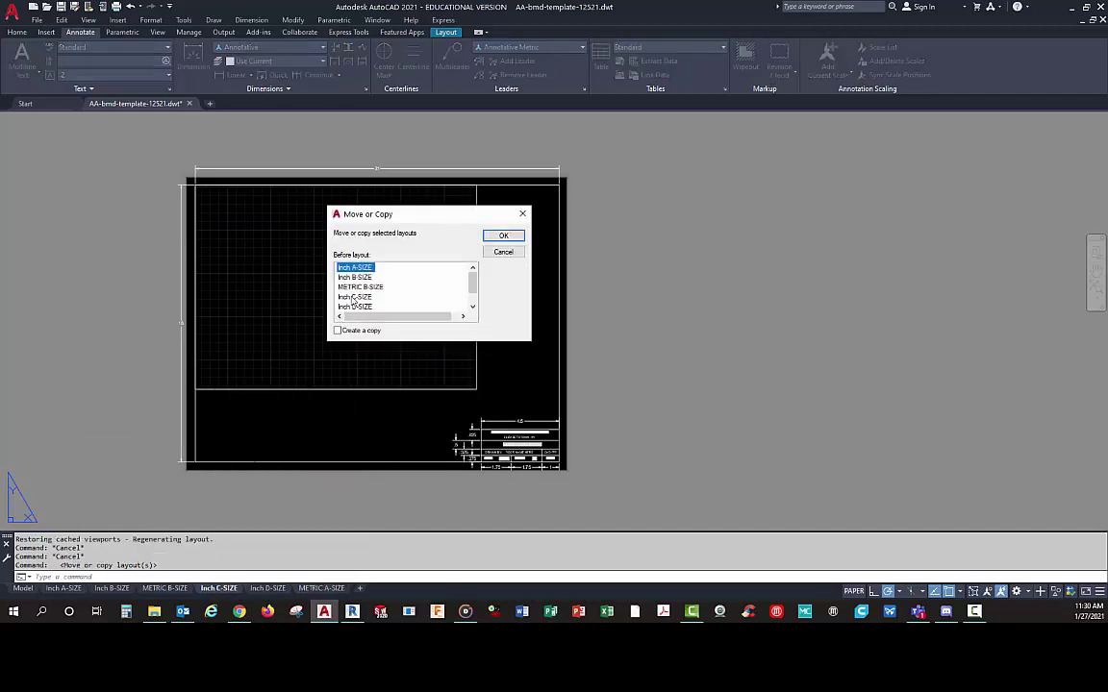
left_click(354, 306)
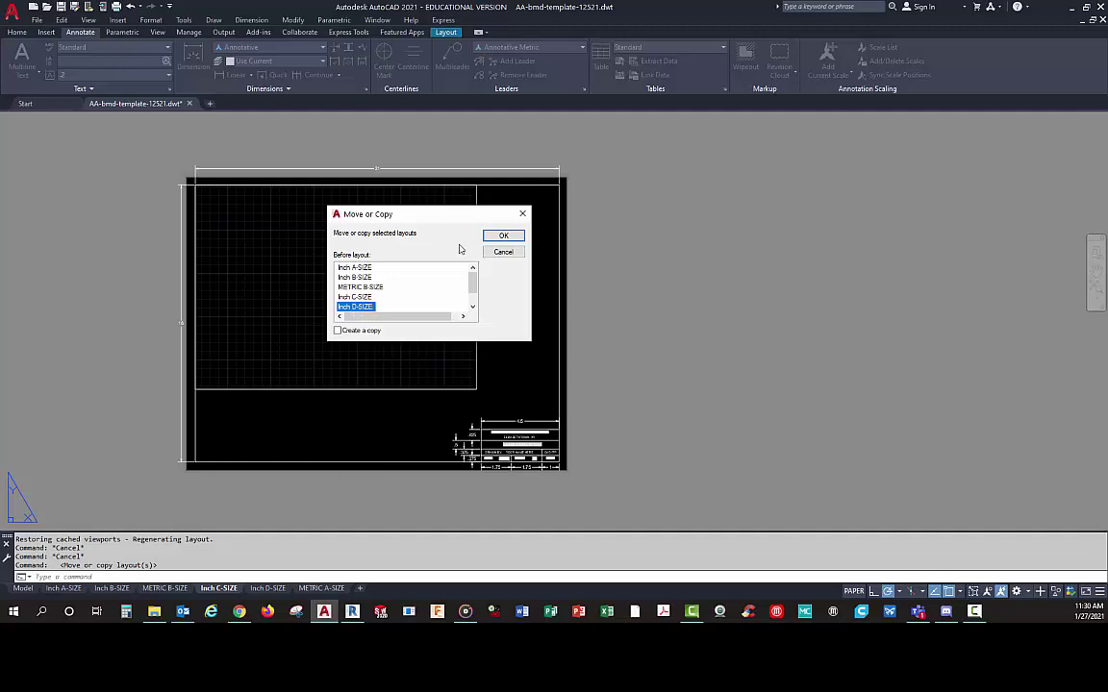
left_click(356, 331)
left_click(503, 238)
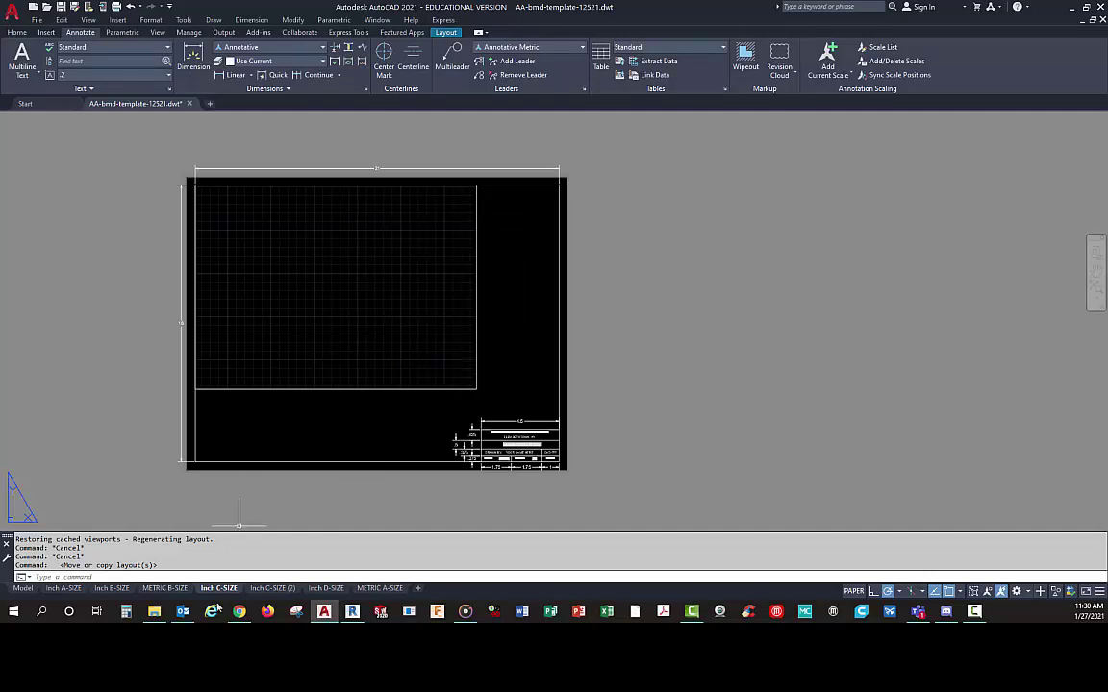
- Switch to the Inch C-SIZE (2) layout and modify its page setup to use mm plot units at a 1:1 scale
left_click(271, 588)
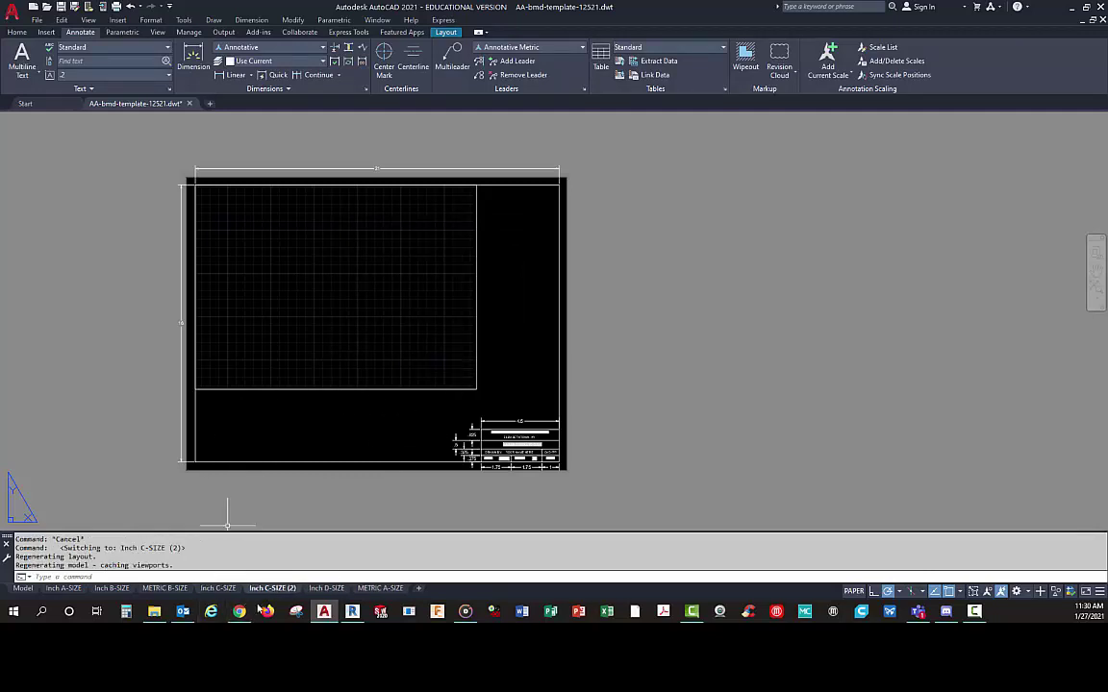
right_click(274, 593)
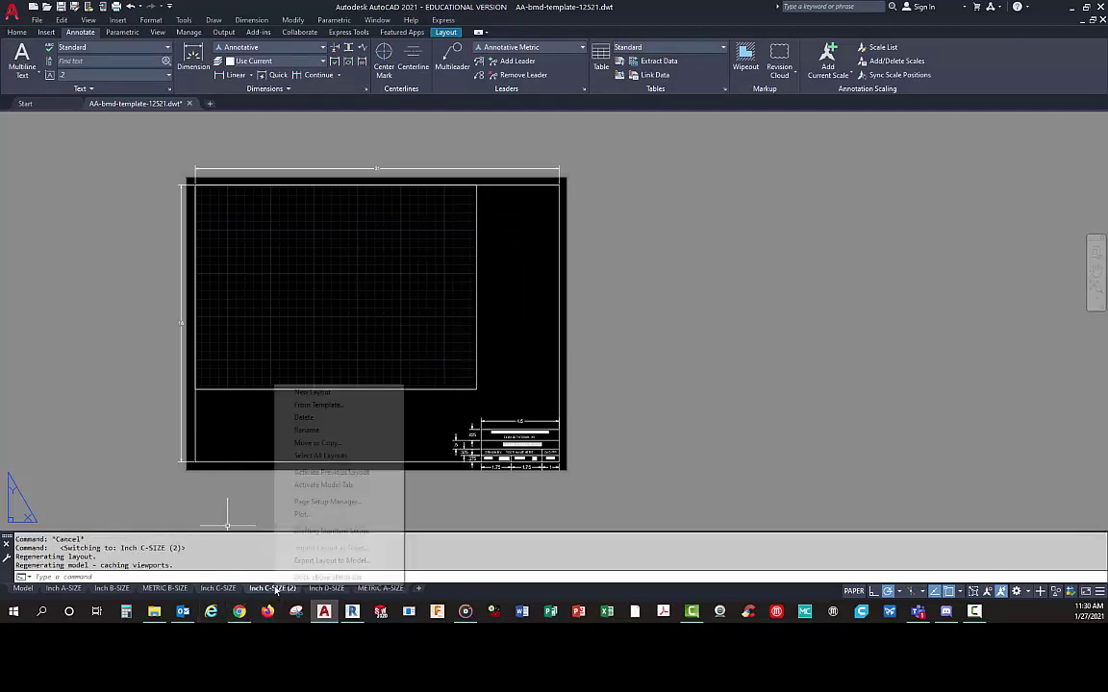
left_click(309, 503)
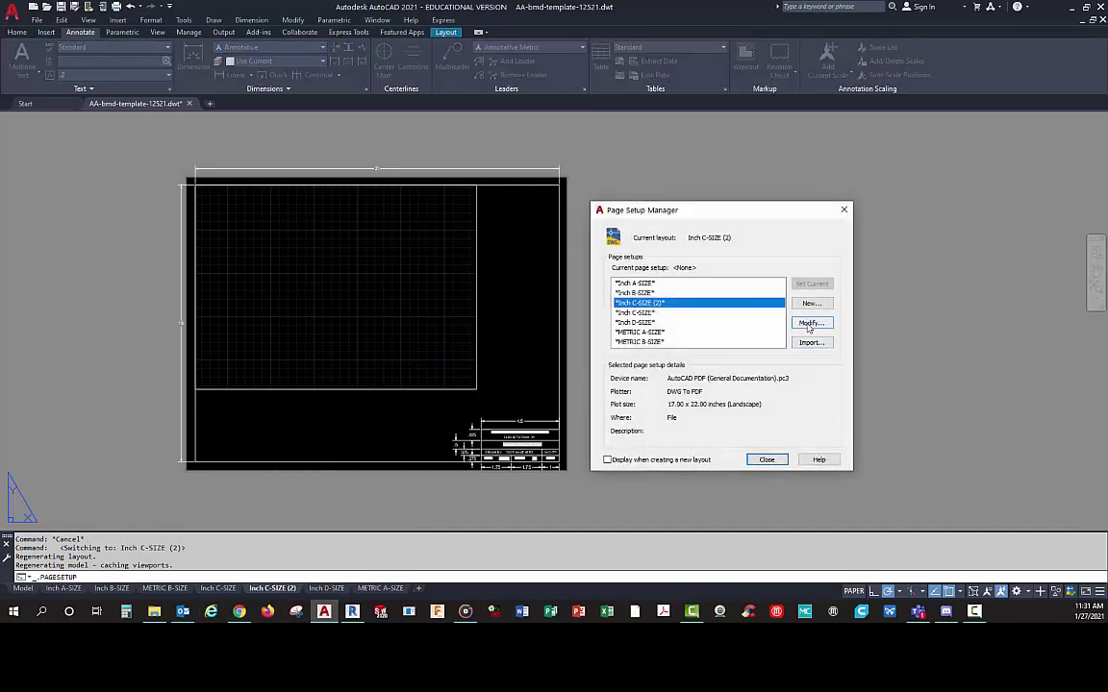
left_click(809, 323)
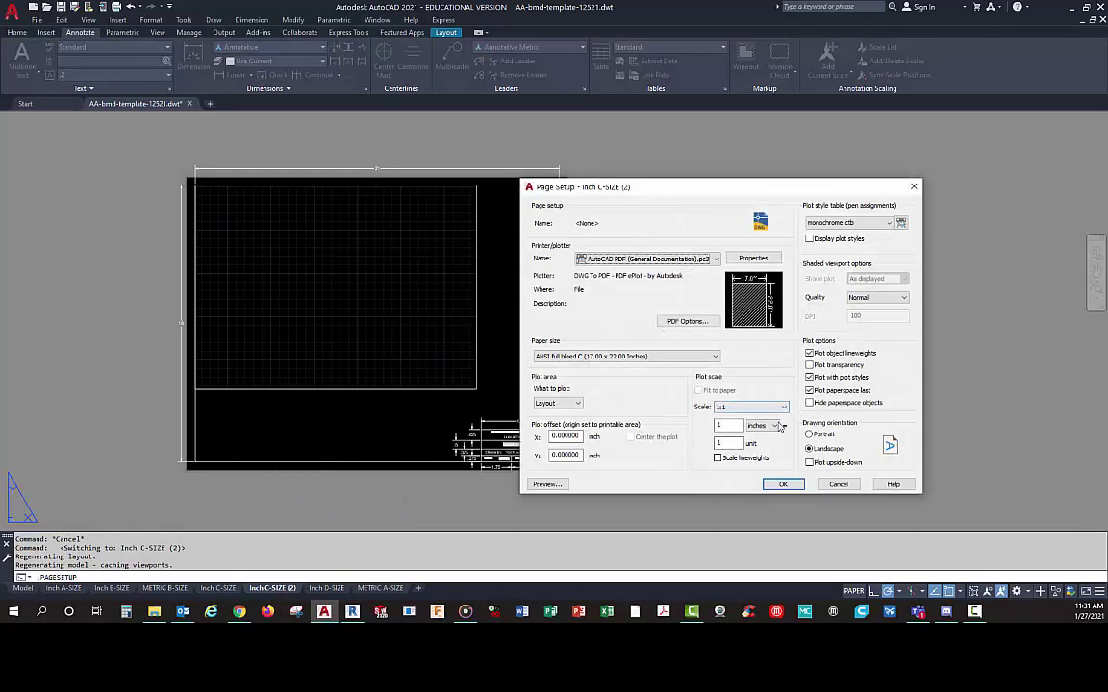
left_click(775, 428)
left_click(760, 444)
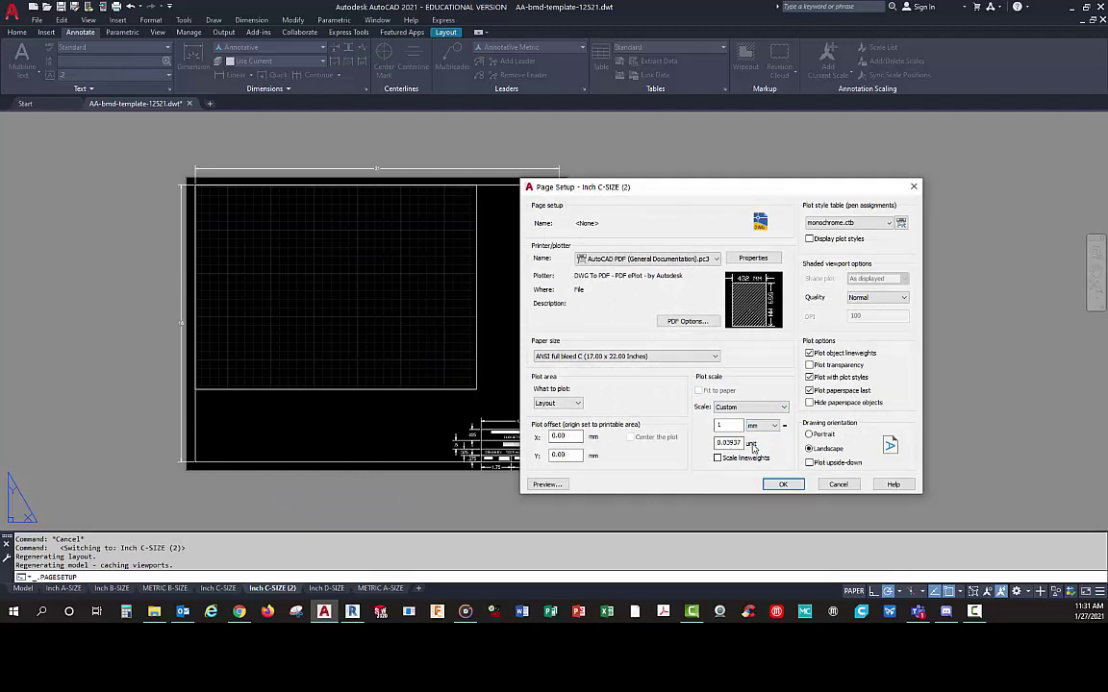
left_click(784, 406)
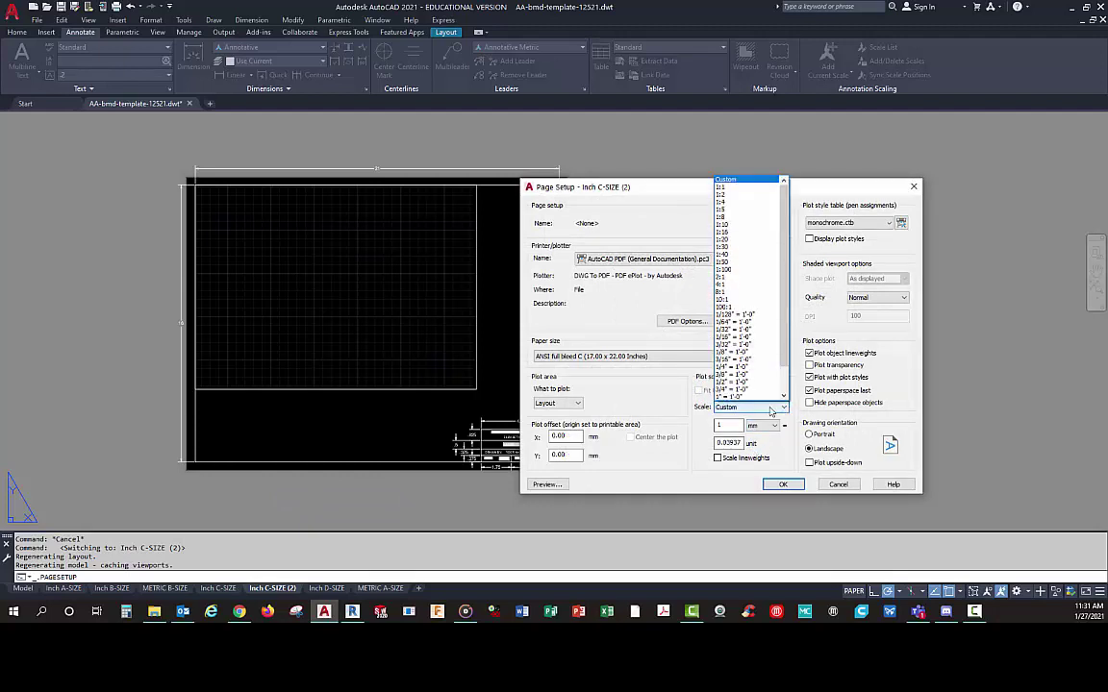
left_click(735, 192)
left_click(783, 483)
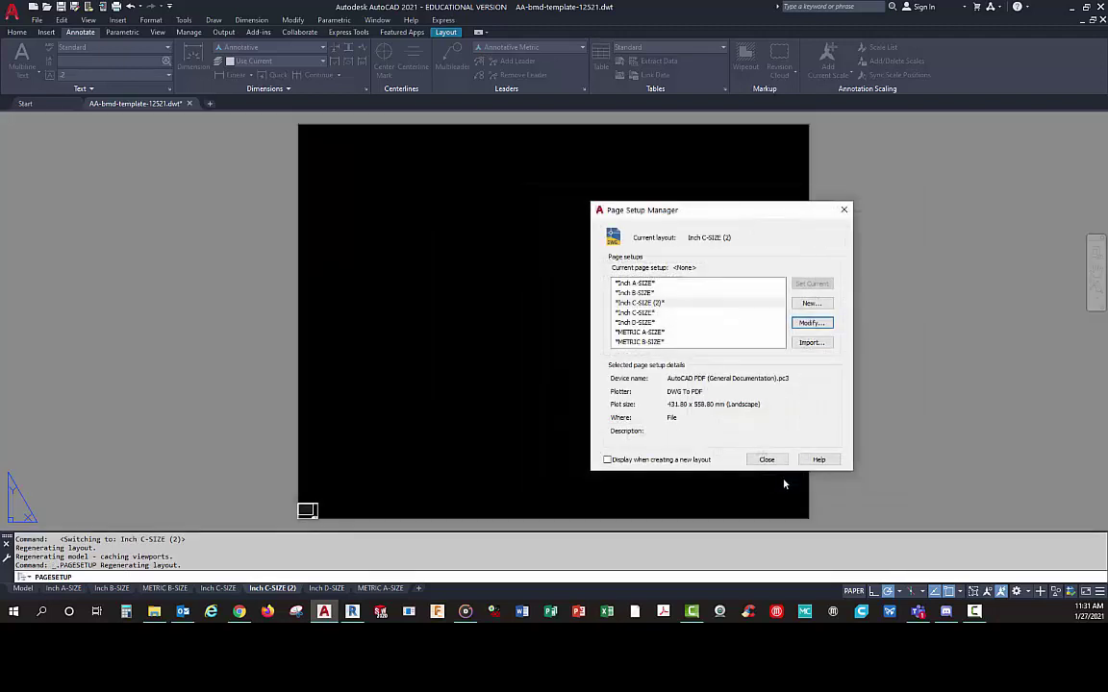
key("Escape")
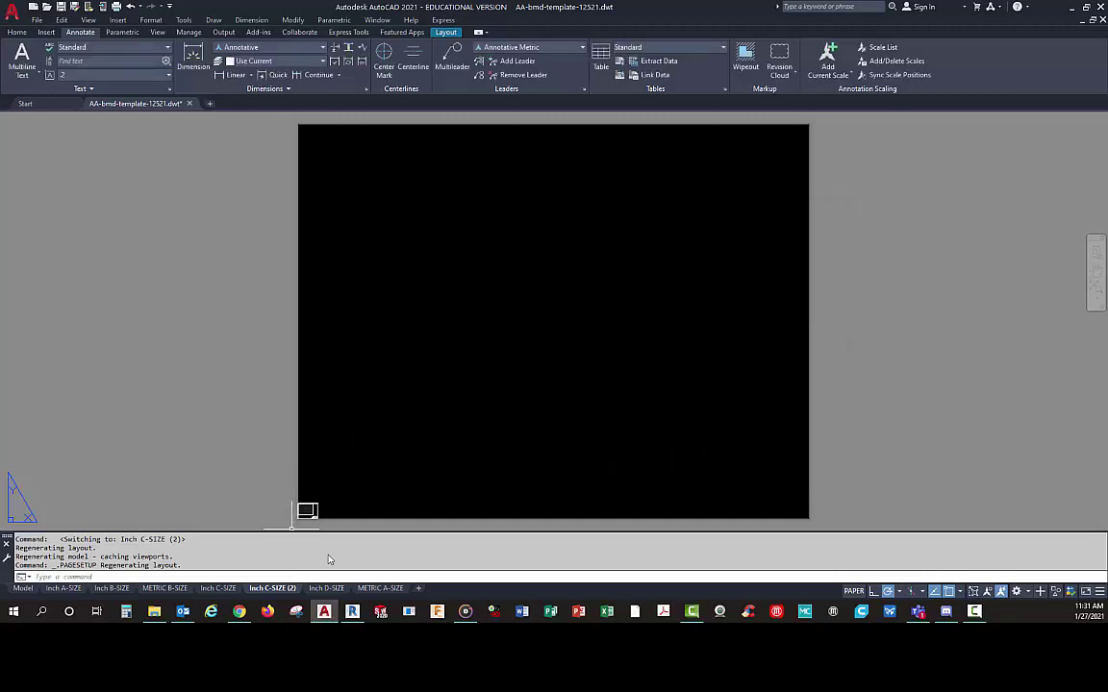
- Scale all of the Inch C-SIZE (2) border, viewport, title block and dimensions by 25.4 from base point 0,0
left_click(276, 483)
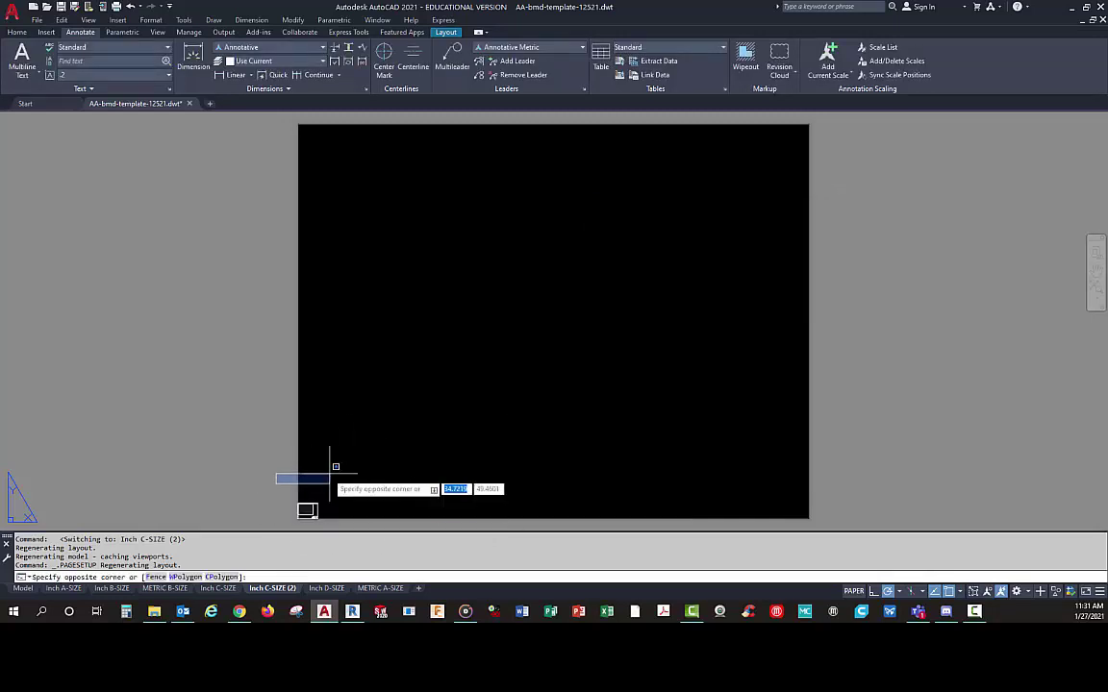
left_click(331, 526)
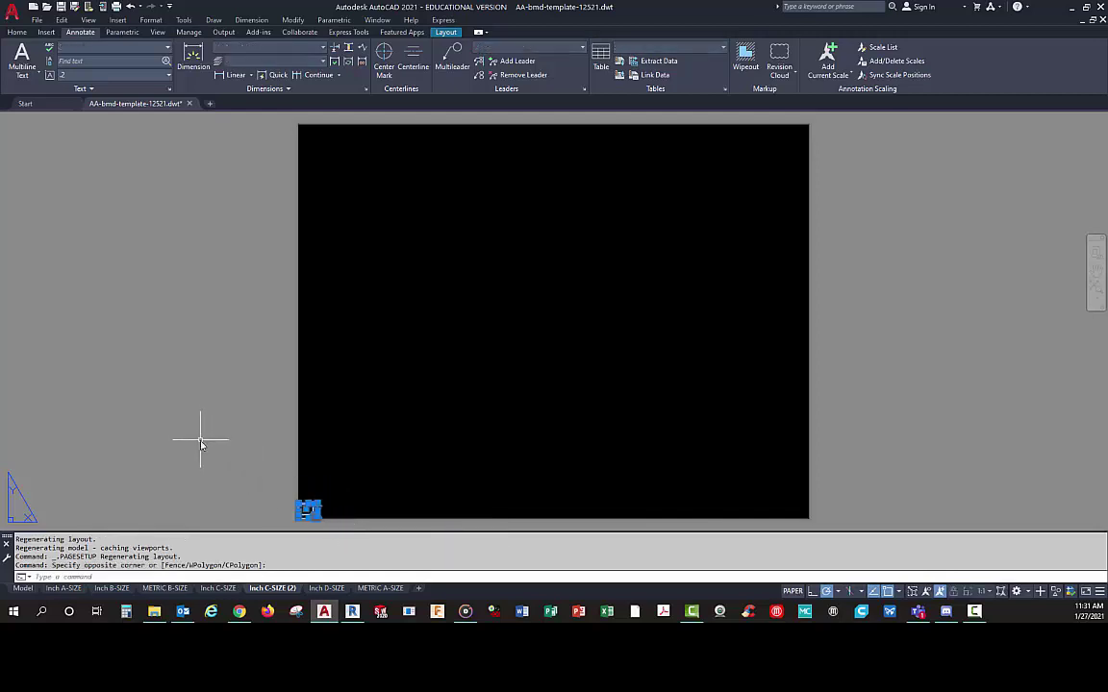
type("sc")
key("Return")
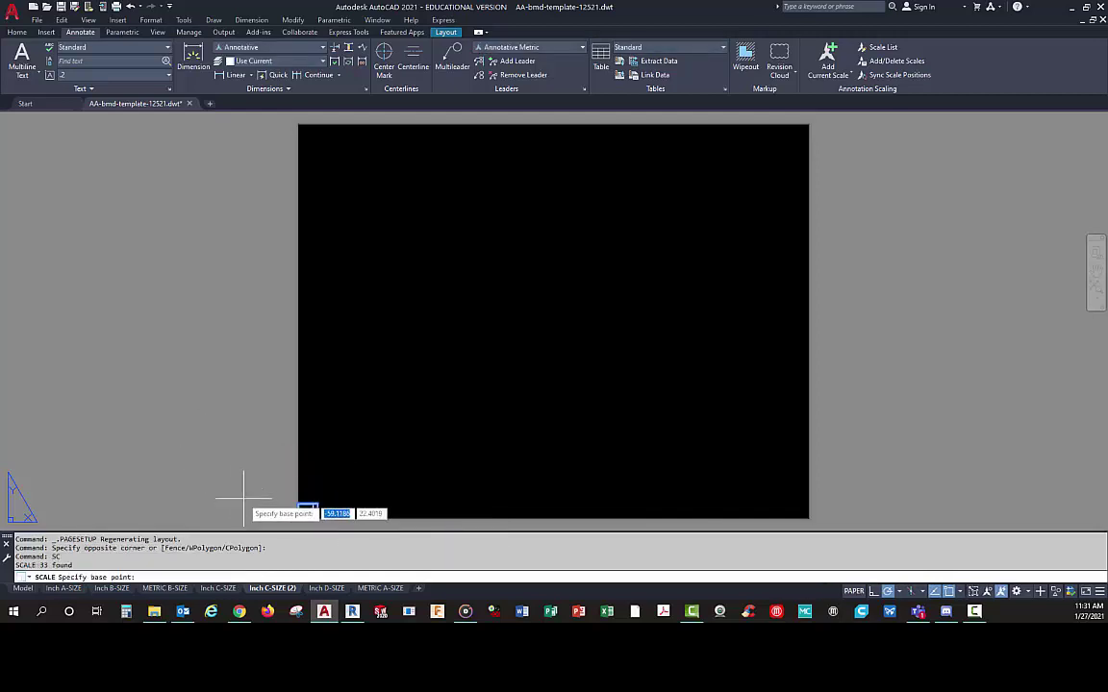
type("0,0")
key("Return")
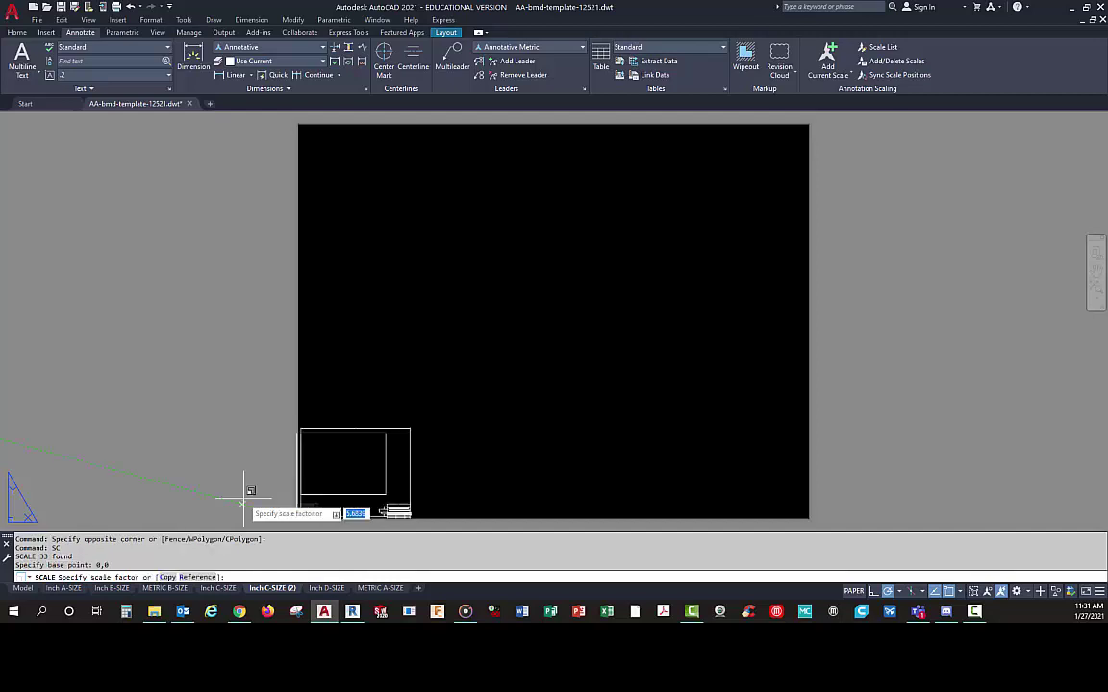
type("25.4")
key("Return")
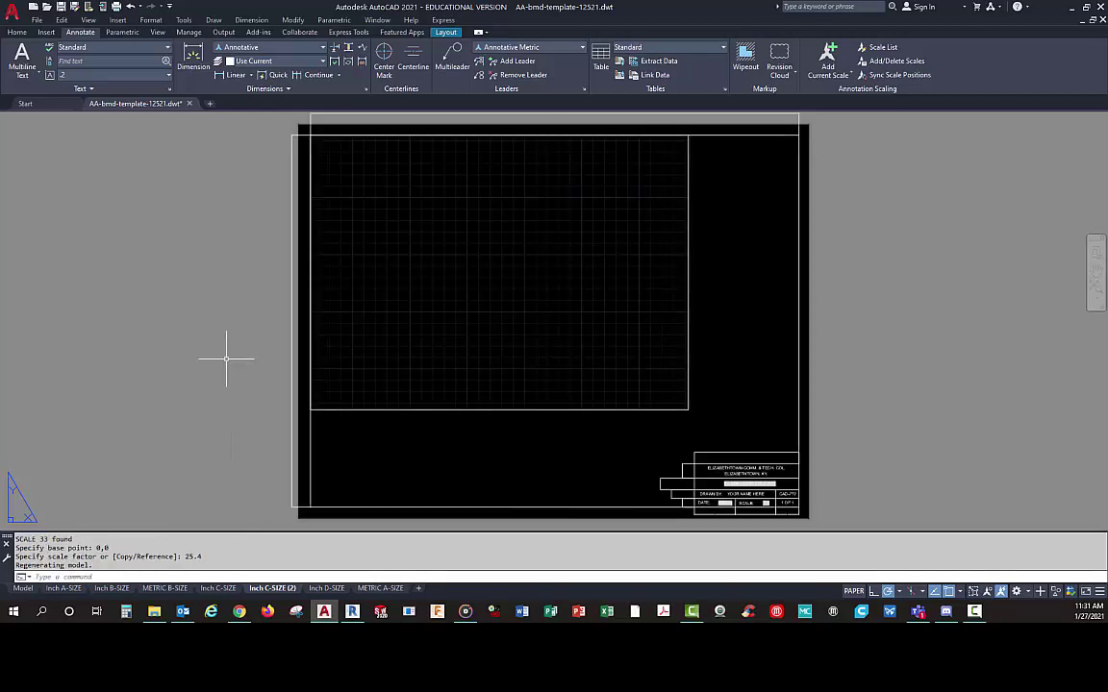
- Erase the overall width and height dimensions of the Inch C-SIZE (2) border
scroll(307, 381, "down", 1)
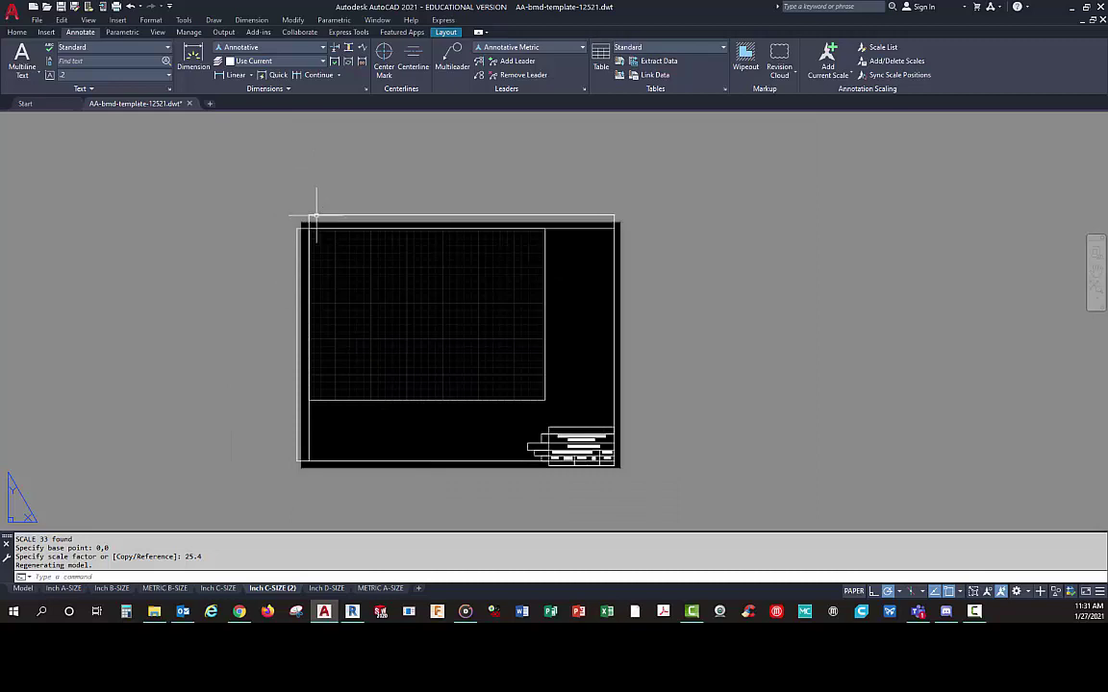
left_click(317, 213)
left_click(296, 236)
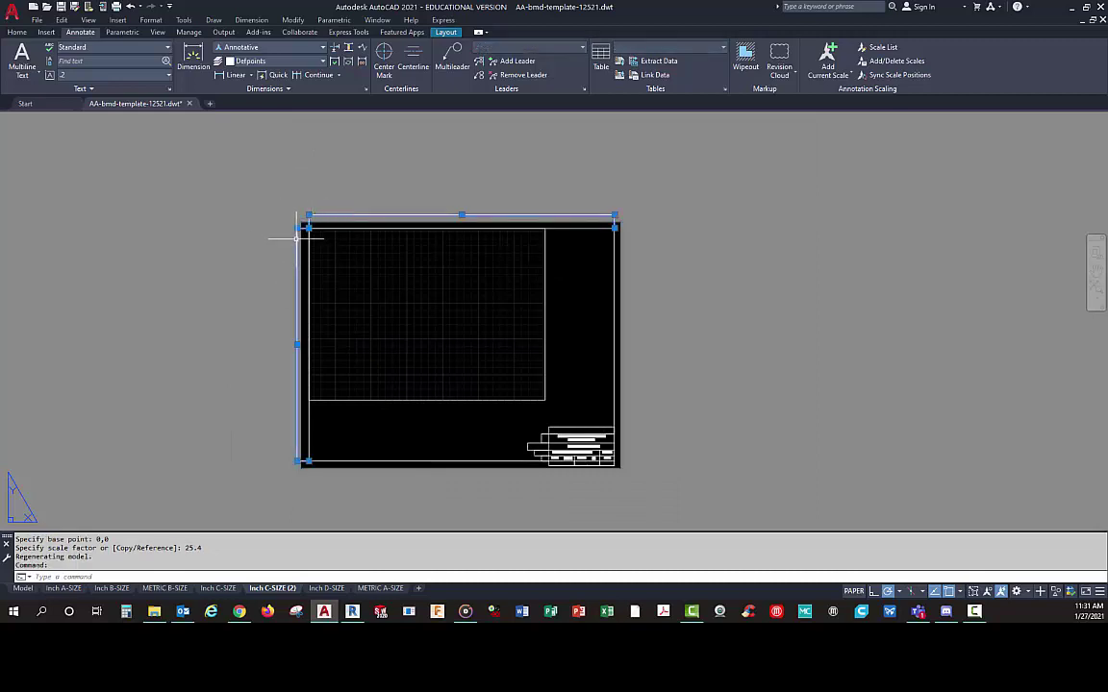
key("Delete")
- Erase the width dimension above the Inch C-SIZE (2) title block and the four row-height dimensions beside it
scroll(587, 454, "up", 4)
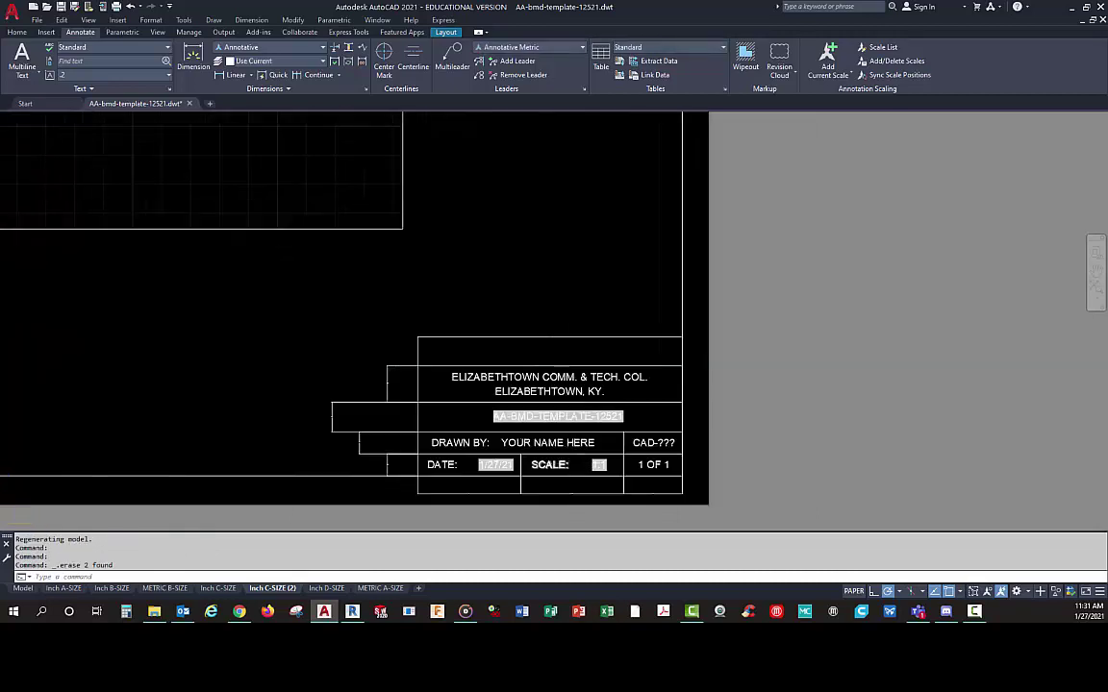
left_click(673, 227)
left_click(286, 279)
key("Delete")
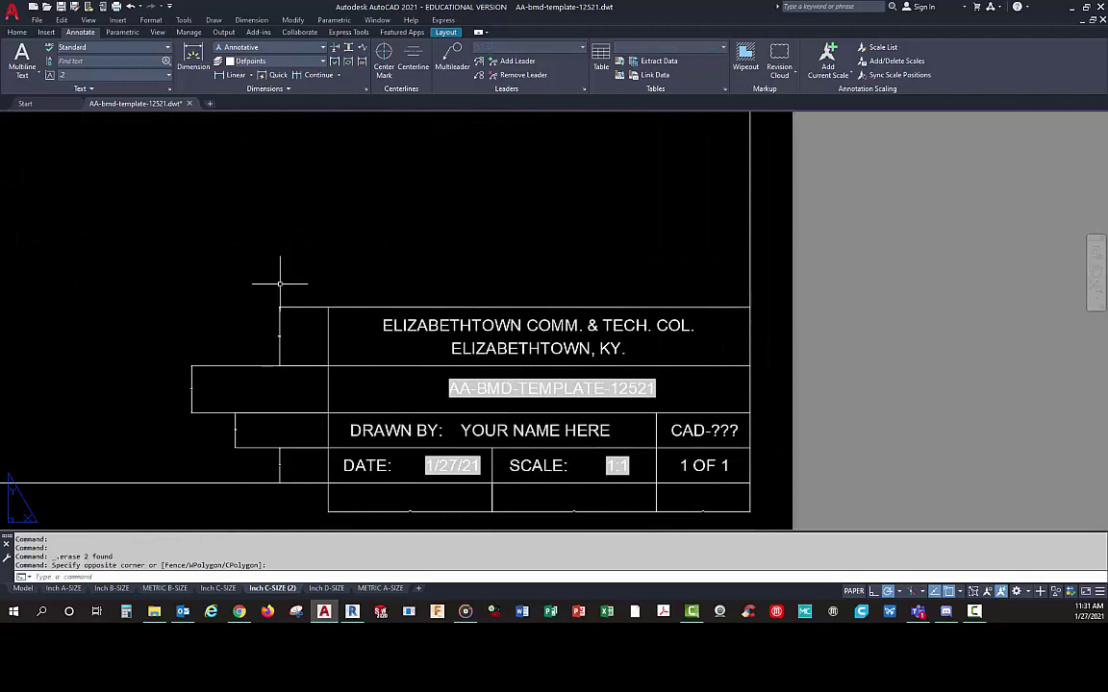
left_click(301, 265)
left_click(204, 463)
key("Delete")
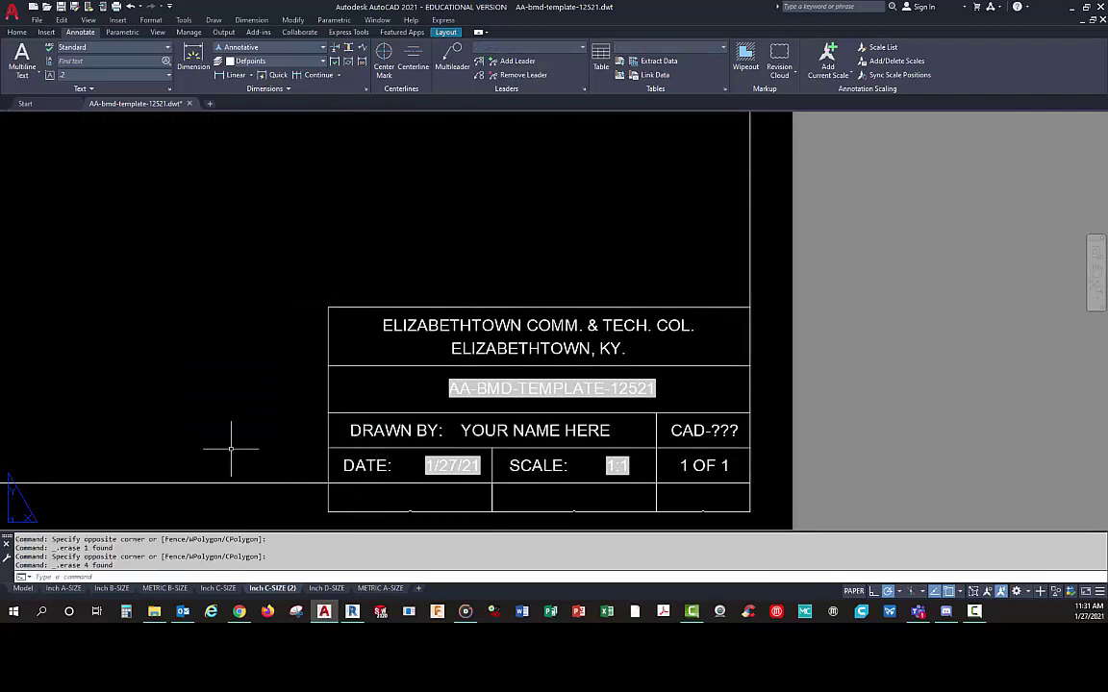
- Erase the three column-width dimensions below the Inch C-SIZE (2) title block
left_click(359, 501)
left_click(318, 520)
left_click(689, 519)
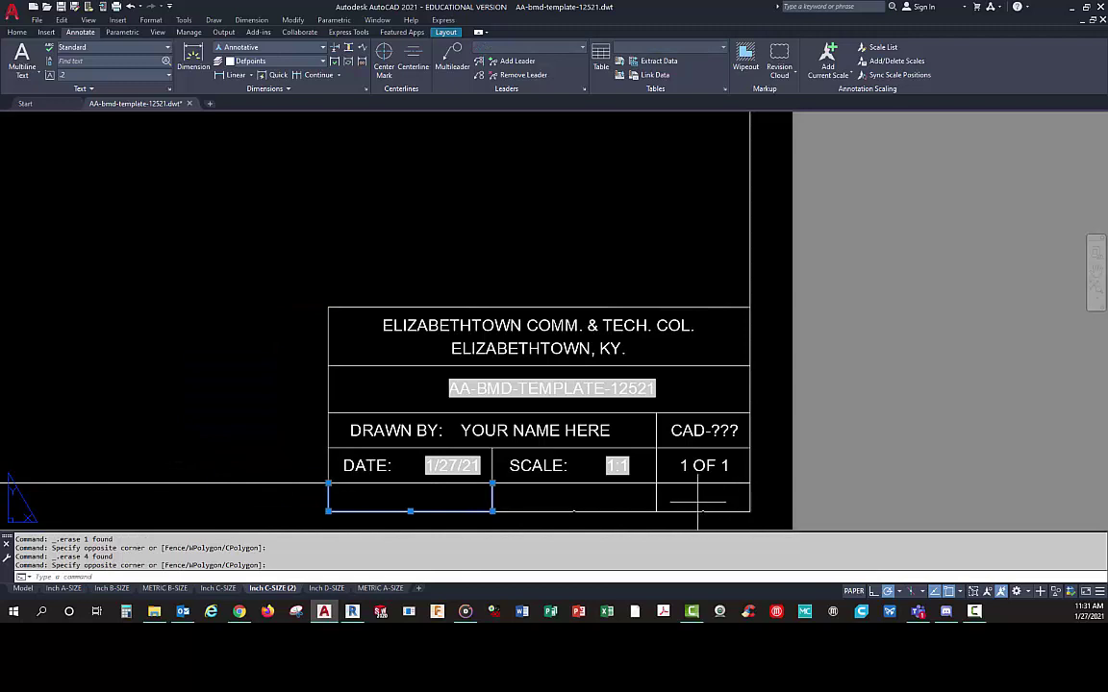
left_click(569, 507)
key("Delete")
scroll(346, 470, "down", 6)
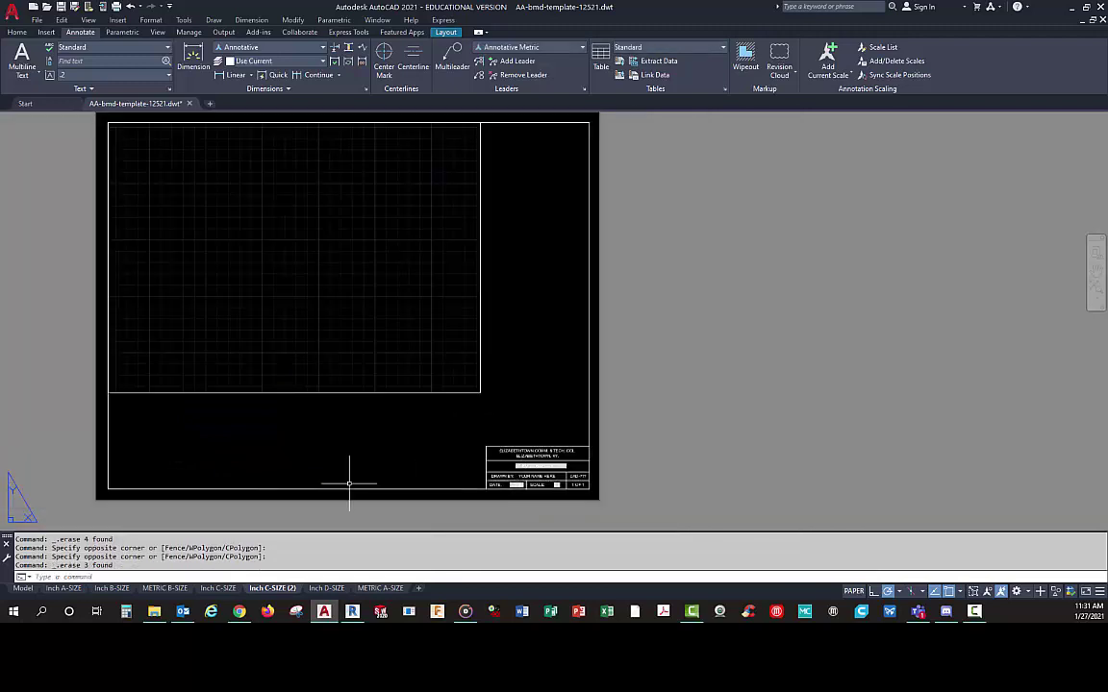
- Rename the Inch C-SIZE (2) layout as METRIC C-SIZE
middle_click_drag(334, 437, 367, 453)
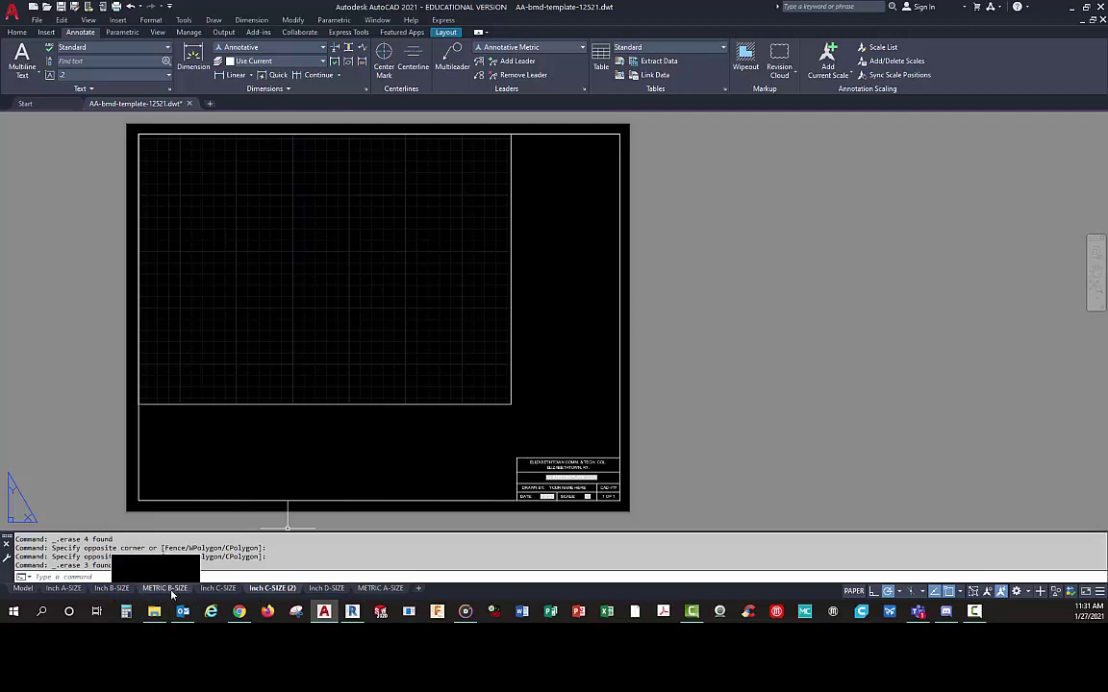
right_click(270, 590)
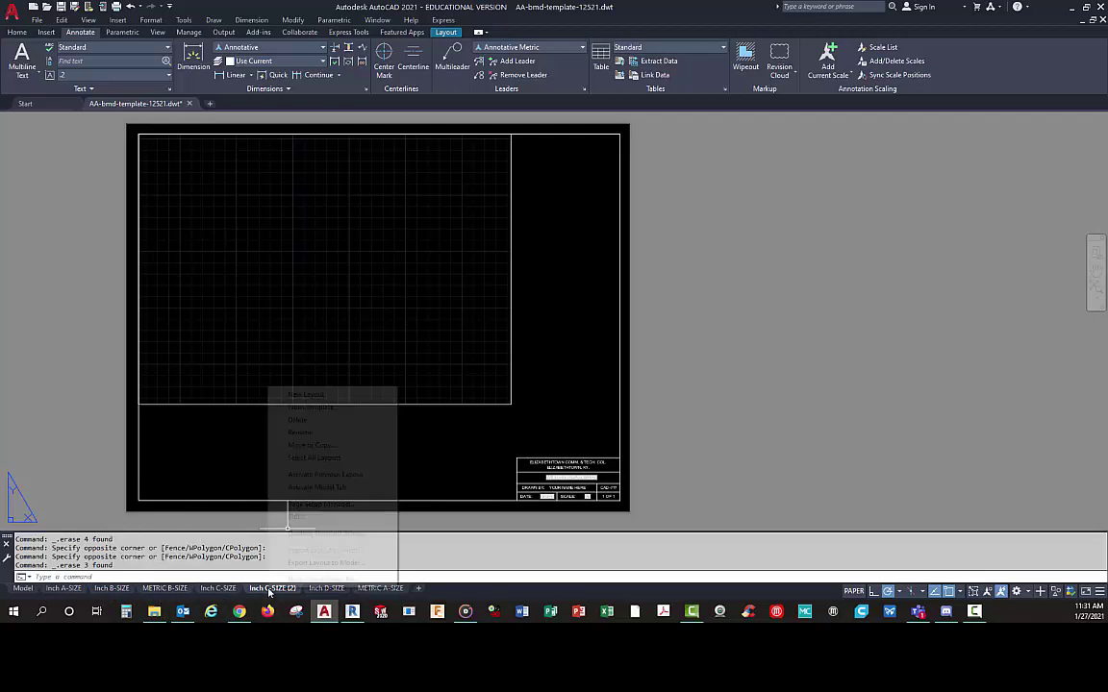
left_click(292, 434)
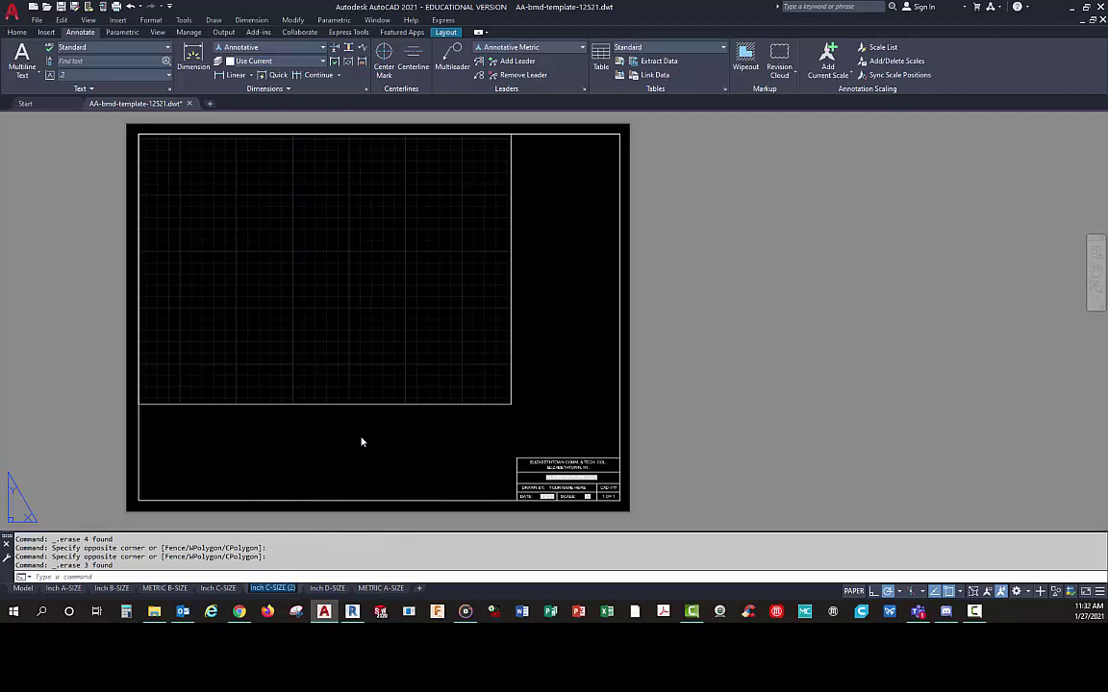
key("Right")
key("Delete")
key("Delete")
key("Delete")
key("Delete")
key("Delete")
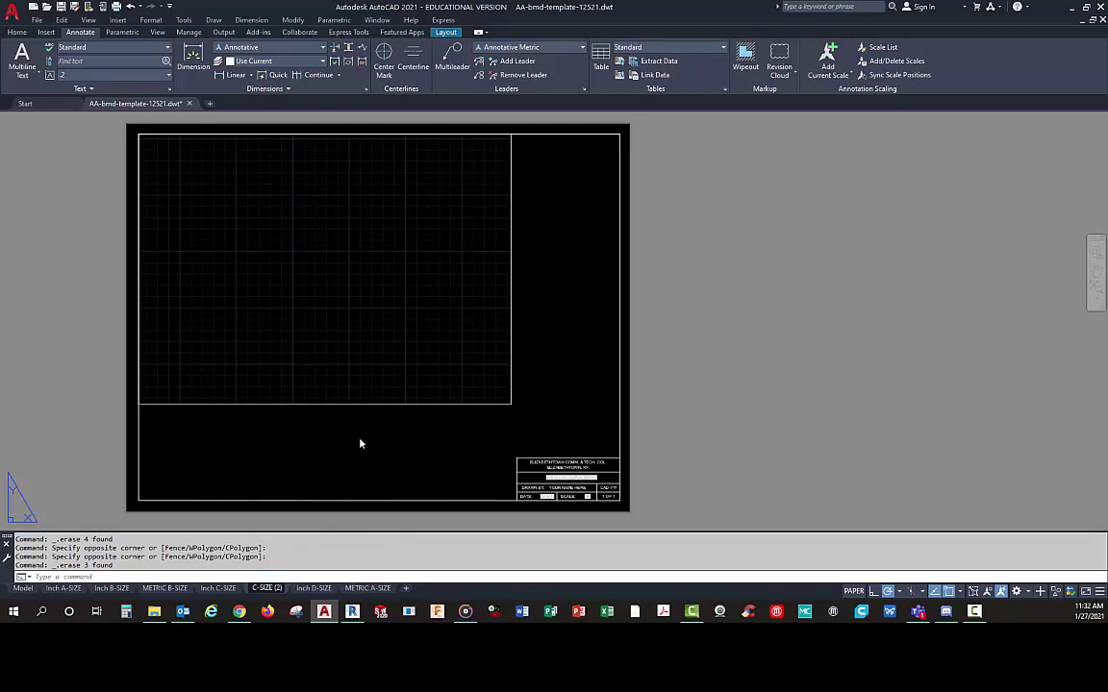
type("METRIC")
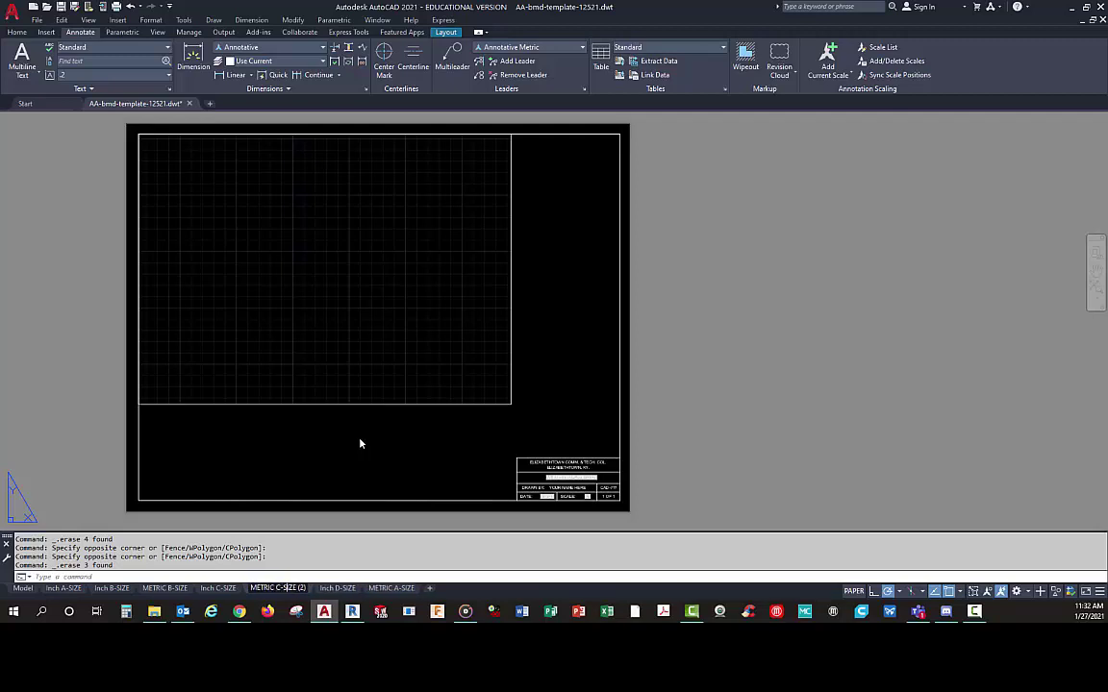
key("End")
key("BackSpace")
key("BackSpace")
key("BackSpace")
key("BackSpace")
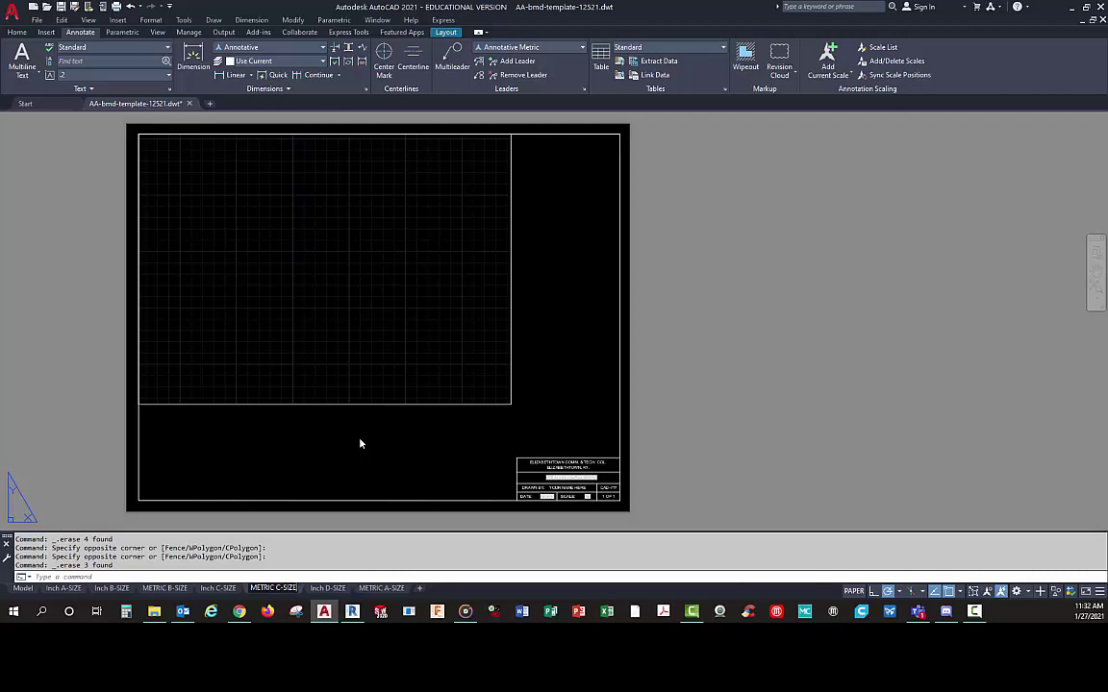
key("Return")
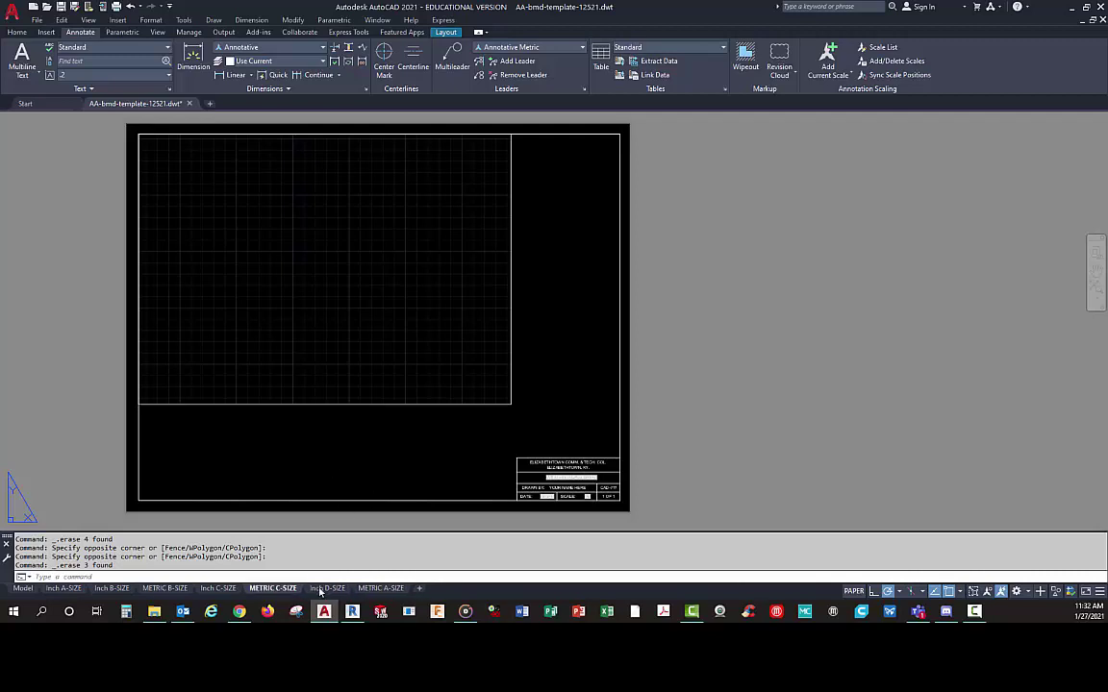
mouse_move(321, 591)
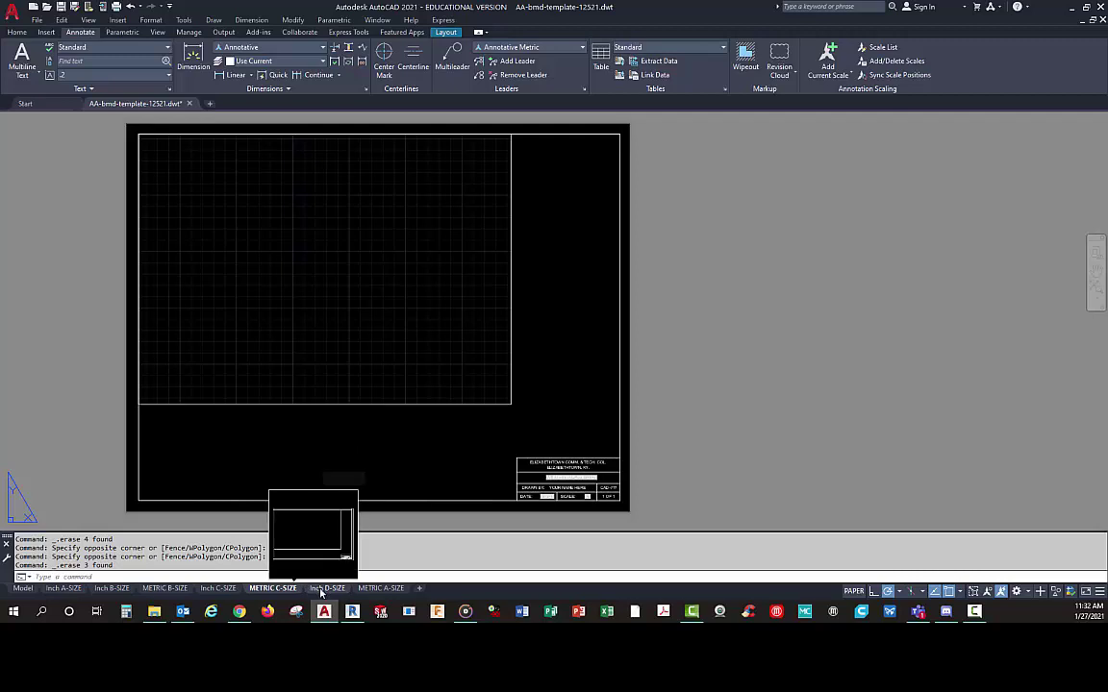